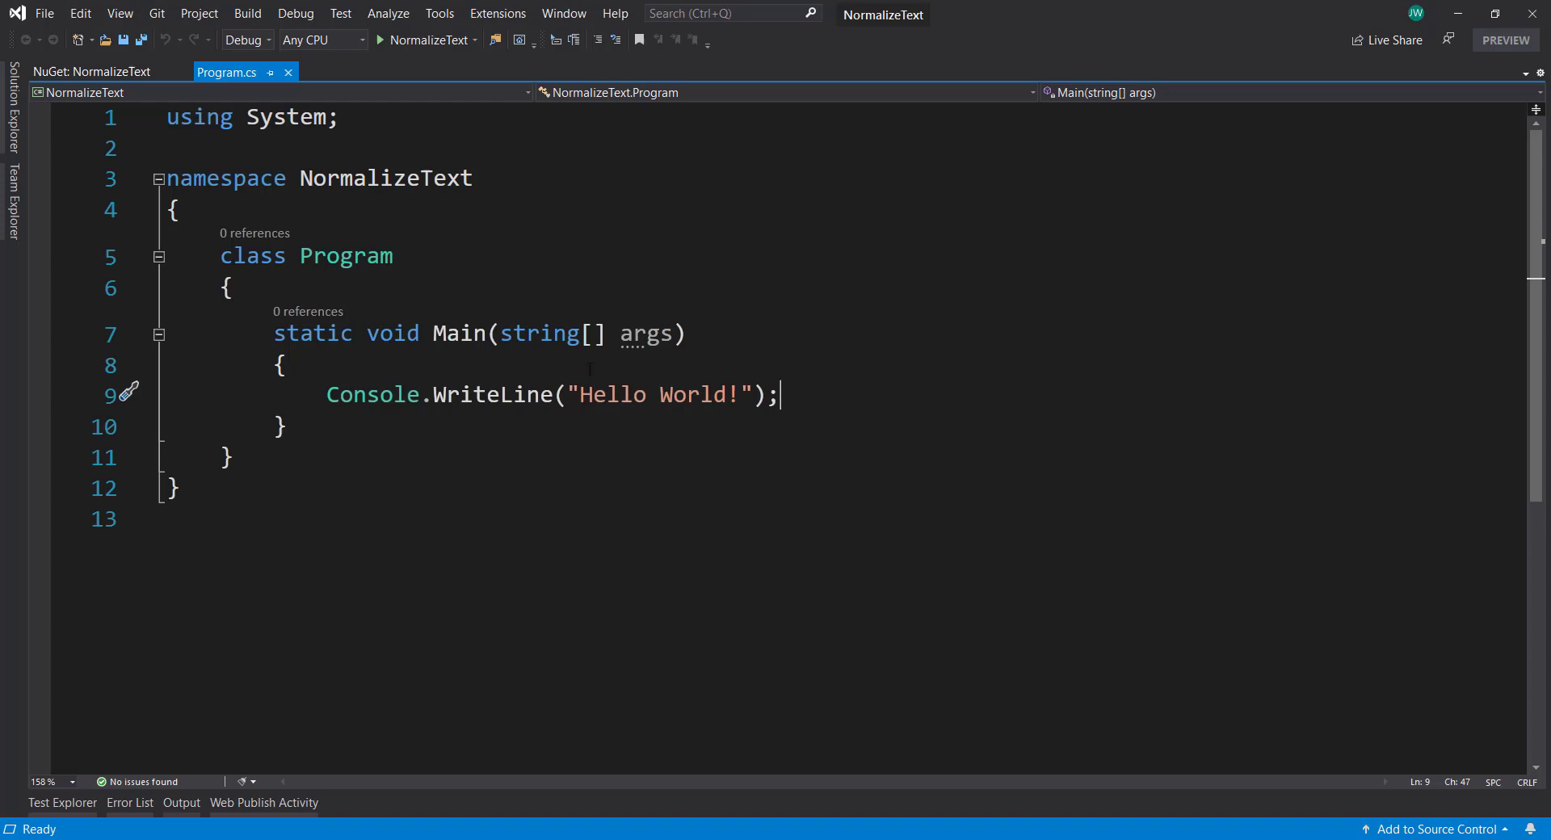
# Install the Microsoft.ML NuGet package into the NormalizeText project
pyautogui.click(91, 72)
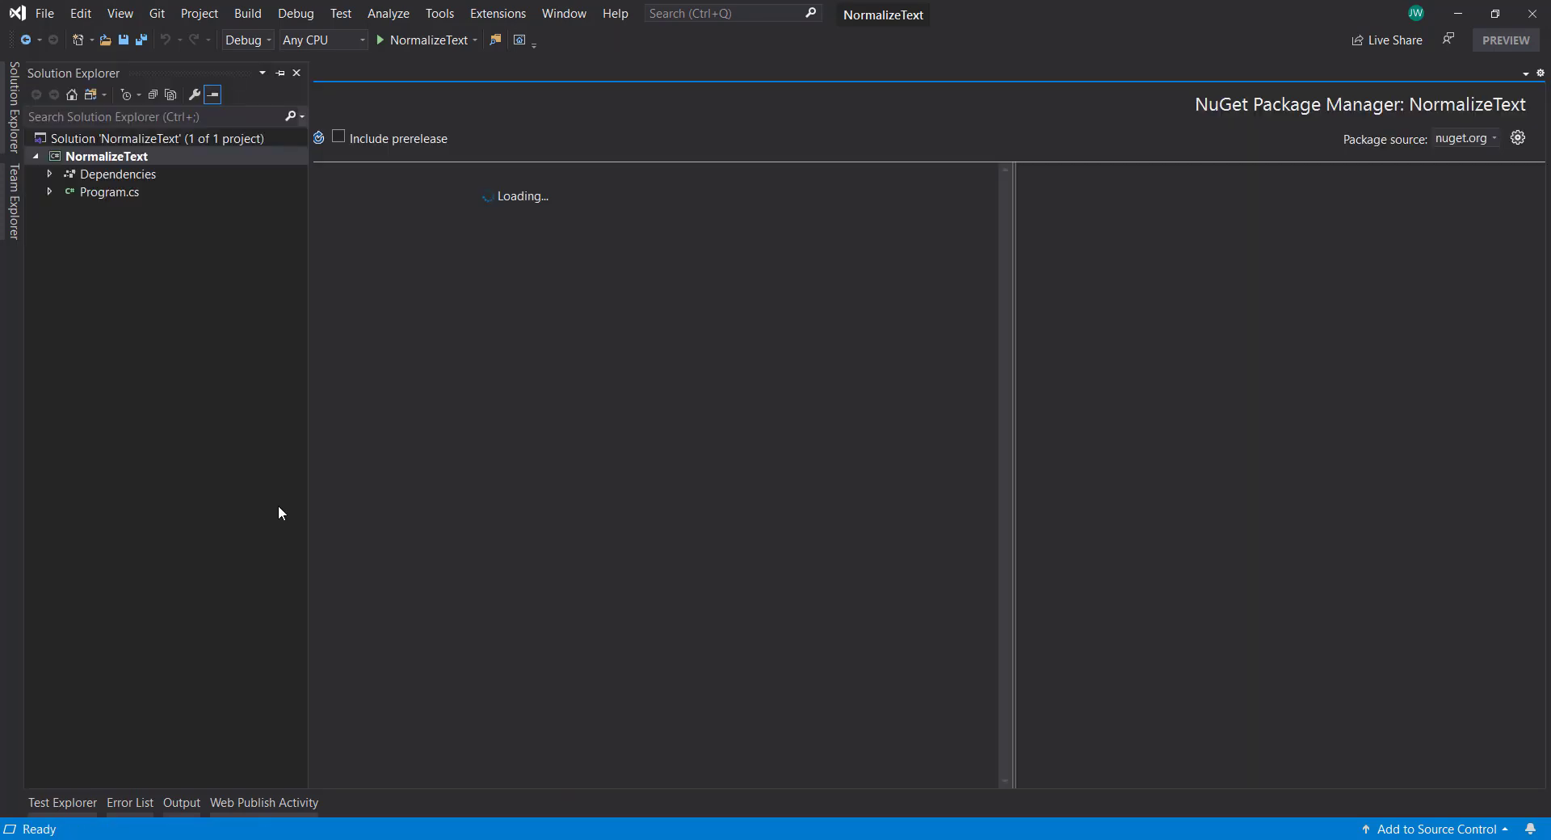
pyautogui.click(586, 119)
pyautogui.click(122, 137)
pyautogui.hotkey('ctrl', 'r')
pyautogui.write('m')
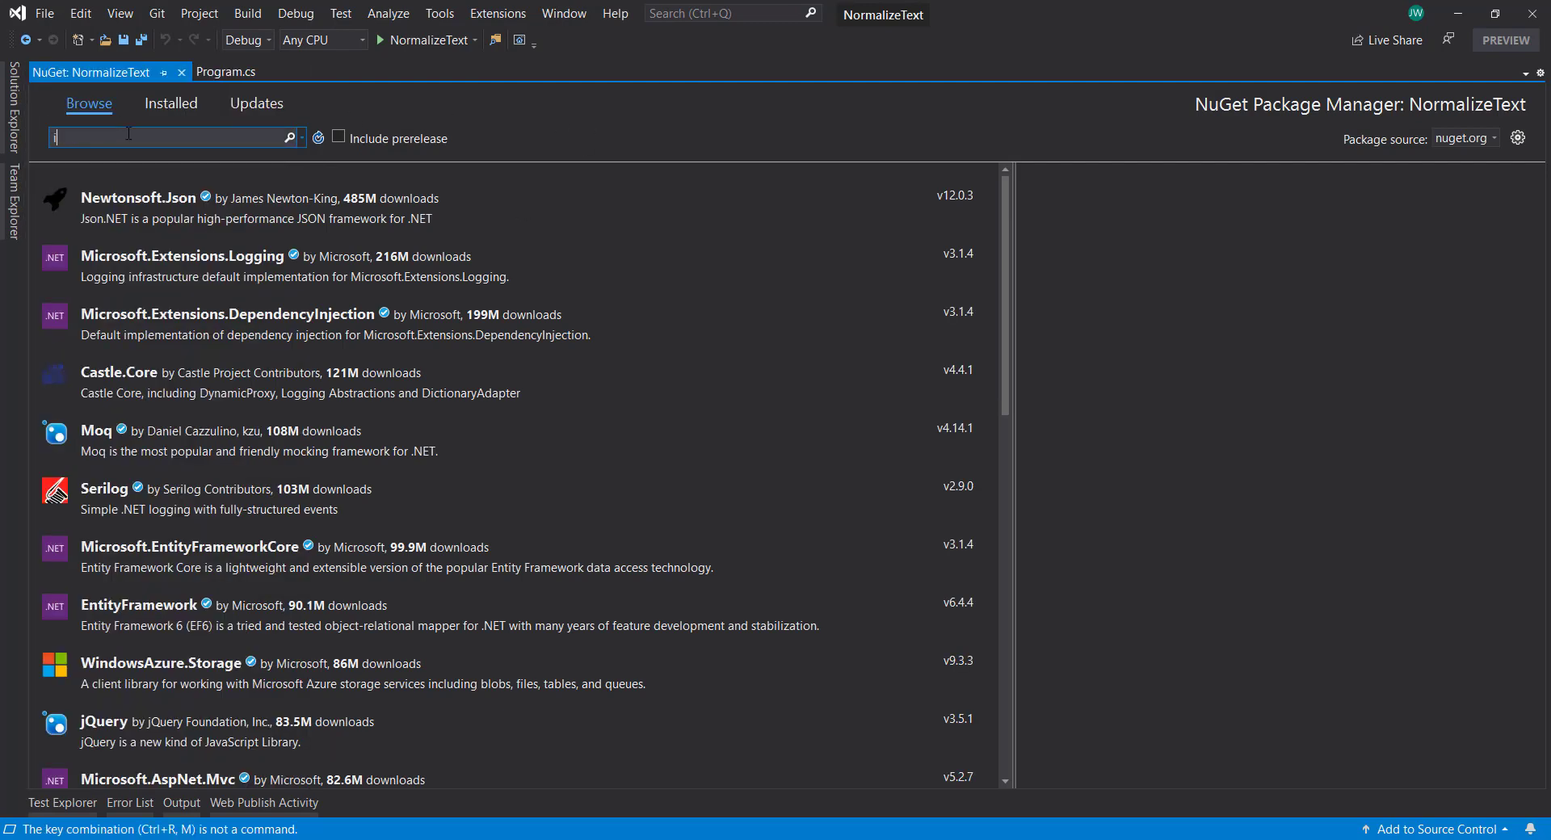
pyautogui.write('microsoft.ml')
pyautogui.click(485, 207)
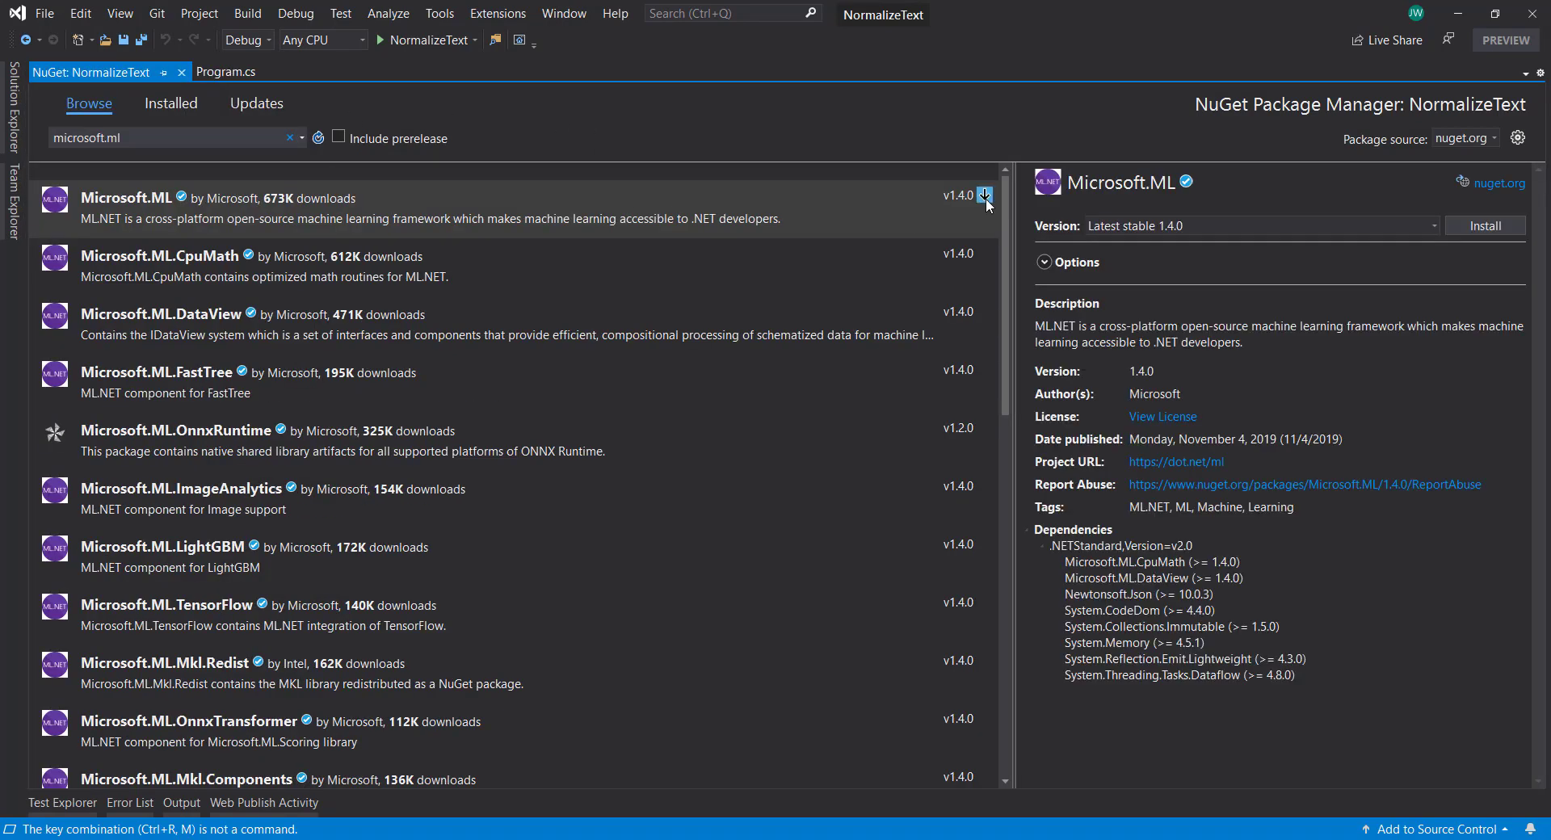
pyautogui.click(986, 198)
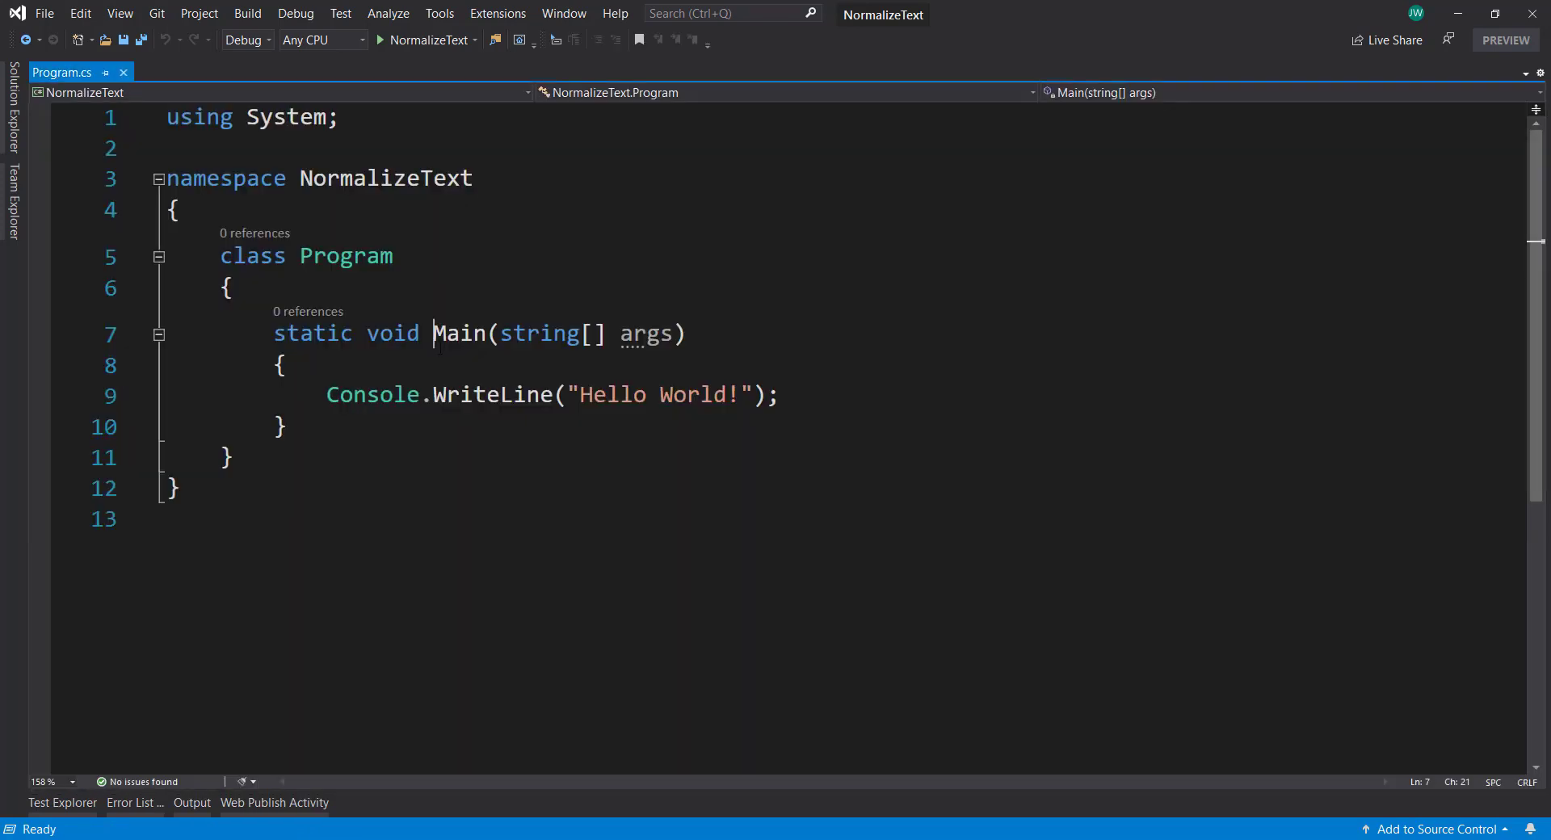
# Replace the Hello World line with var context = new MLContext(); and save
pyautogui.moveTo(326, 395); pyautogui.dragTo(781, 395)
pyautogui.write('var')
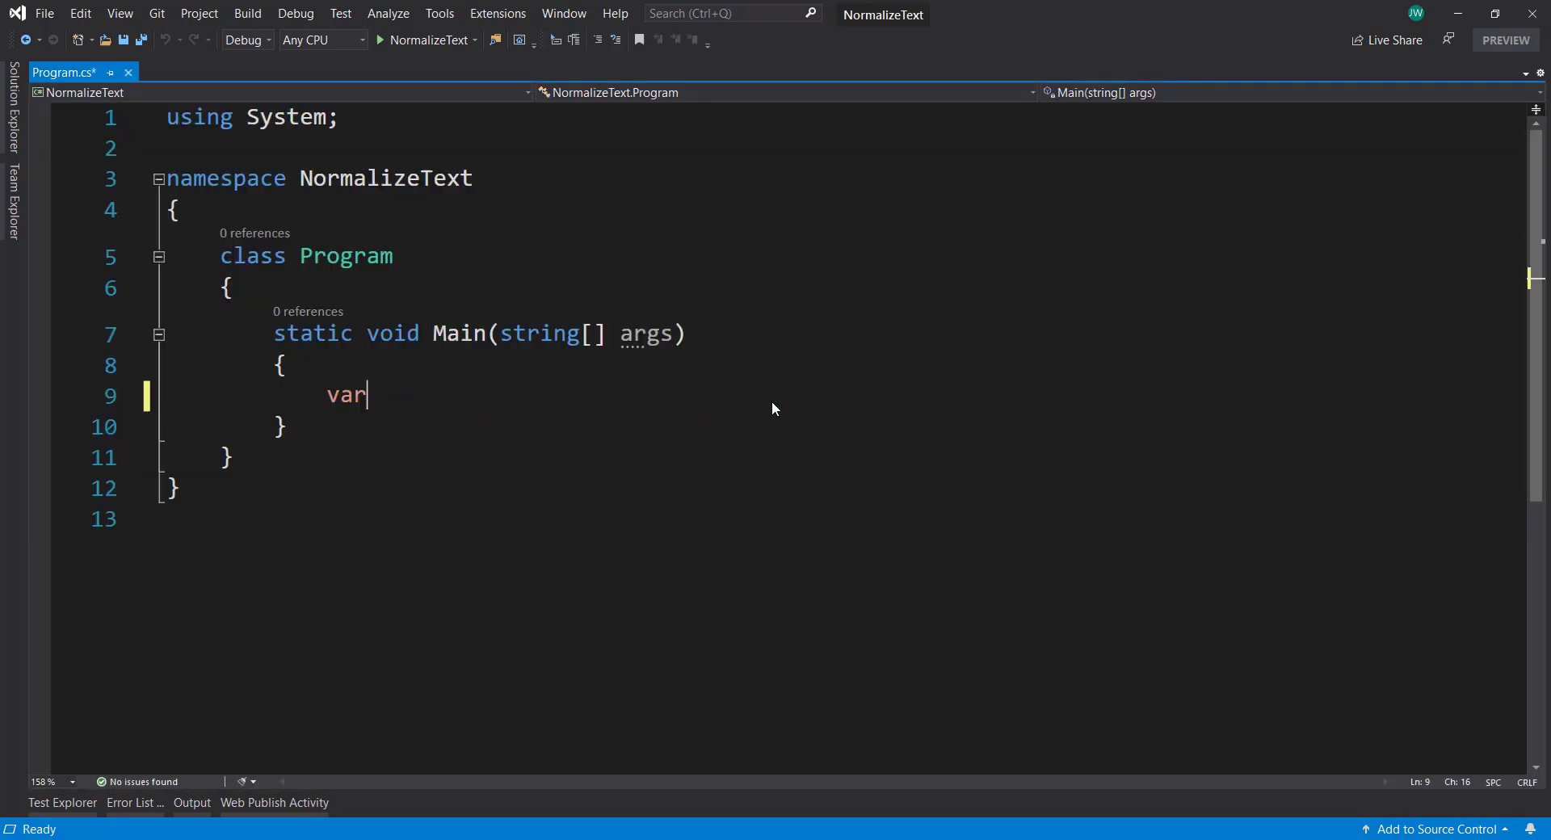
pyautogui.write(' context = new ')
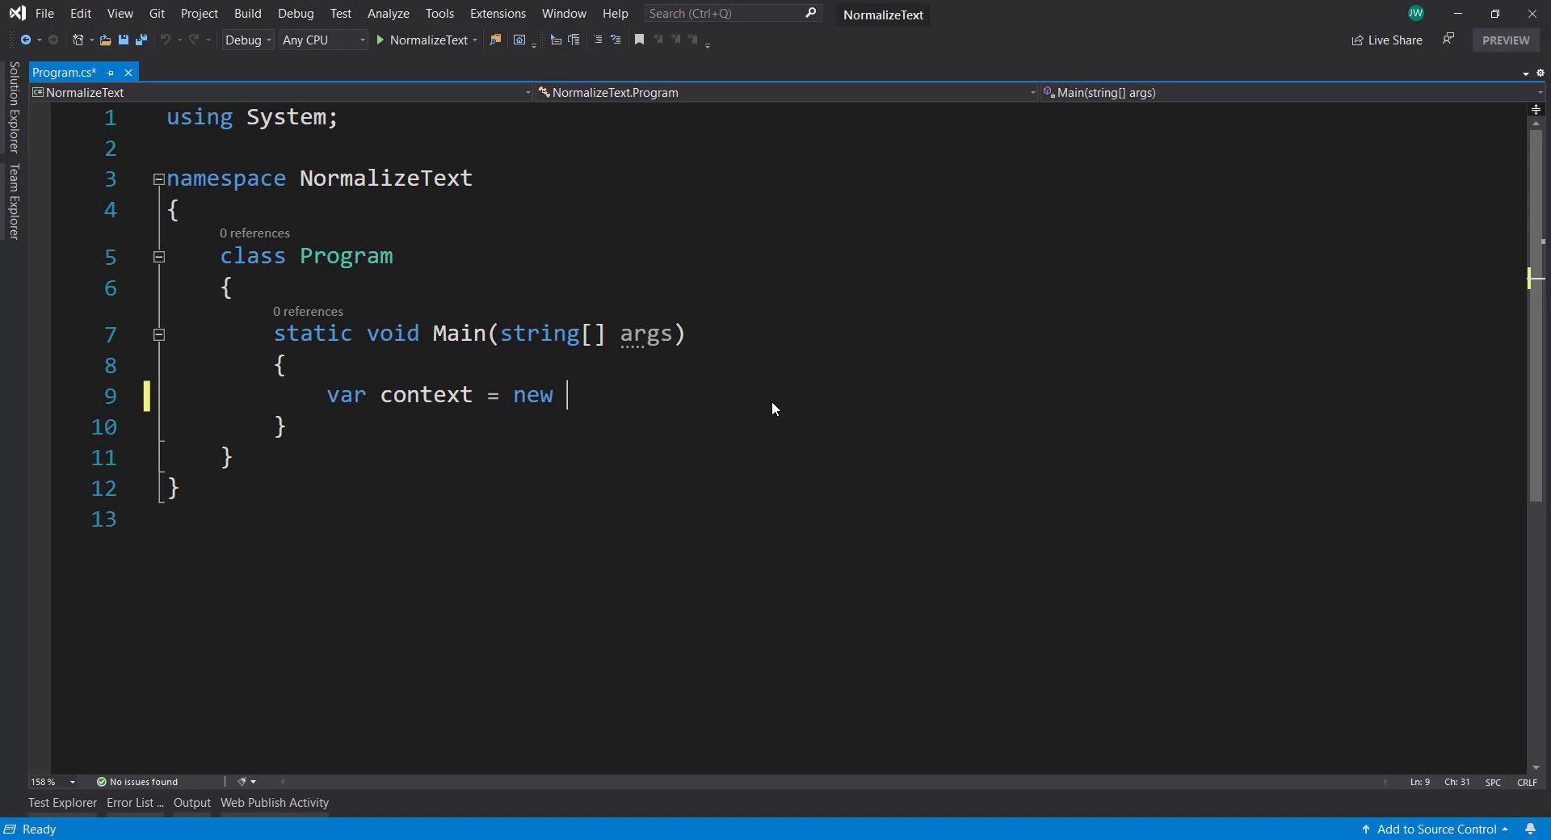
pyautogui.write('MLCont')
pyautogui.press('Tab')
pyautogui.write('();')
pyautogui.press('Return')
pyautogui.press('Return')
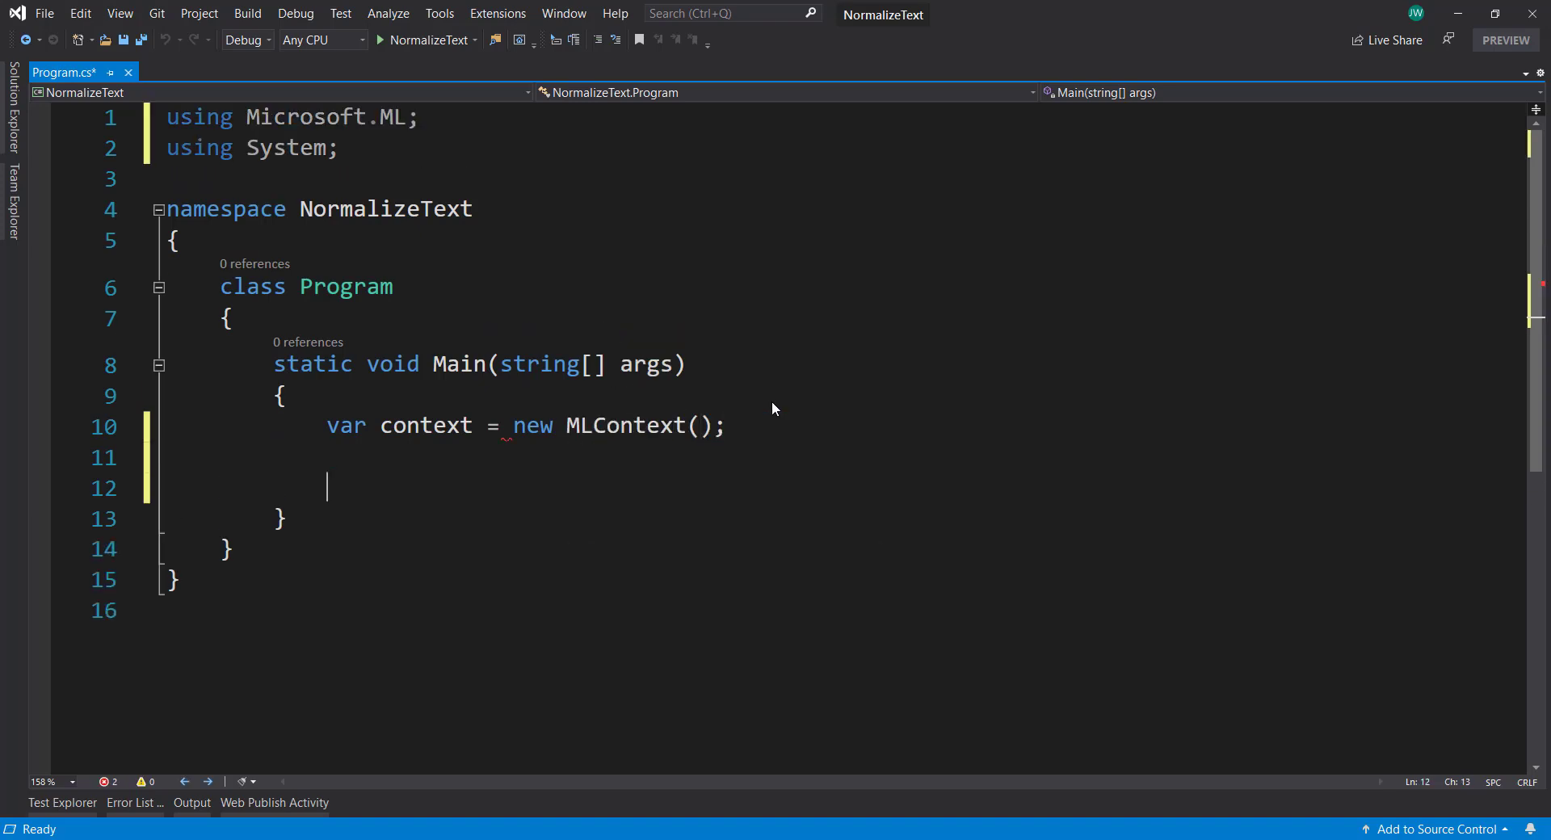
pyautogui.hotkey('ctrl', 's')
pyautogui.write('var ')
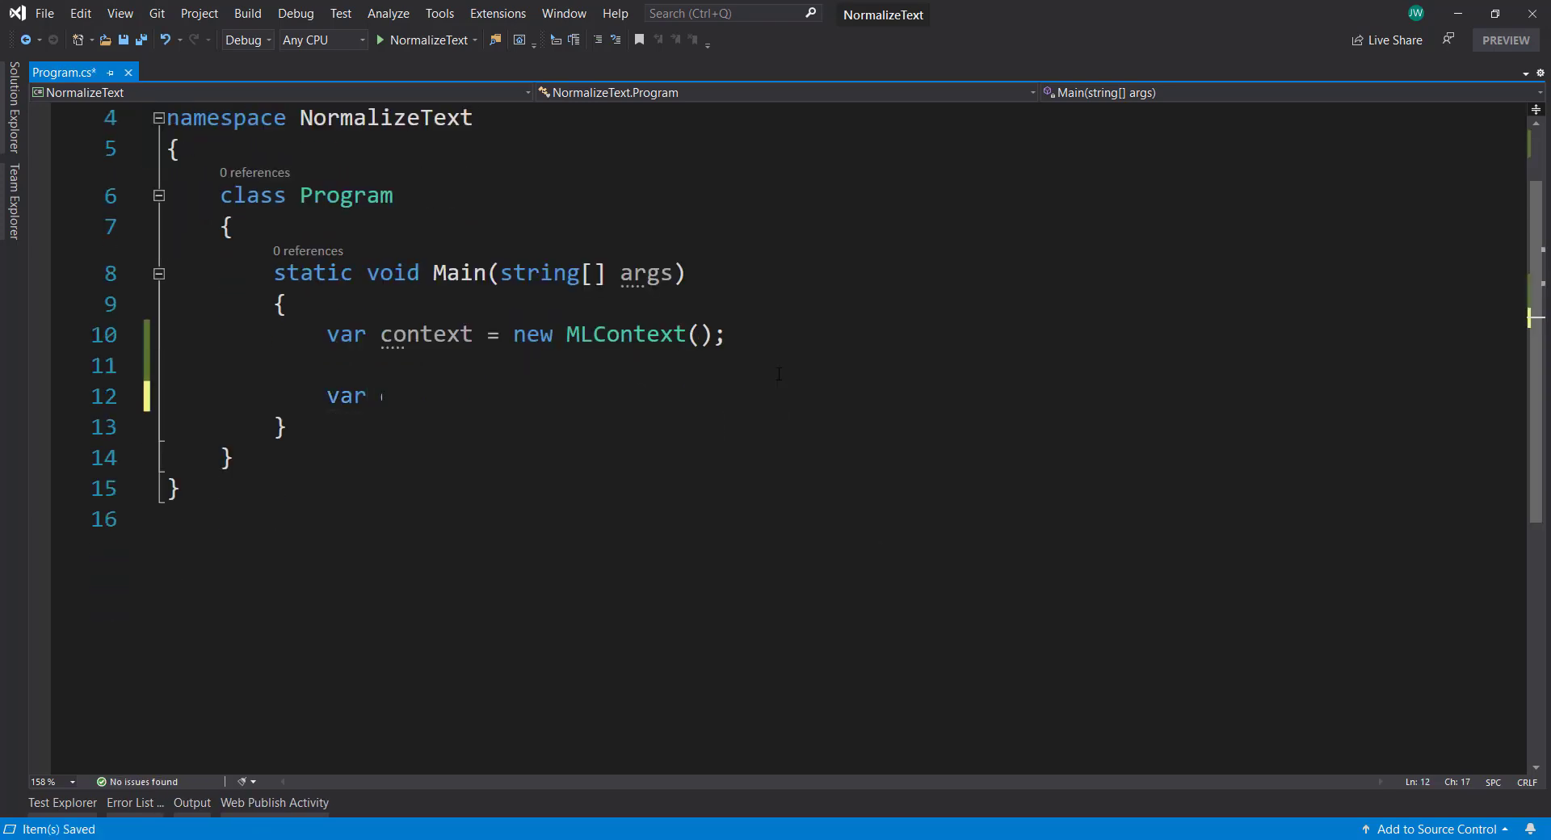
pyautogui.write('emptyData = ')
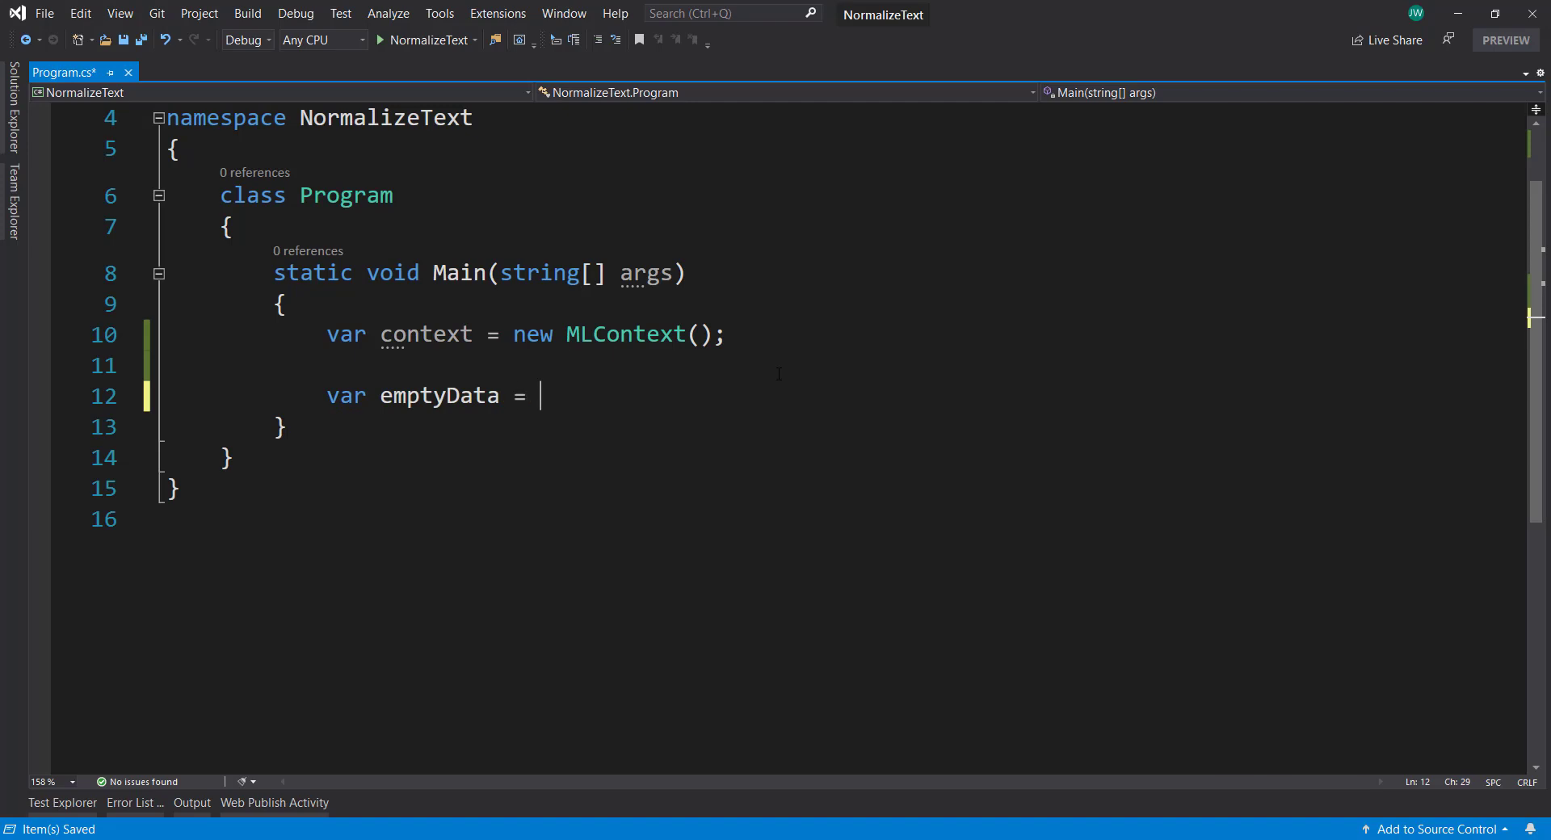
pyautogui.write('context.')
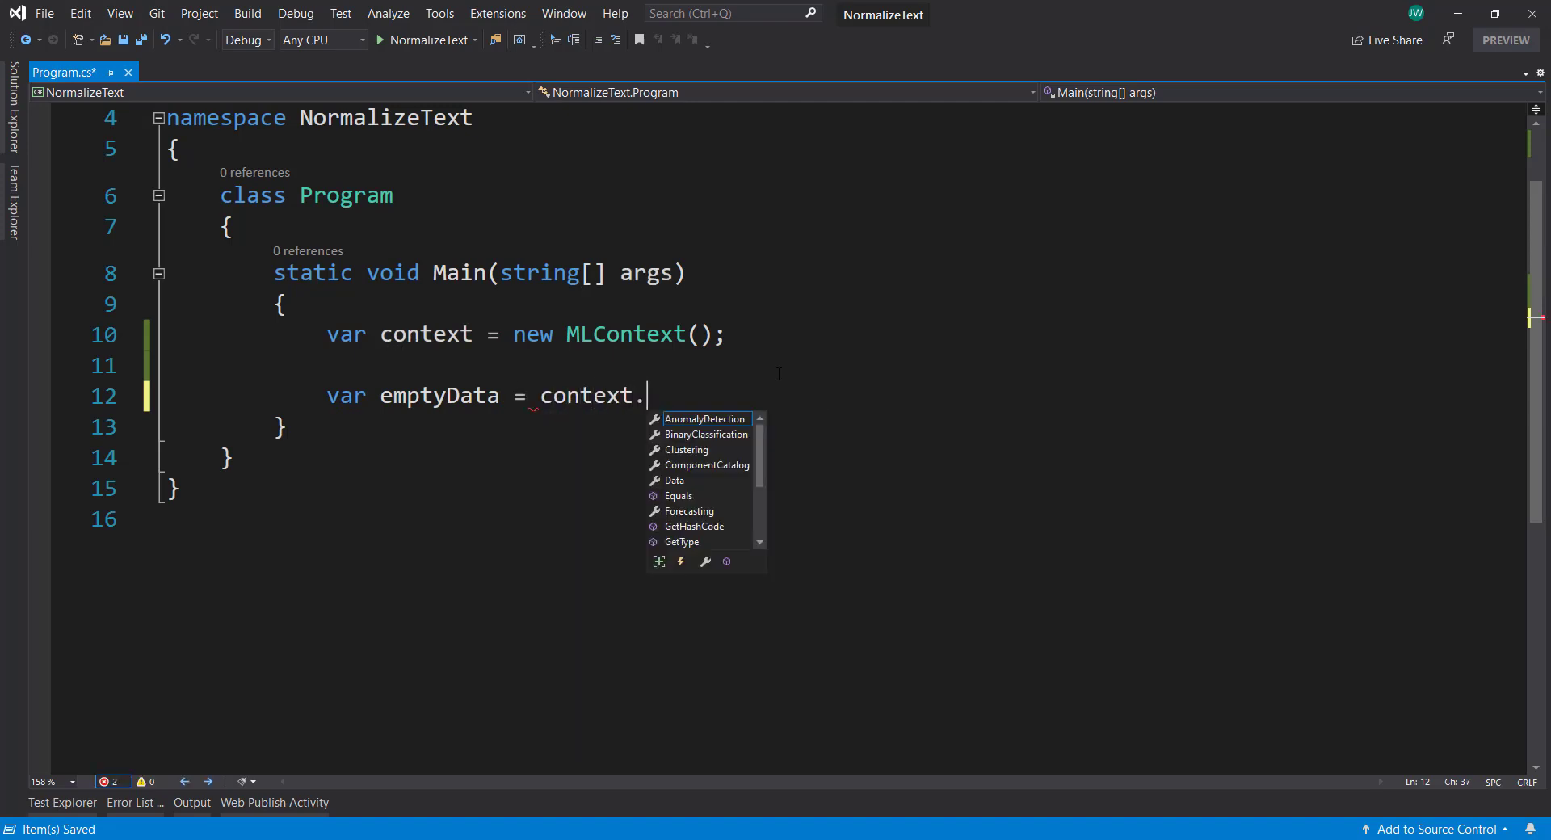
pyautogui.write('data.')
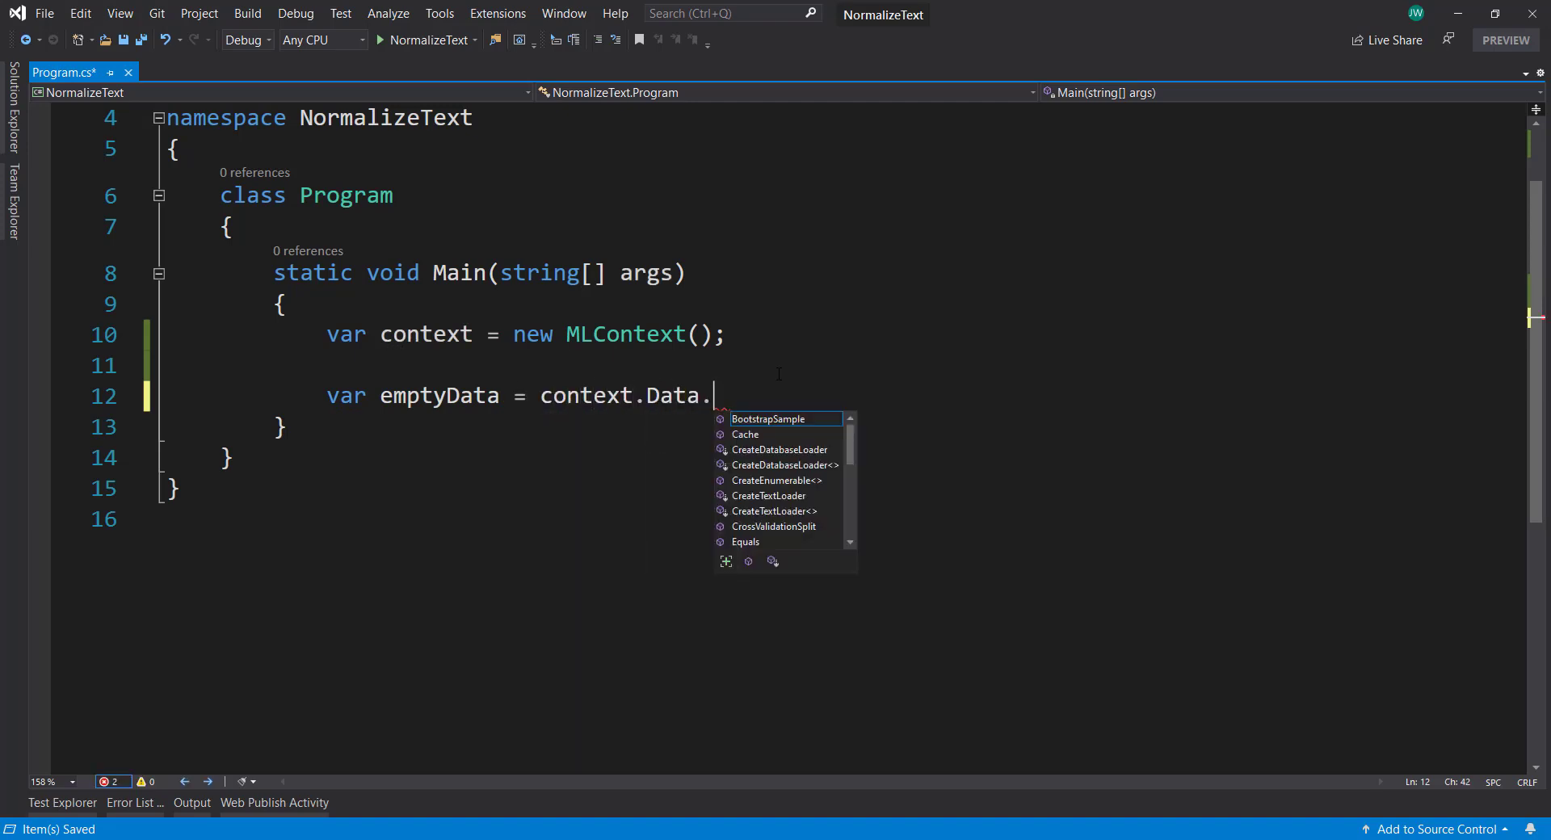
pyautogui.write('loa')
# Add var emptyData = context.Data.LoadFromEnumerable(new List<Input>());
pyautogui.press('Tab')
pyautogui.hotkey('ctrl', 'BackSpace')
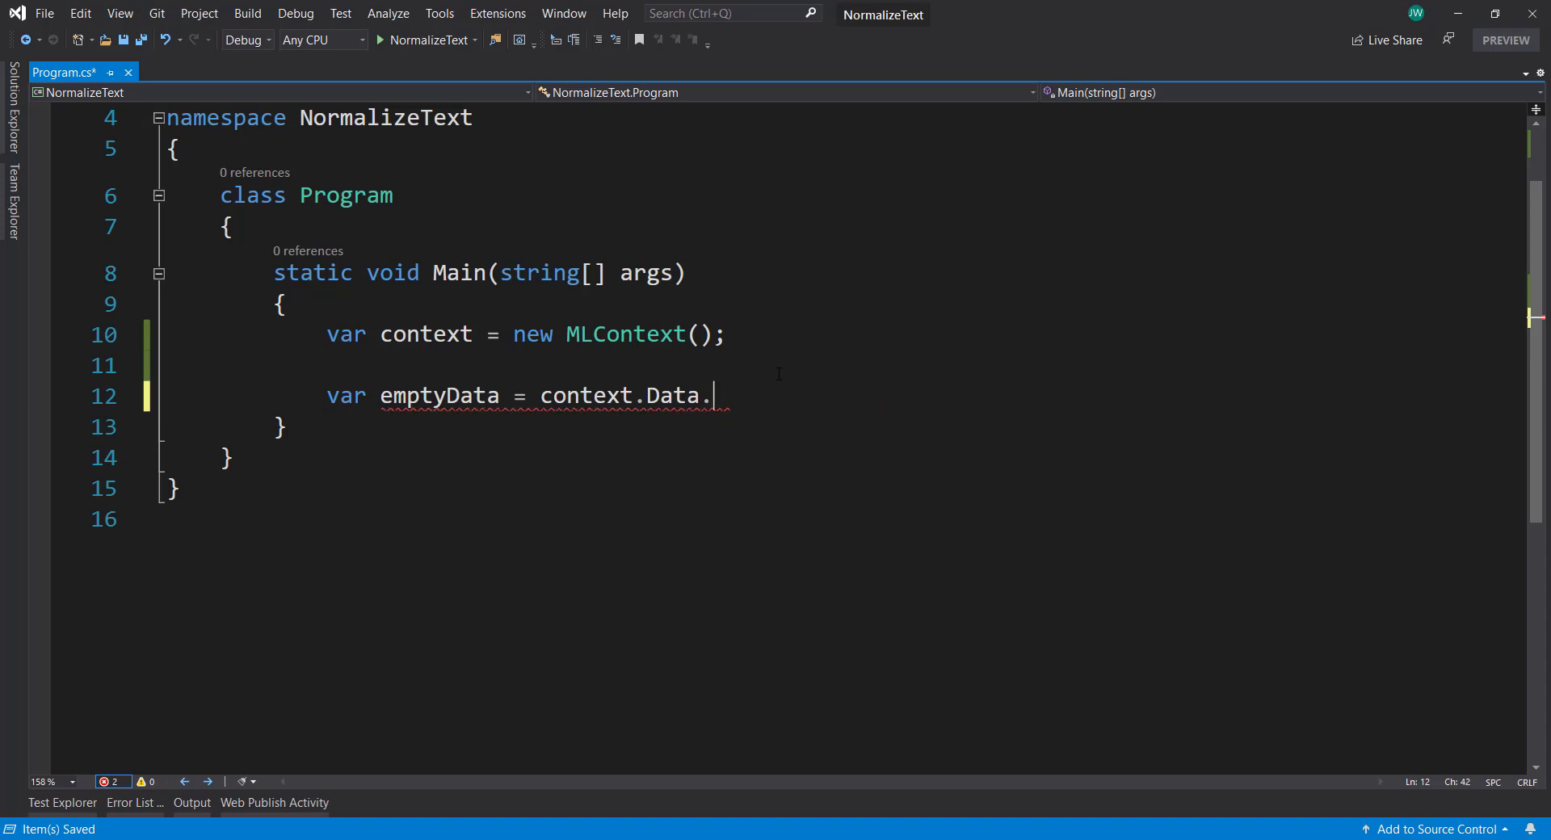
pyautogui.write('LoadFromEnumerable(new List<>')
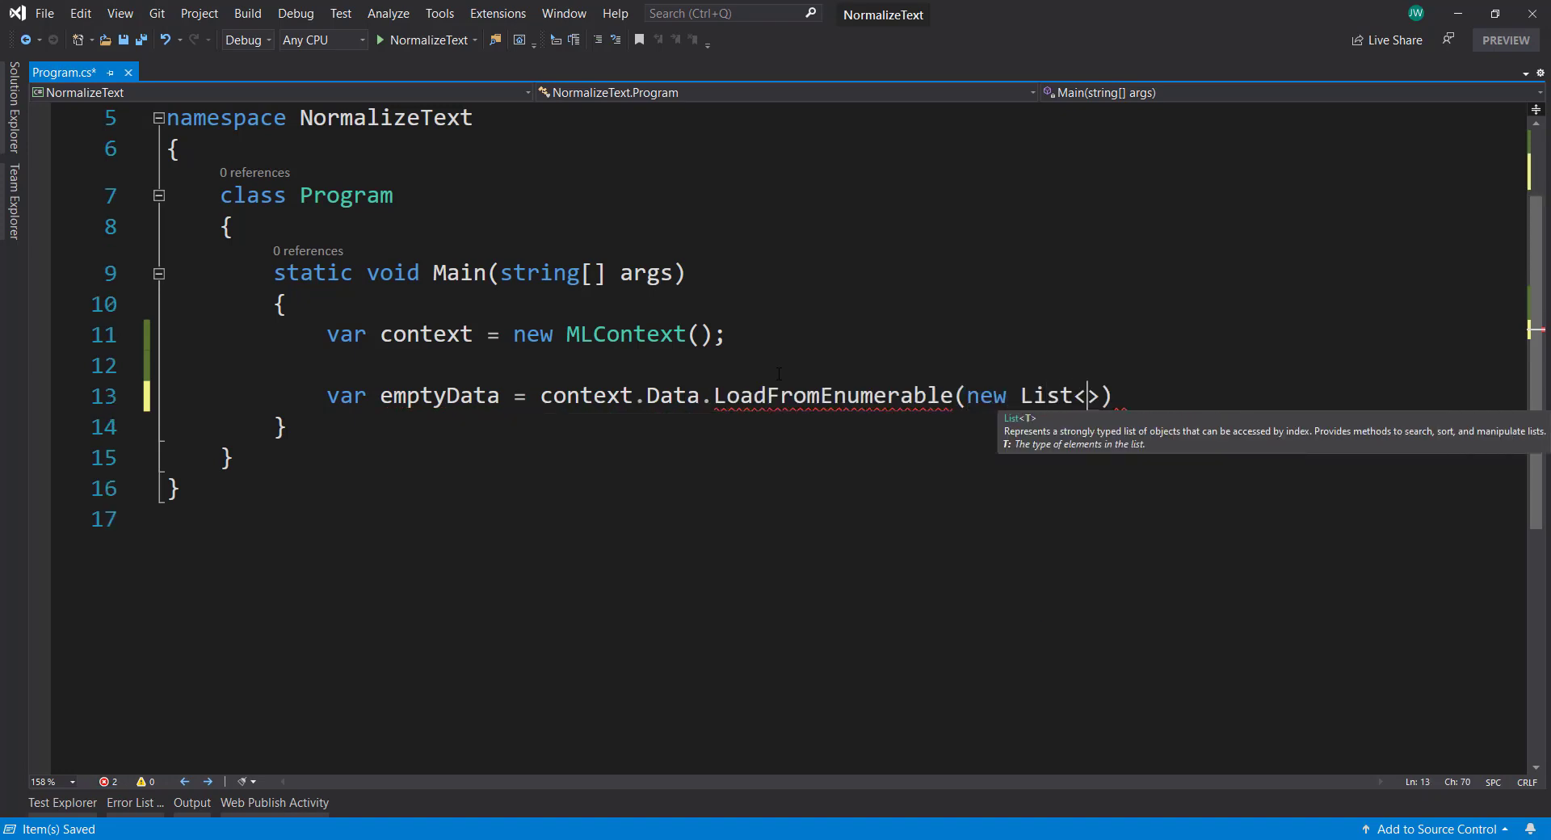
pyautogui.write('Input>)')
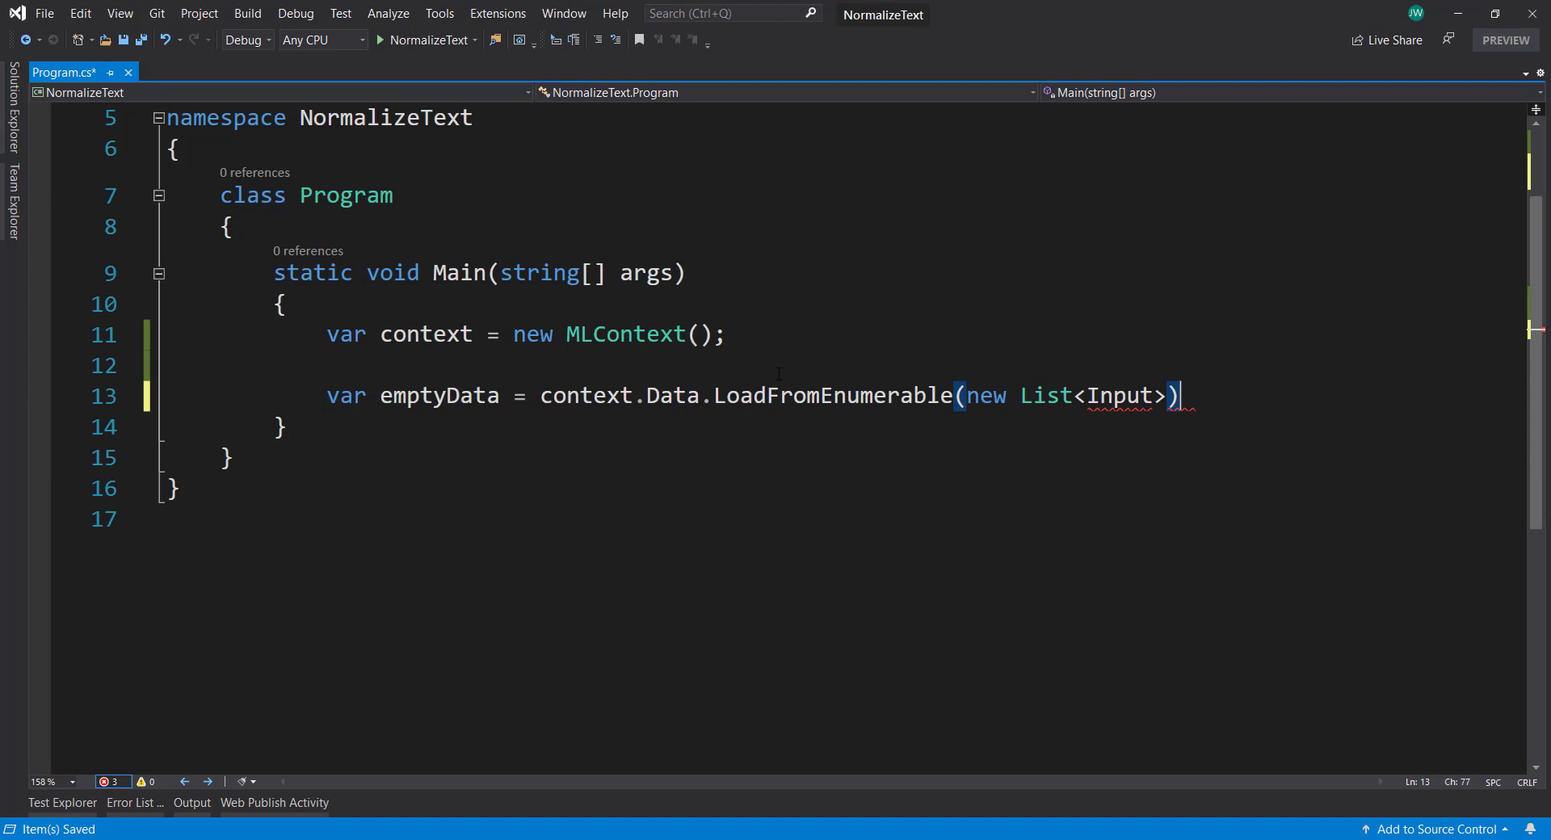
pyautogui.write(';')
pyautogui.press('Left')
pyautogui.press('Left')
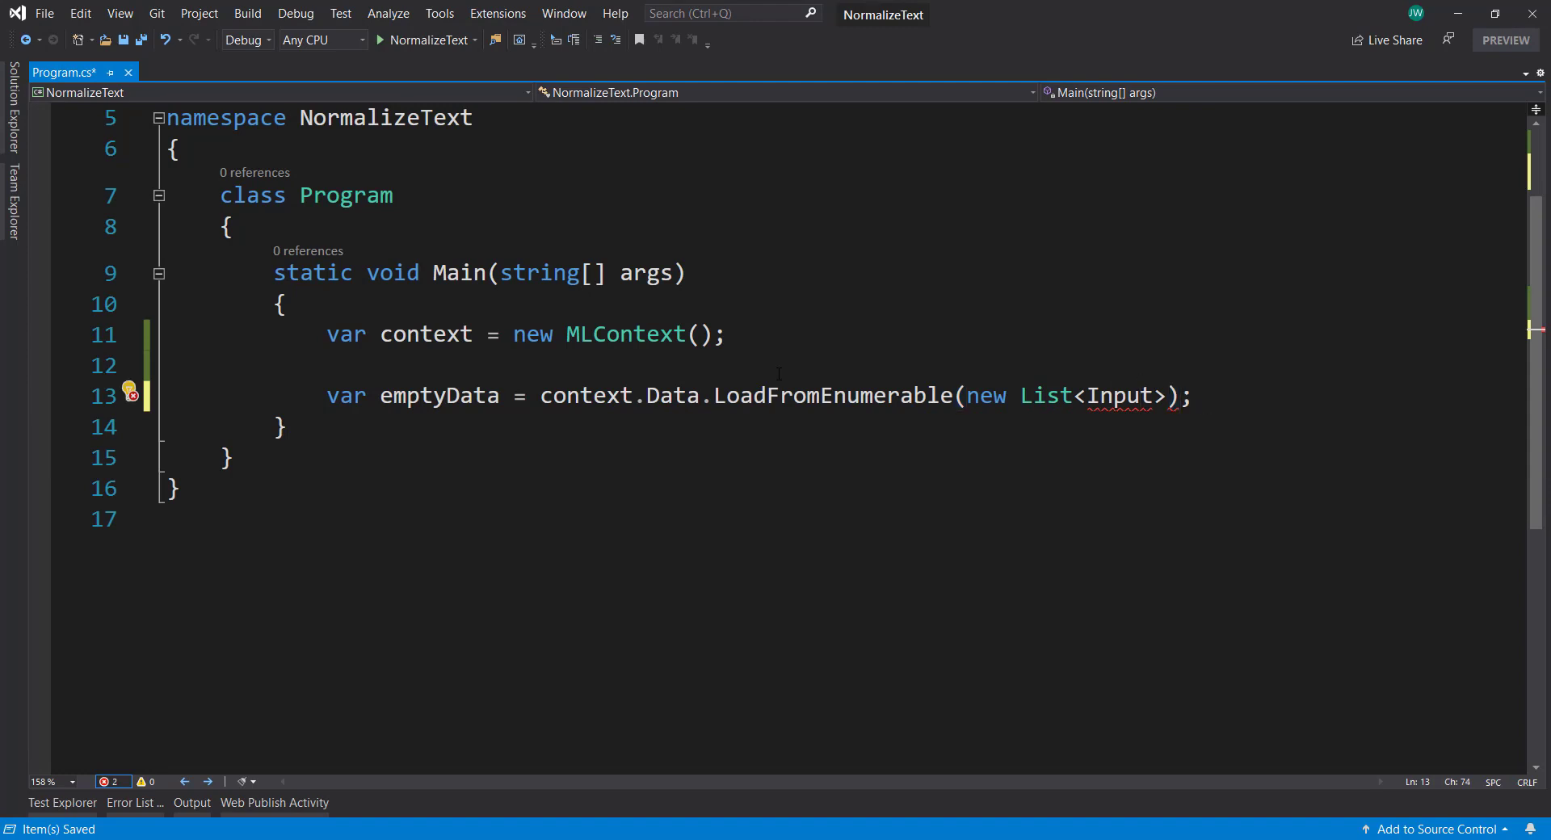
# Generate the missing Input class in a new file via Quick Actions
pyautogui.hotkey('ctrl', '.')
pyautogui.press('Down')
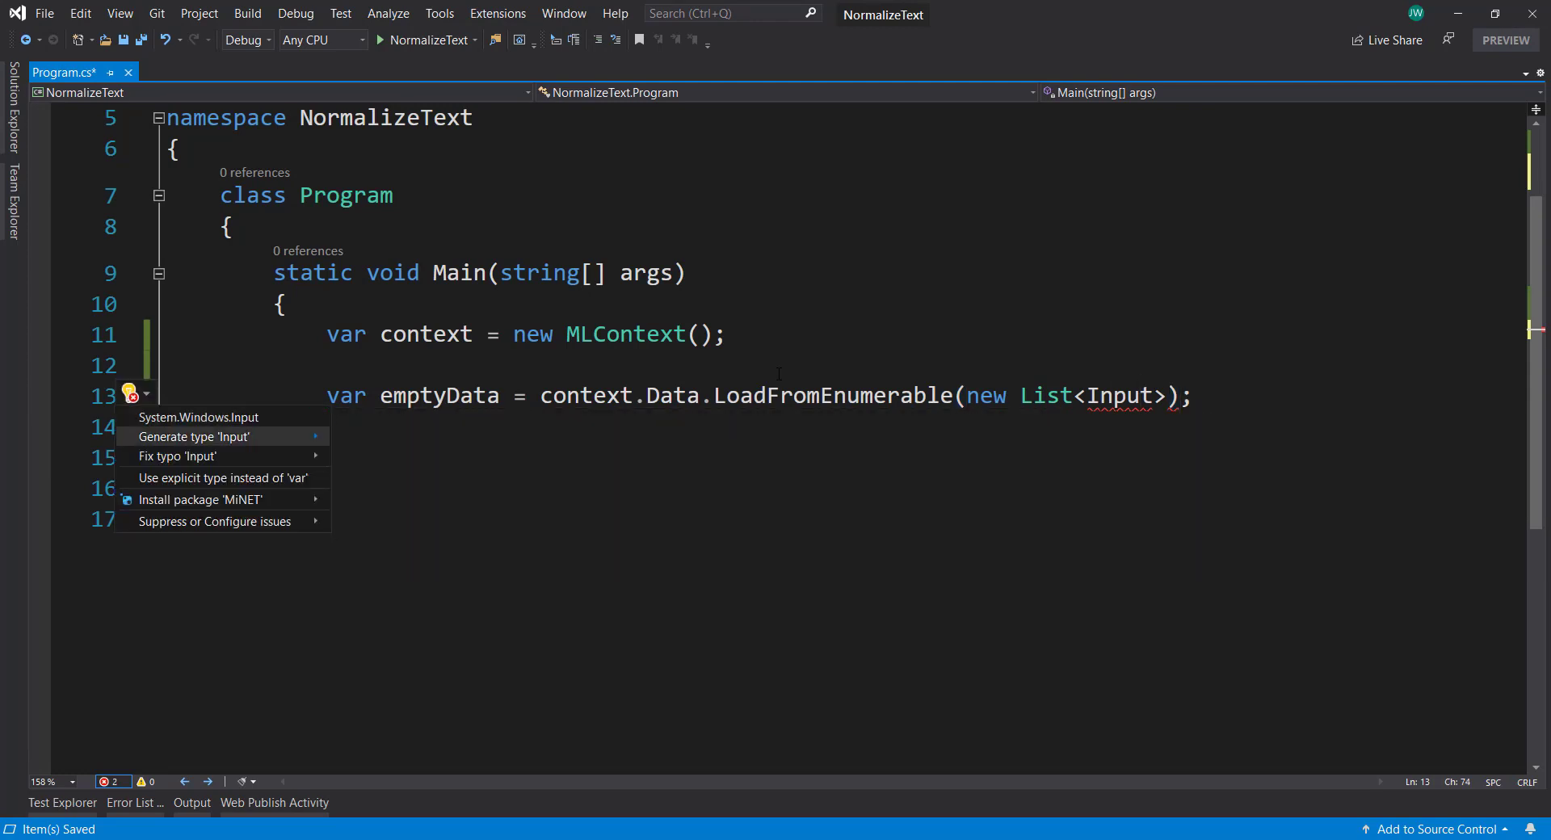
pyautogui.press('Right')
pyautogui.press('Return')
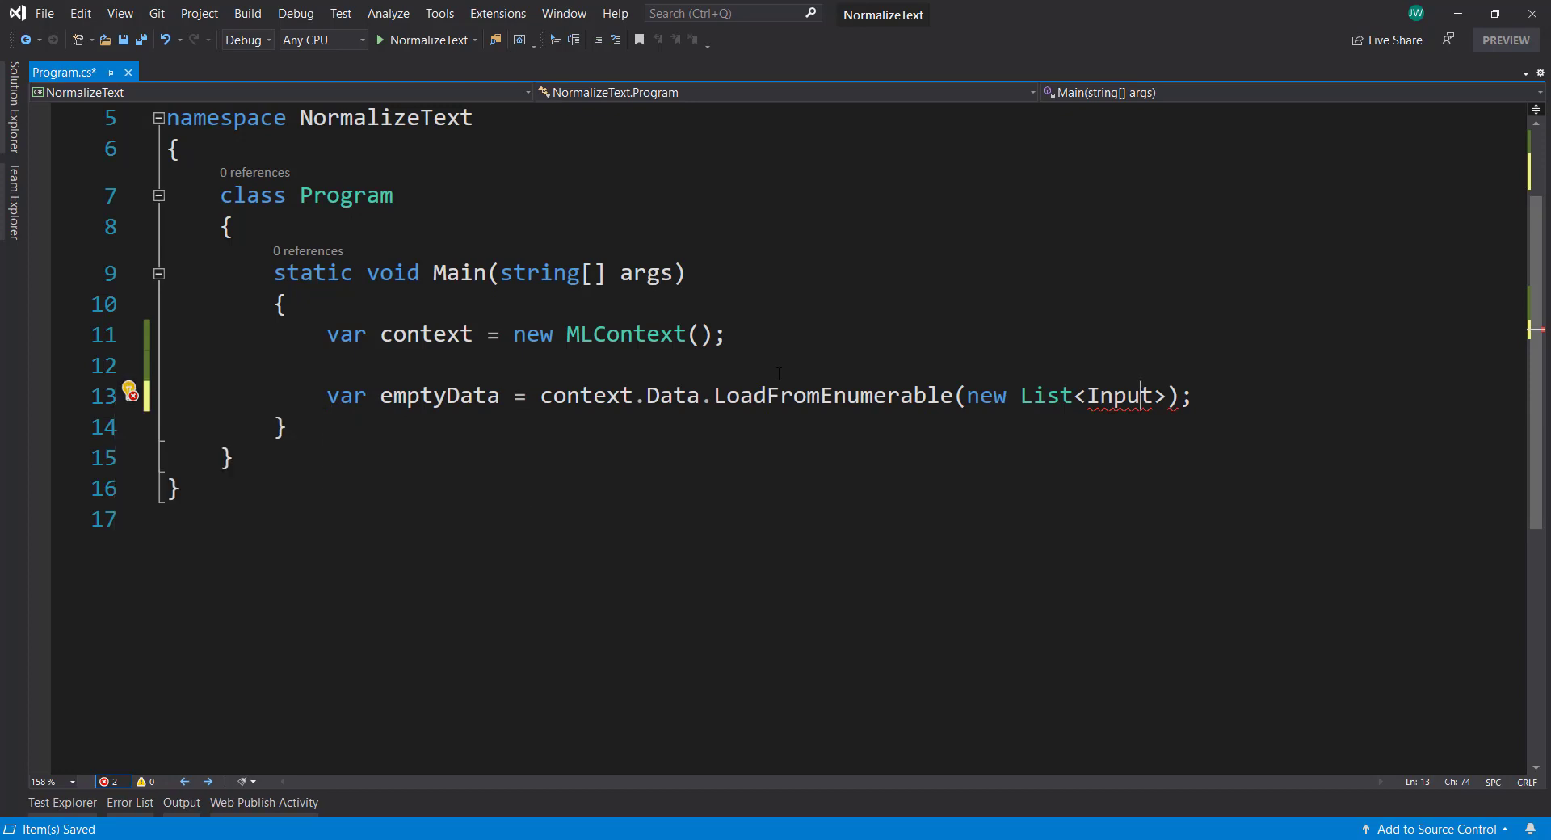
# Give Input a public string Text { get; set; } property and save
pyautogui.press('Return')
pyautogui.write('prop')
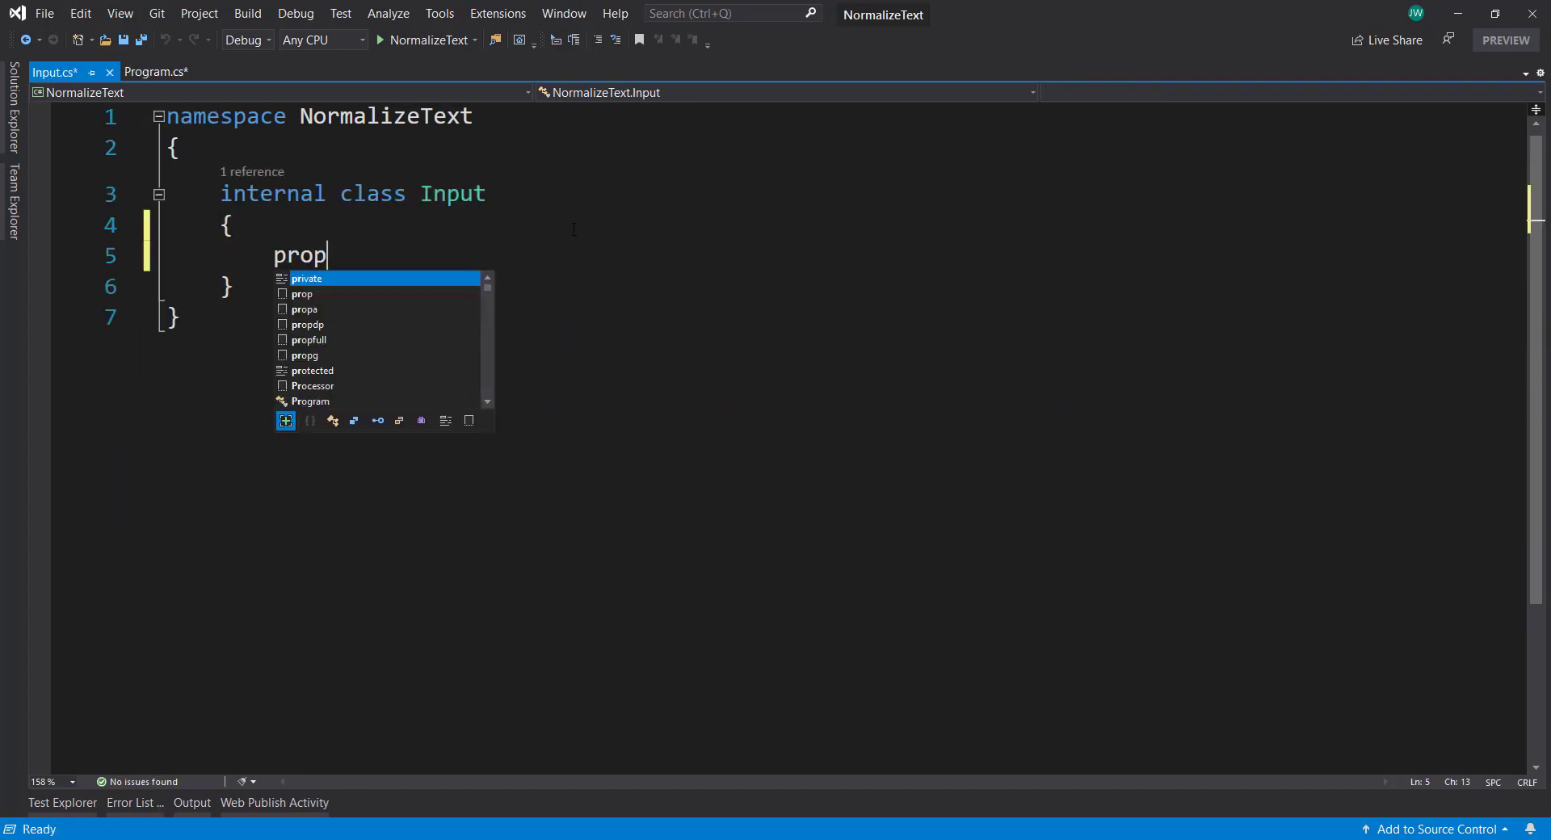
pyautogui.press('Escape')
pyautogui.press('Tab')
pyautogui.press('Tab')
pyautogui.write('string')
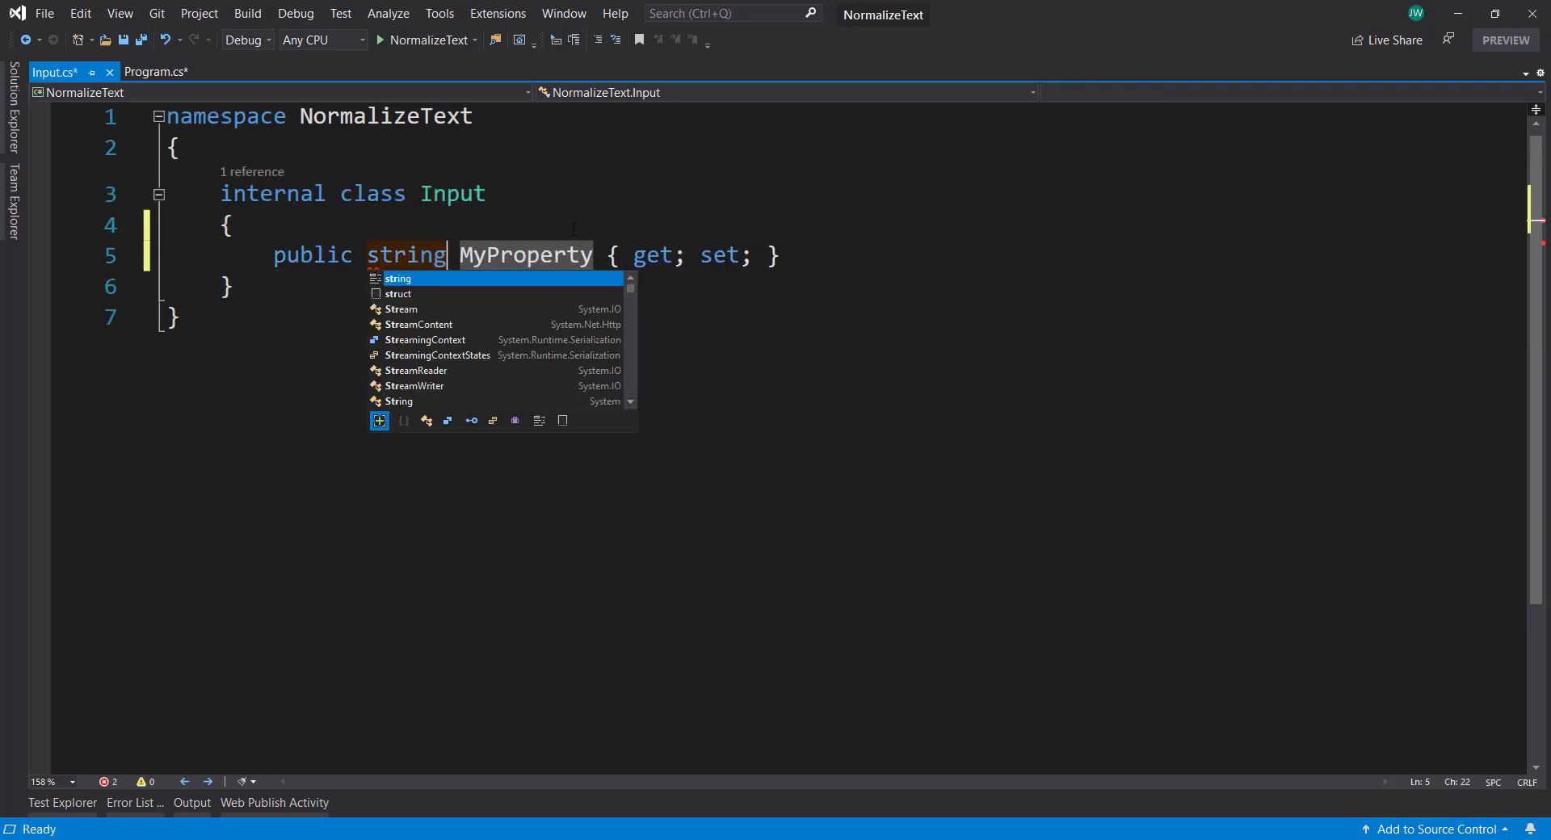
pyautogui.press('Escape')
pyautogui.press('Tab')
pyautogui.write('Text')
pyautogui.press('Return')
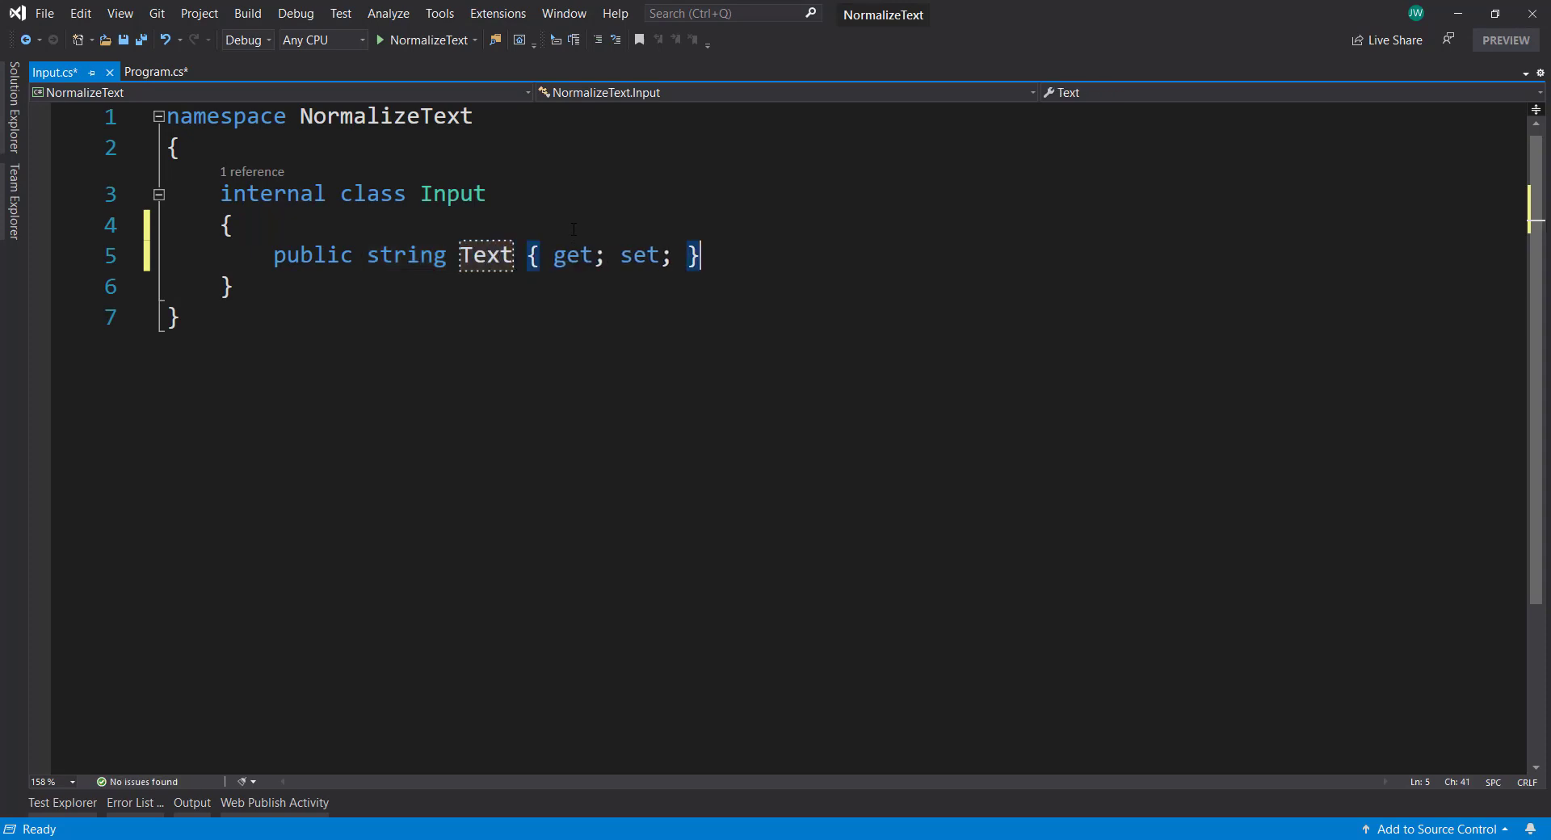
pyautogui.hotkey('ctrl', 's')
pyautogui.scroll(-1, 485, 364)
# Add a new Output class file to the NormalizeText project from Solution Explorer
pyautogui.hotkey('ctrl', 'alt', 'l')
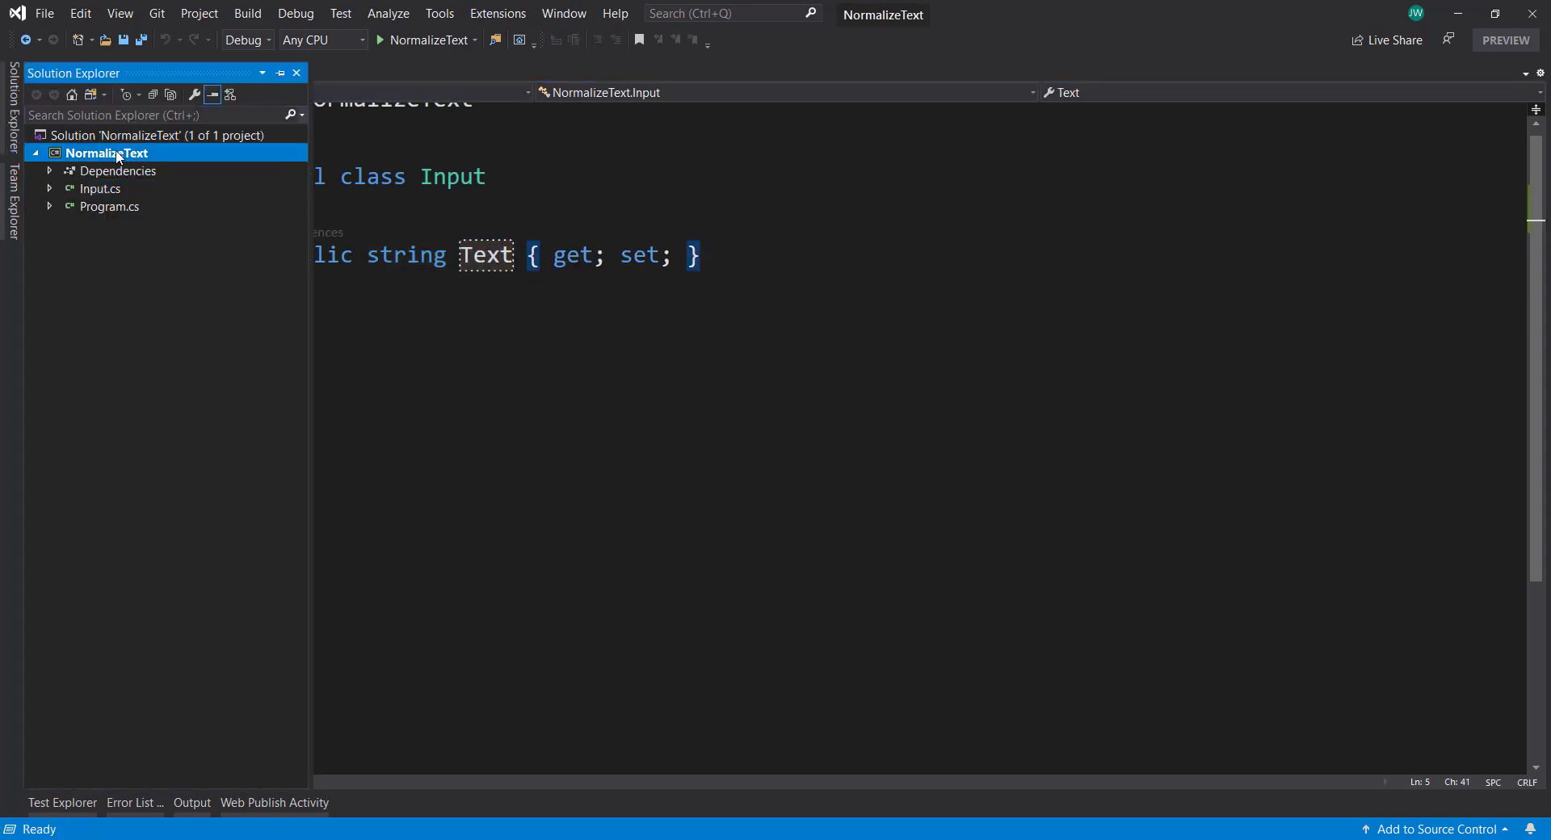
pyautogui.rightClick(103, 153)
pyautogui.moveTo(172, 366)
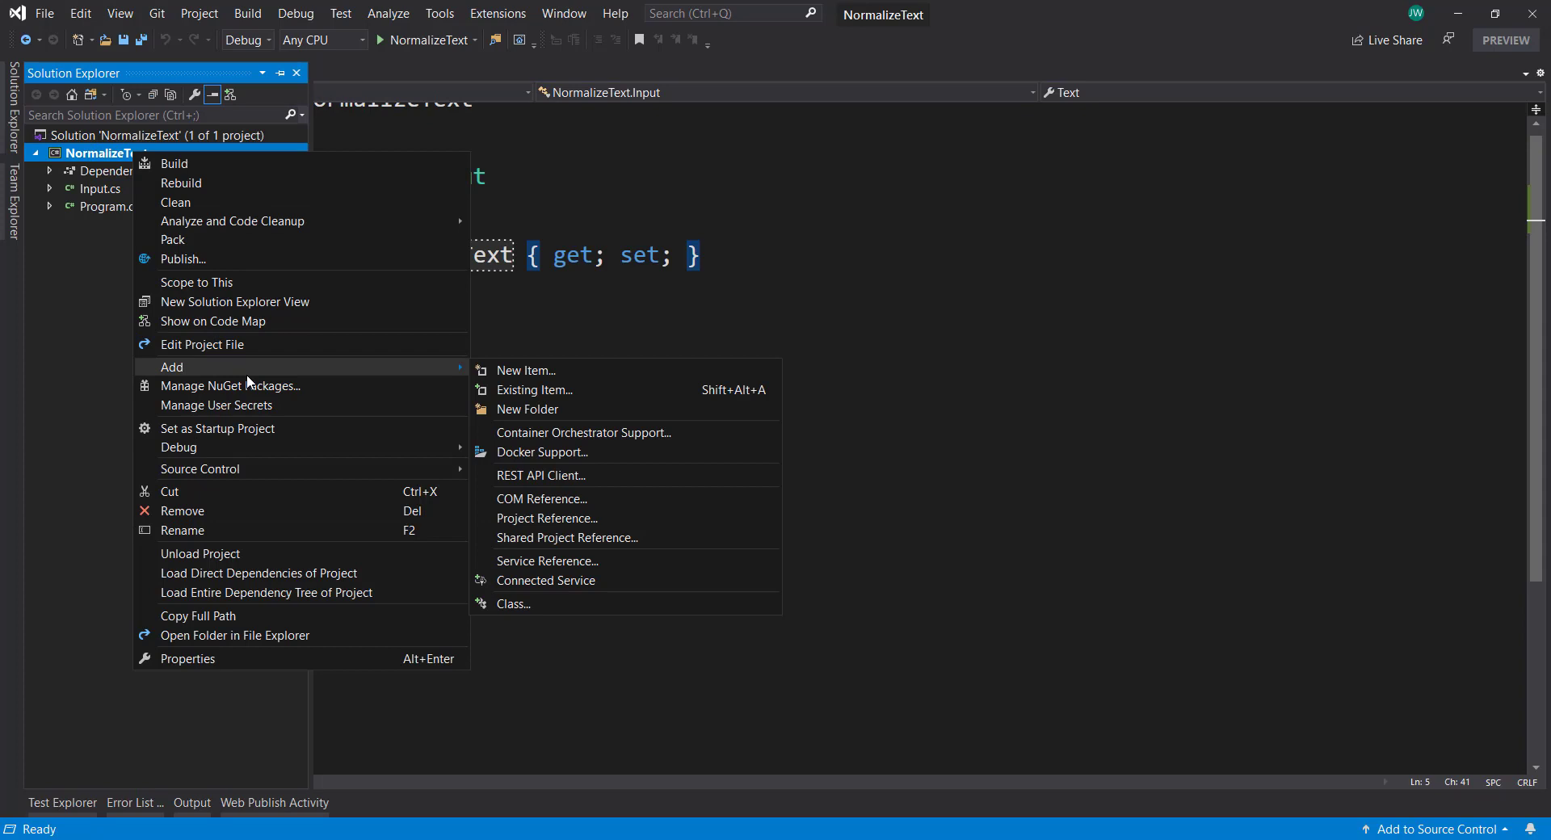
pyautogui.click(574, 607)
pyautogui.write('Ou')
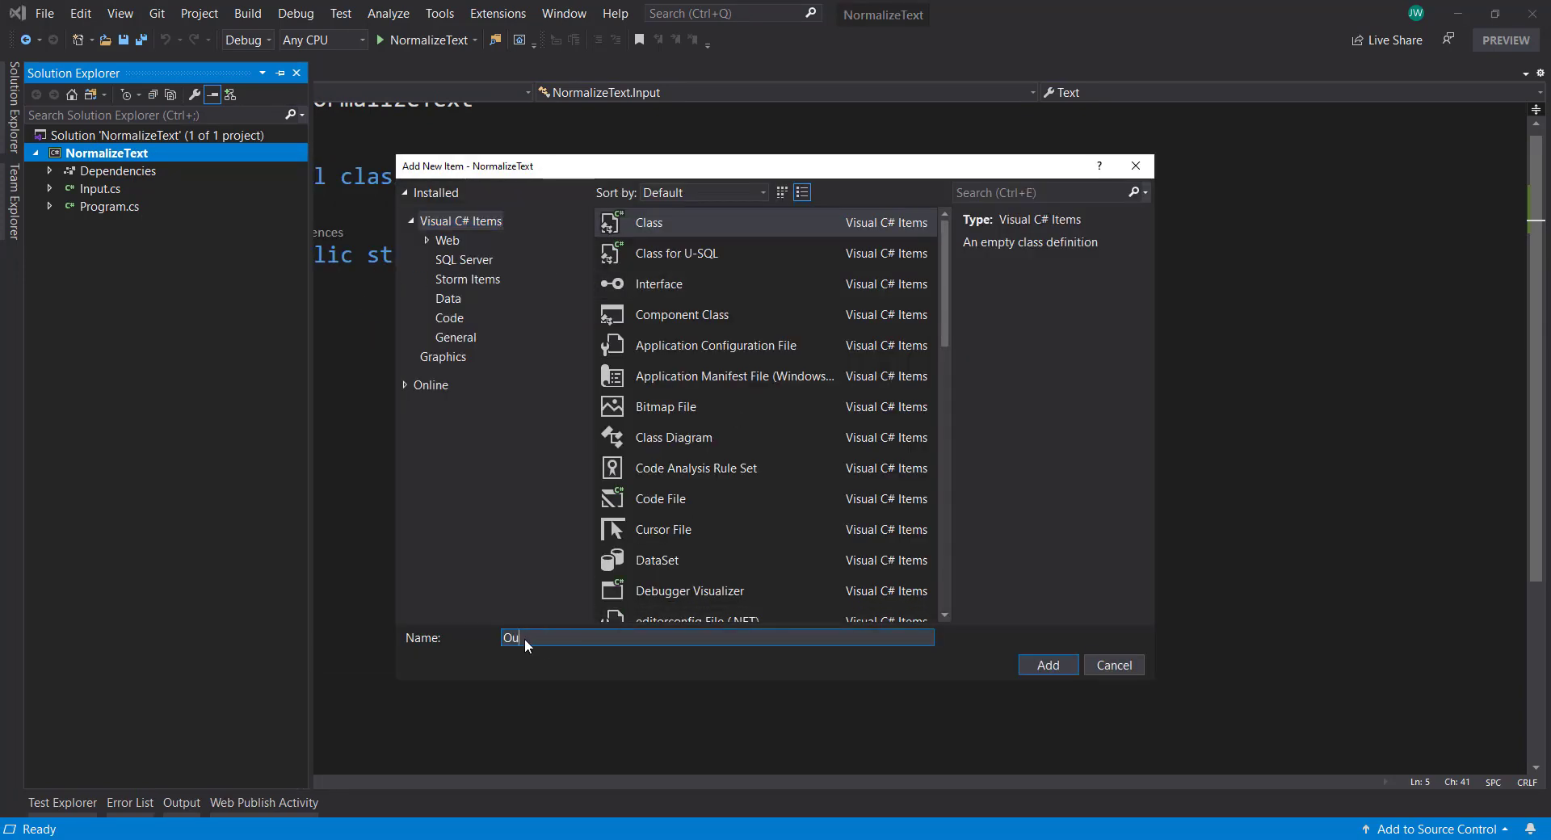
pyautogui.write('tput')
pyautogui.press('Return')
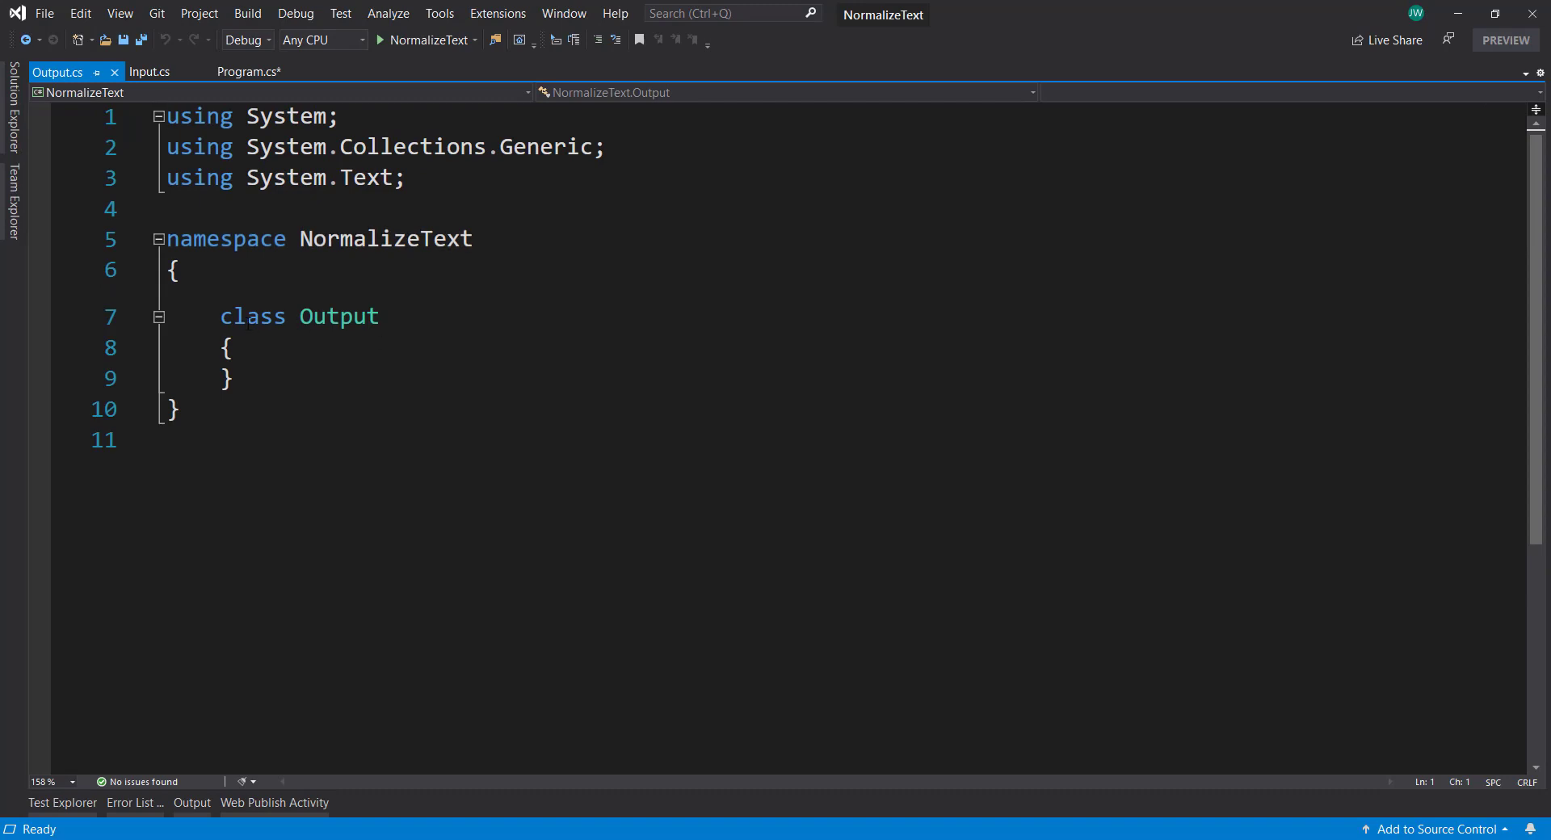
pyautogui.write('public')
# Give Output a public string NormalizedText property using the prop snippet
pyautogui.click(231, 348)
pyautogui.press('End')
pyautogui.press('Return')
pyautogui.write('prop')
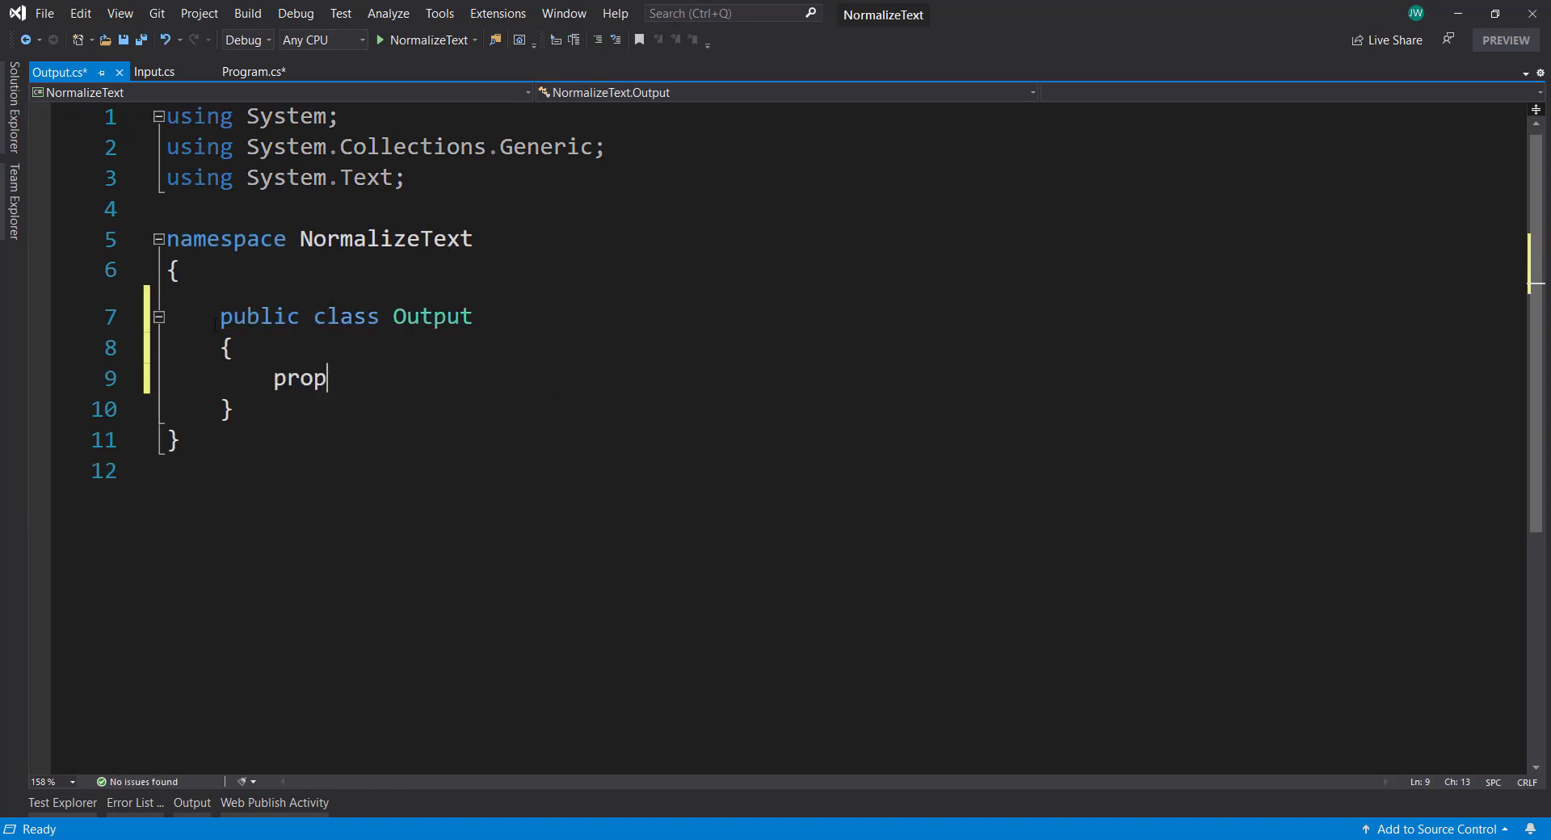
pyautogui.press('Tab')
pyautogui.press('Tab')
pyautogui.write('strin')
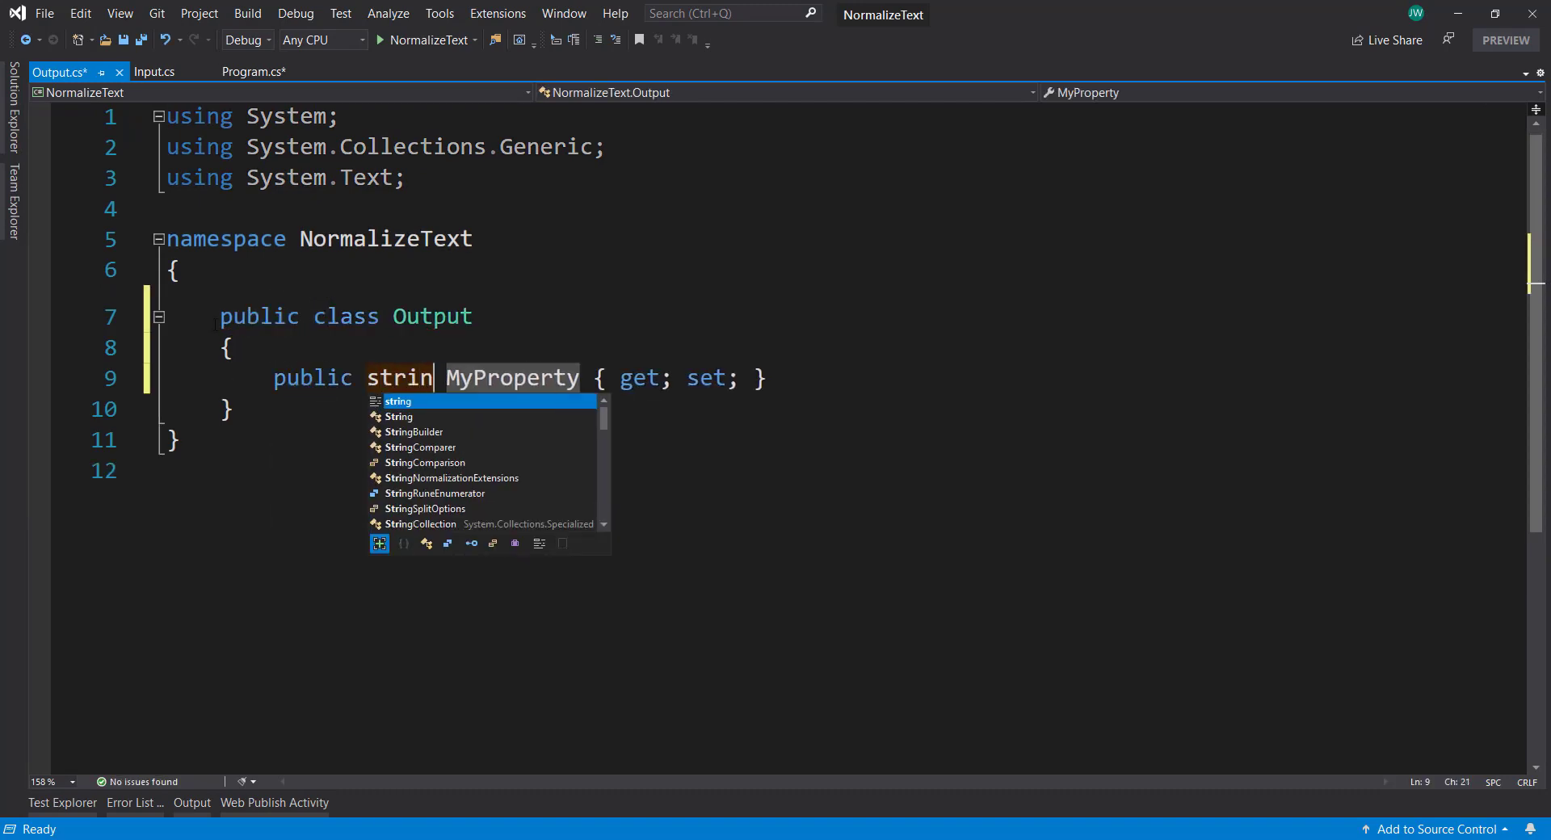
pyautogui.write('g')
pyautogui.press('Tab')
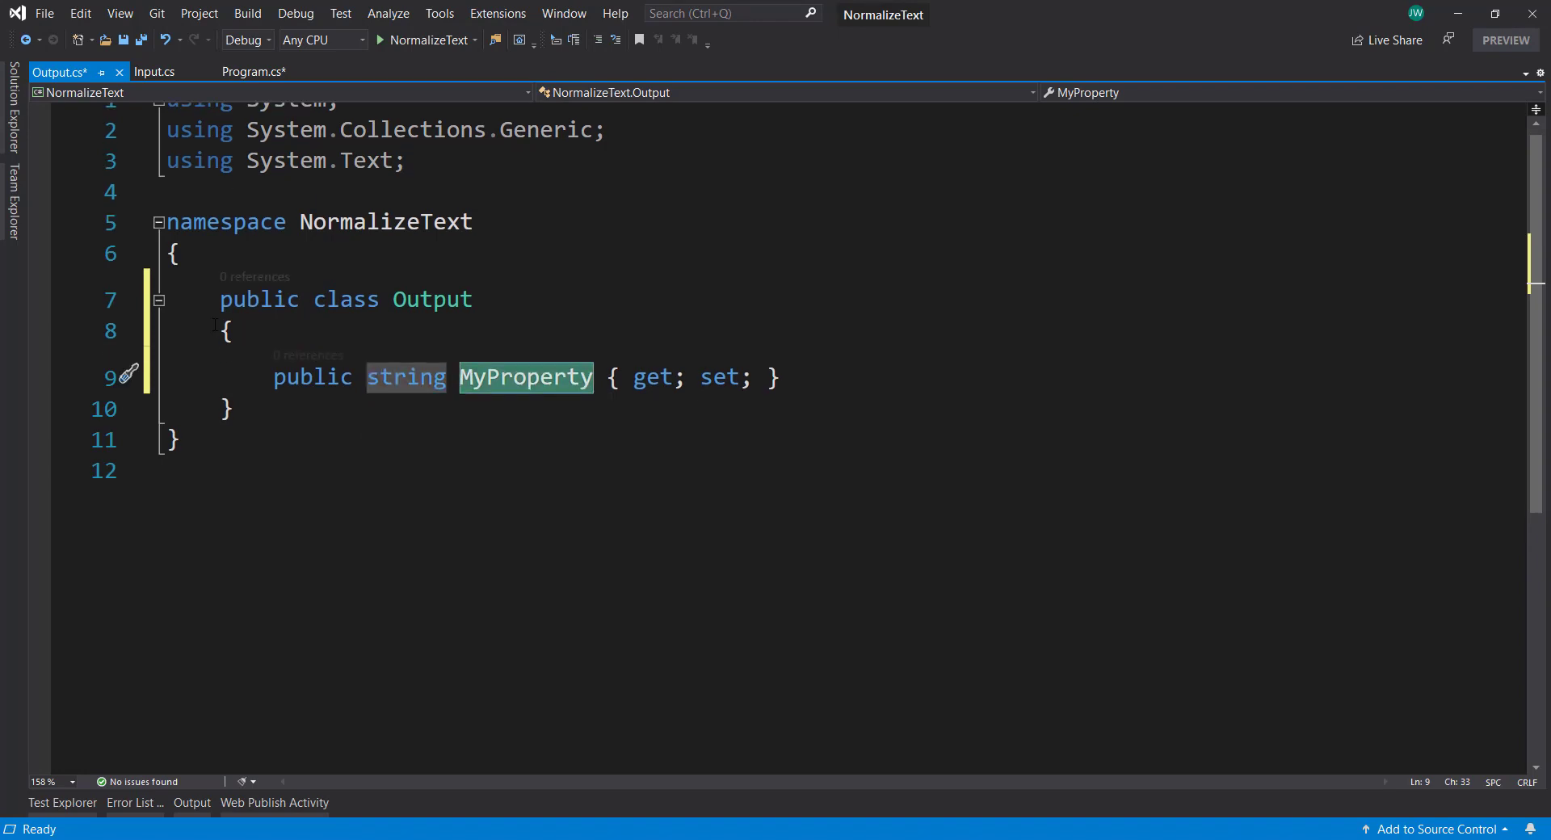
pyautogui.write('Normalized')
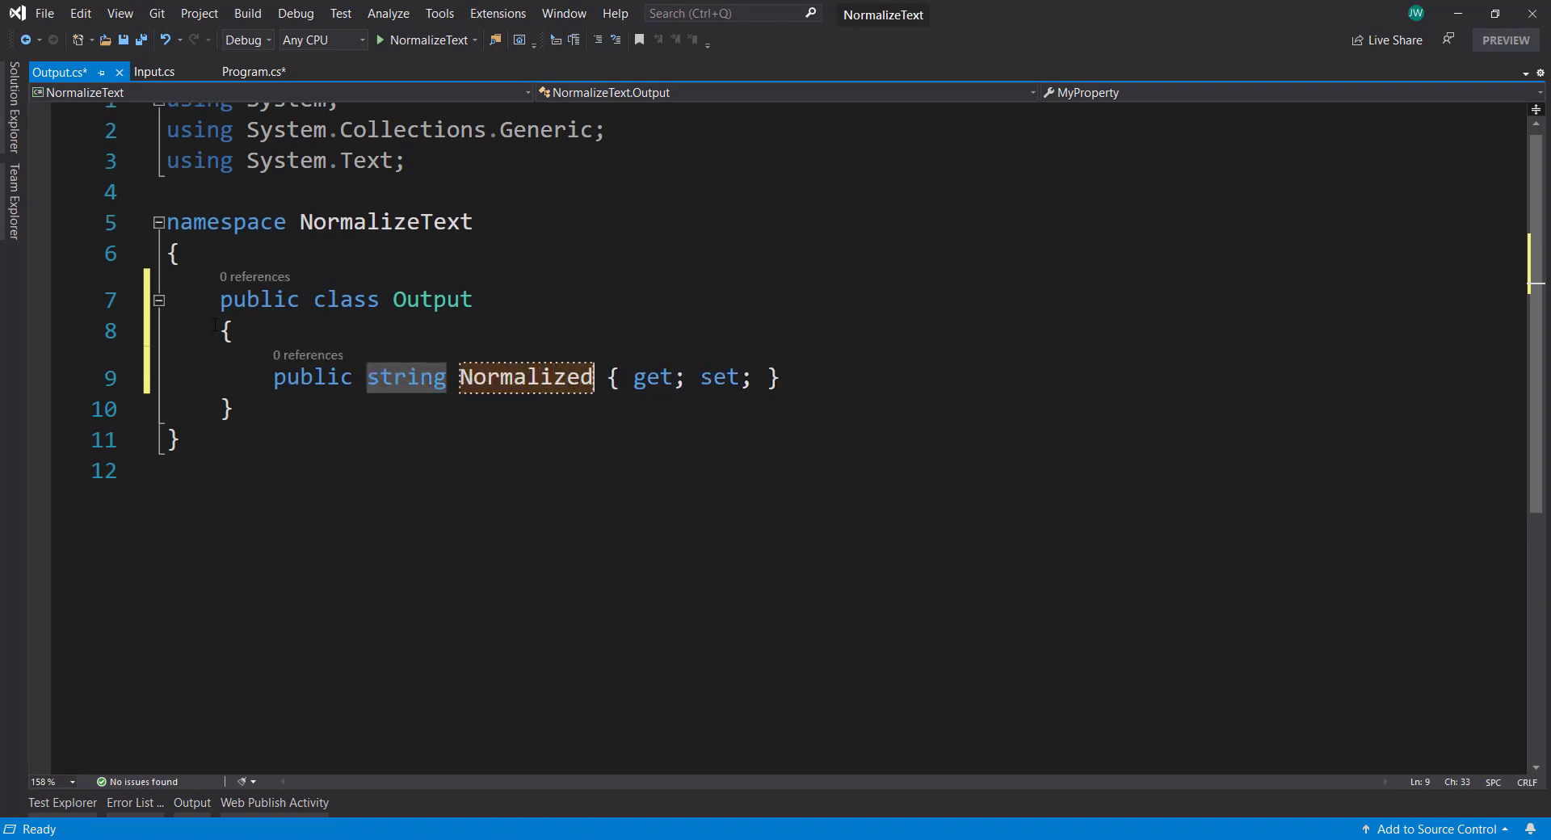
pyautogui.write('Tex { get')
# Start var normlizedPipeline = context.Transforms.Text.NormalizeText("NormalizedText", "Text", ...)
pyautogui.press('Return')
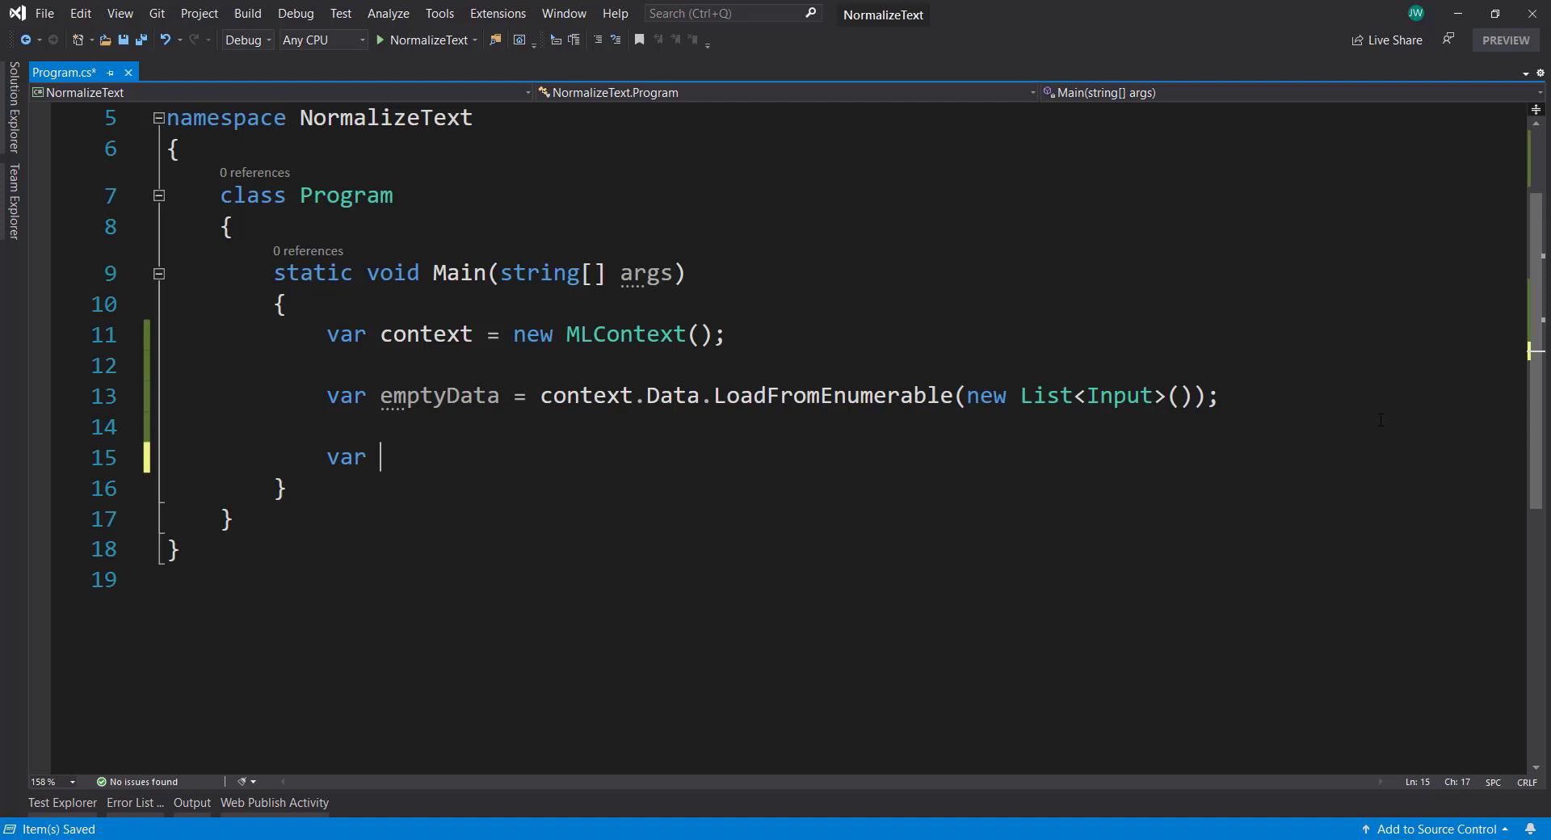
pyautogui.write('normli')
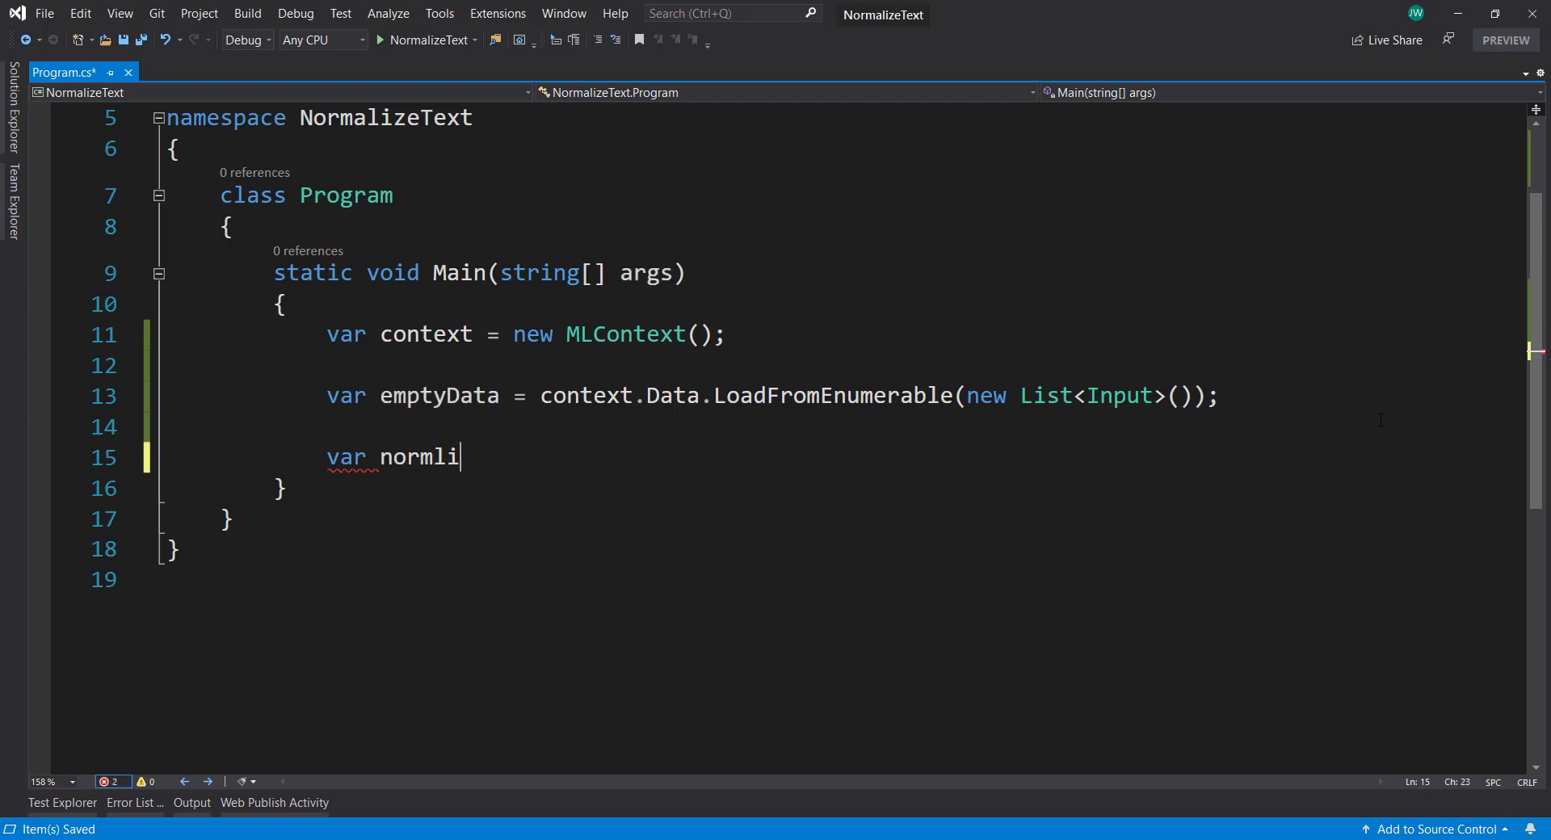
pyautogui.write('zedPi')
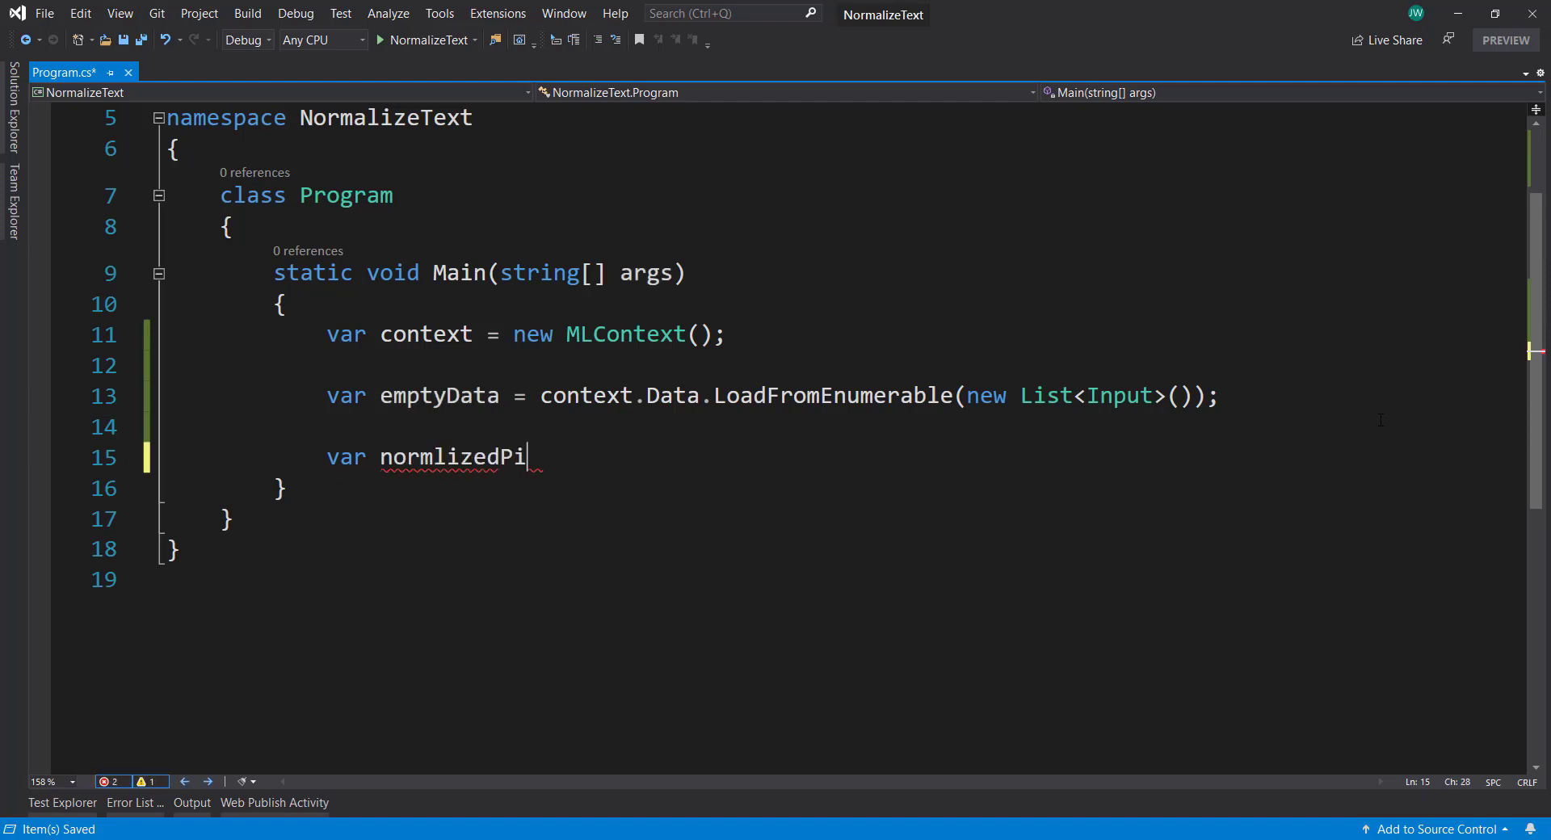
pyautogui.write('peline = ')
pyautogui.write('context.transforms.')
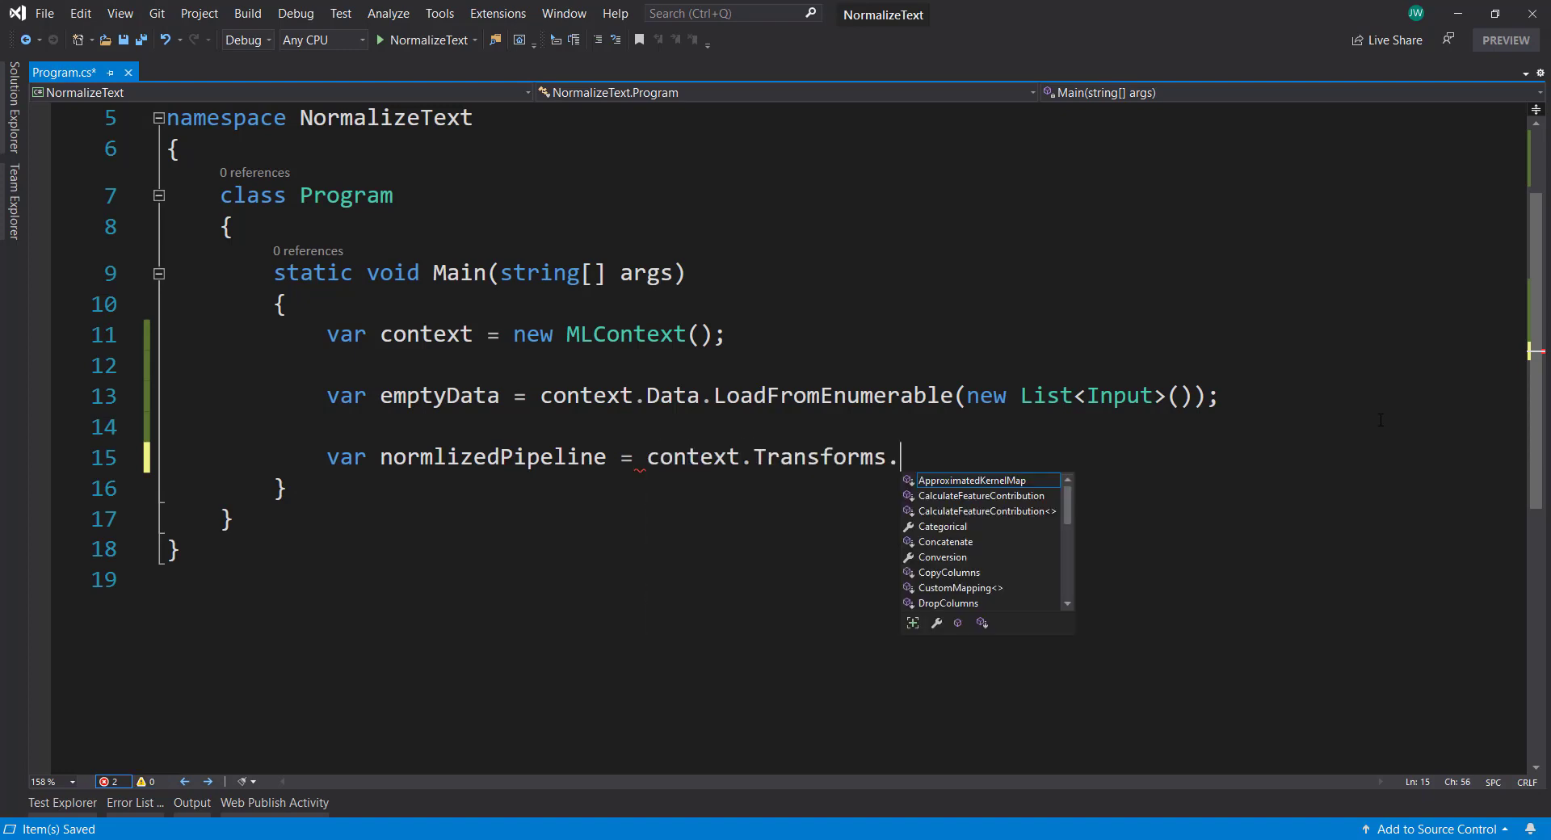
pyautogui.write('text.')
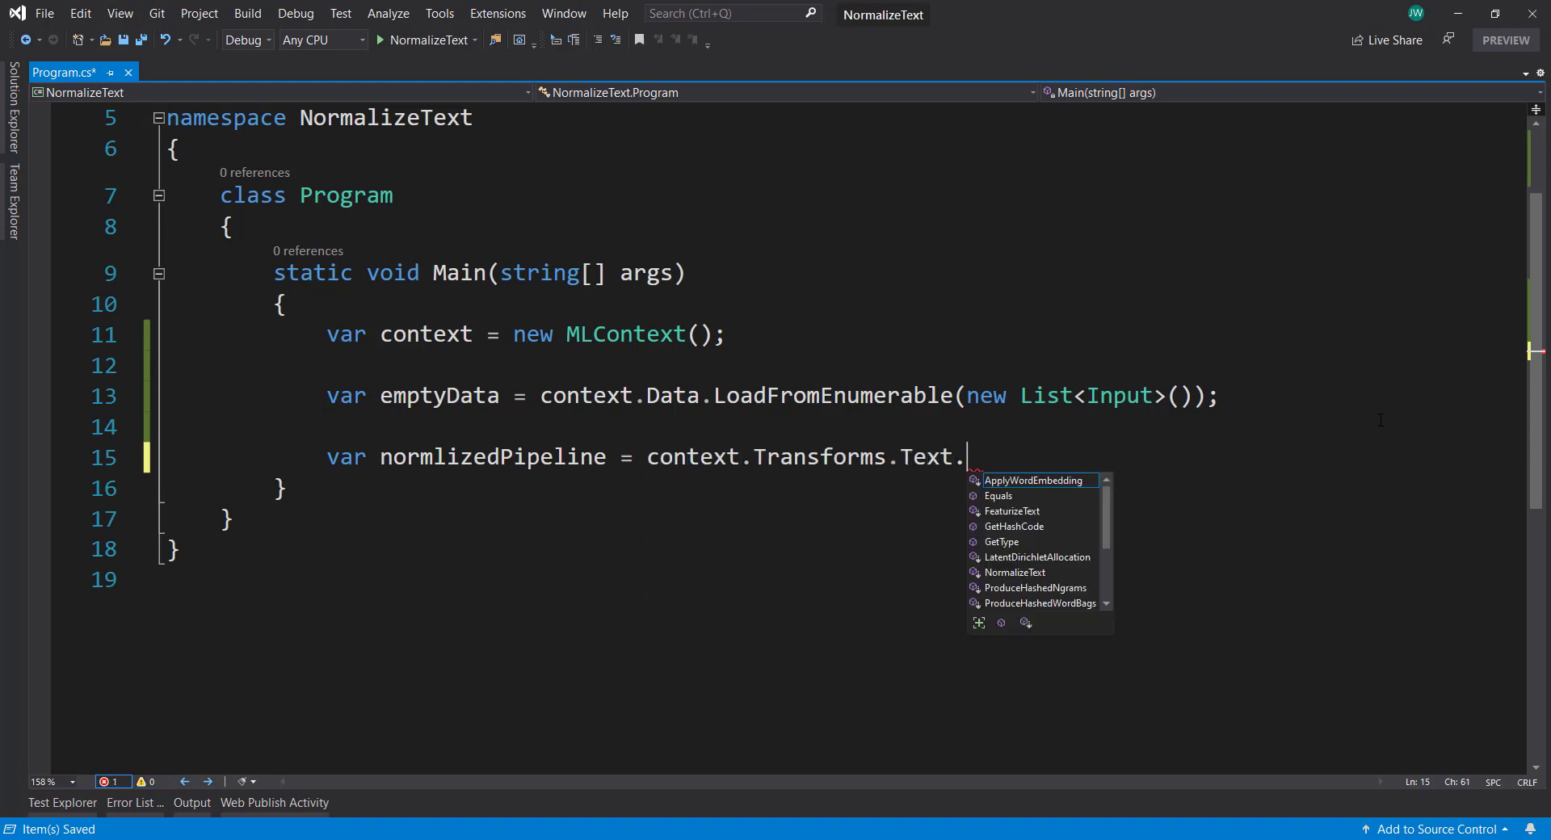
pyautogui.write('nor')
pyautogui.press('Tab')
pyautogui.write('();')
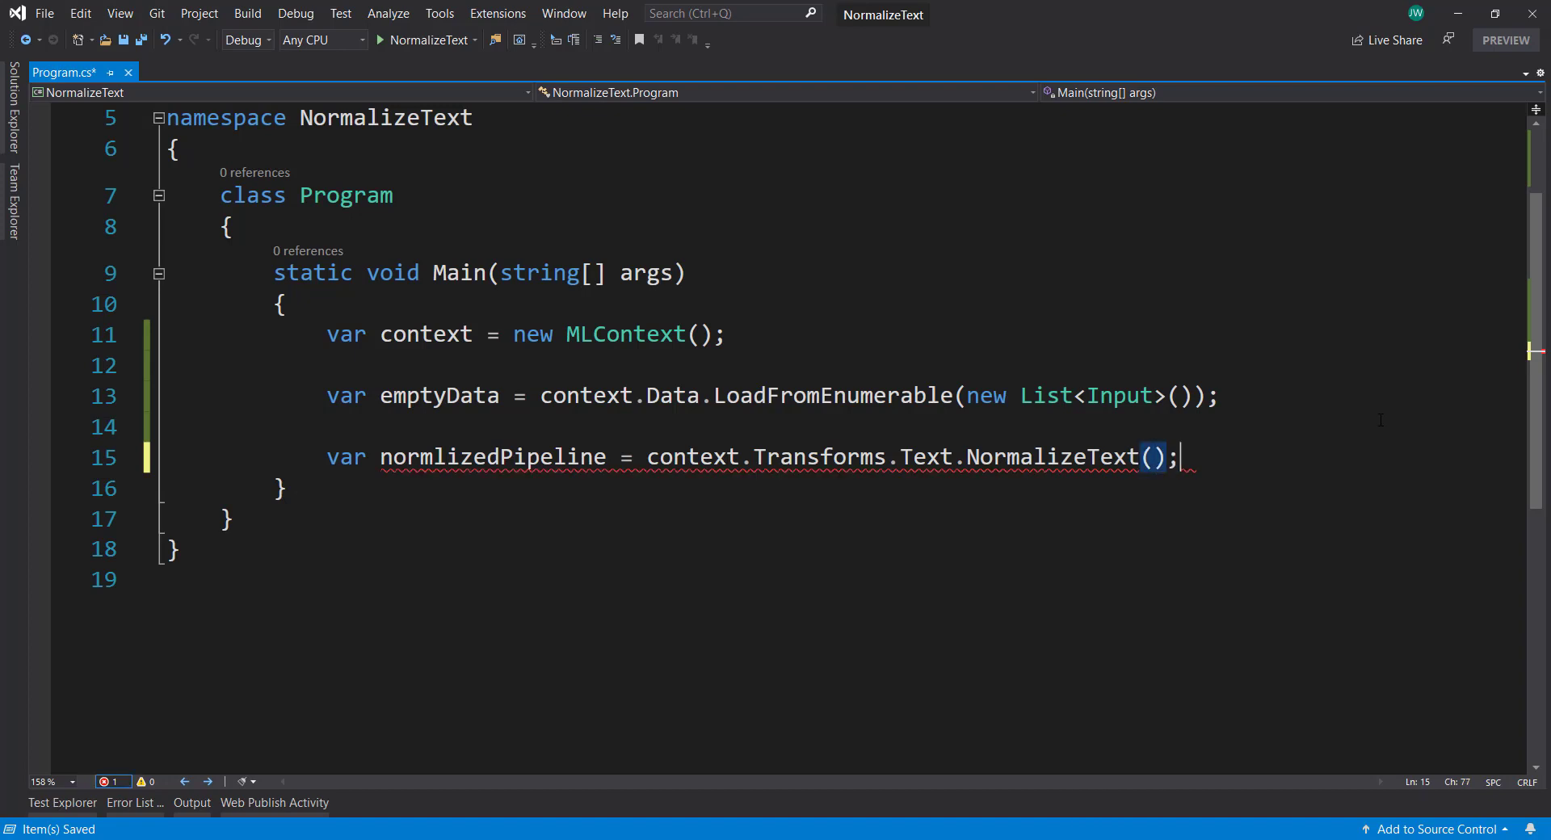
pyautogui.press('Left')
pyautogui.press('Left')
pyautogui.write('"')
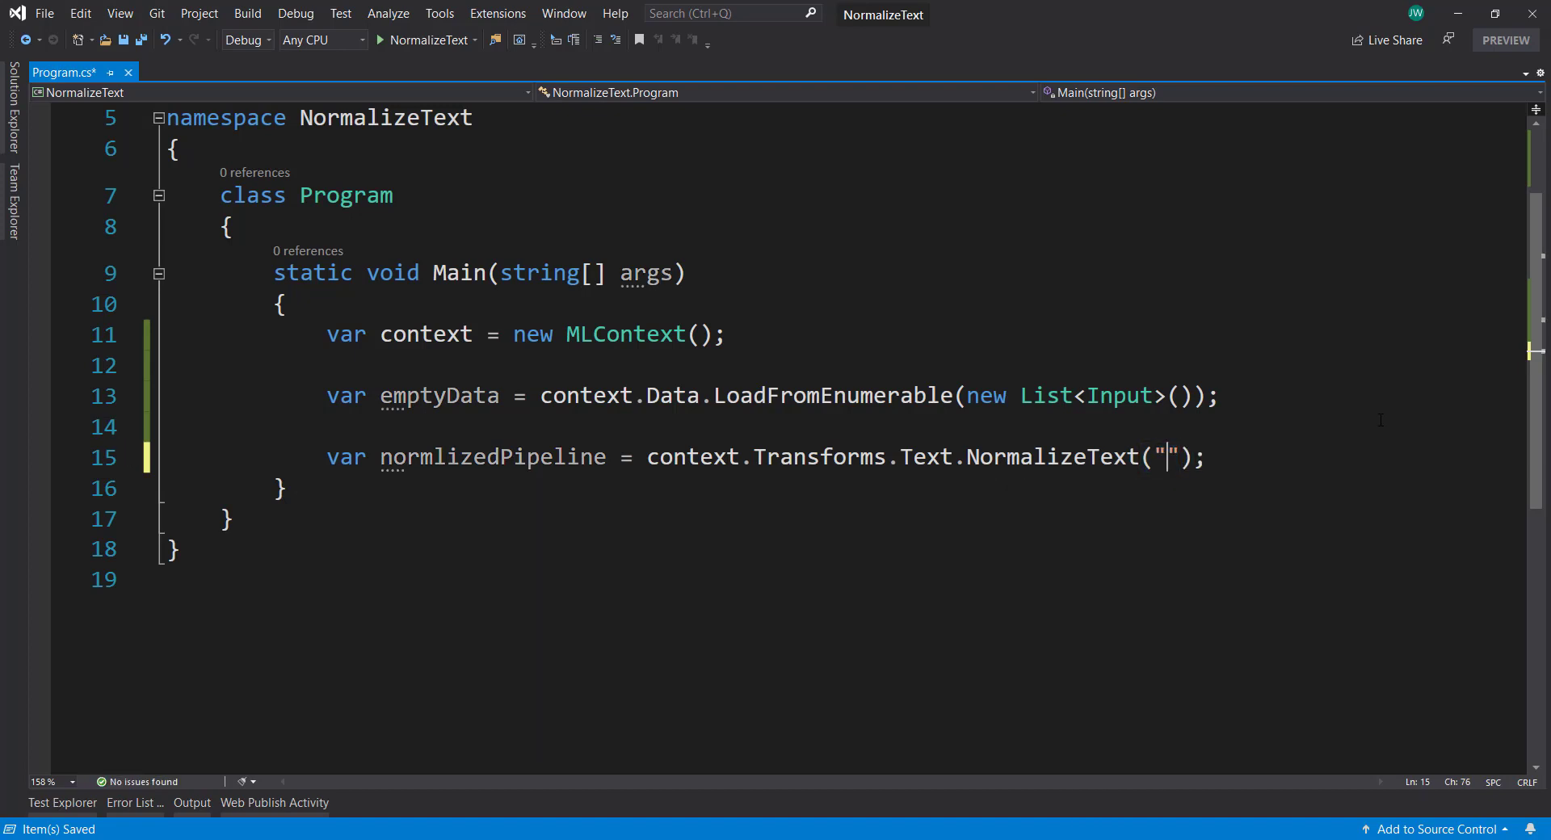
pyautogui.write('Norm')
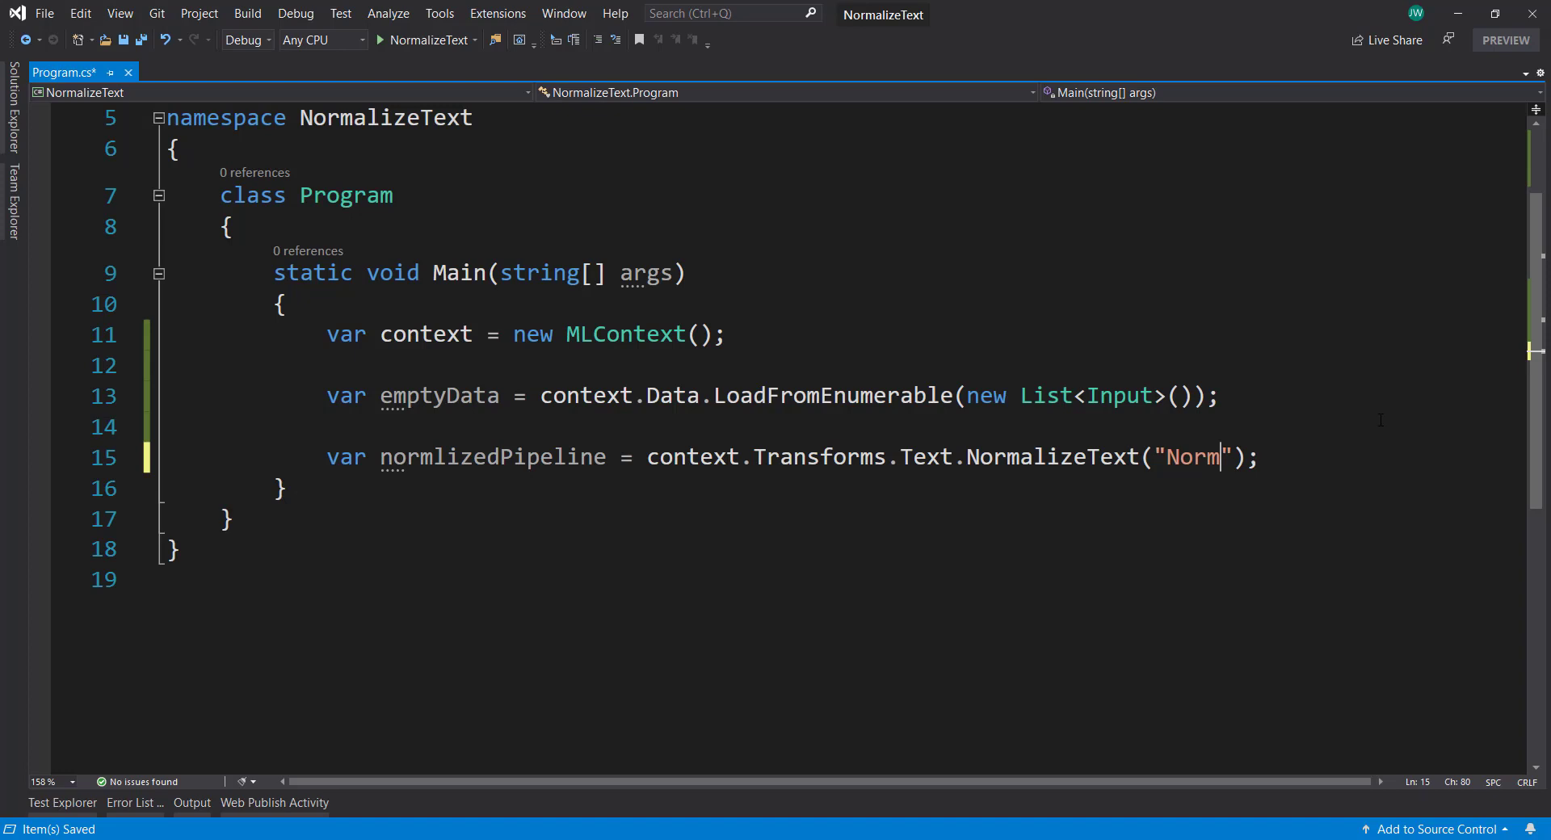
pyautogui.write('alizedText')
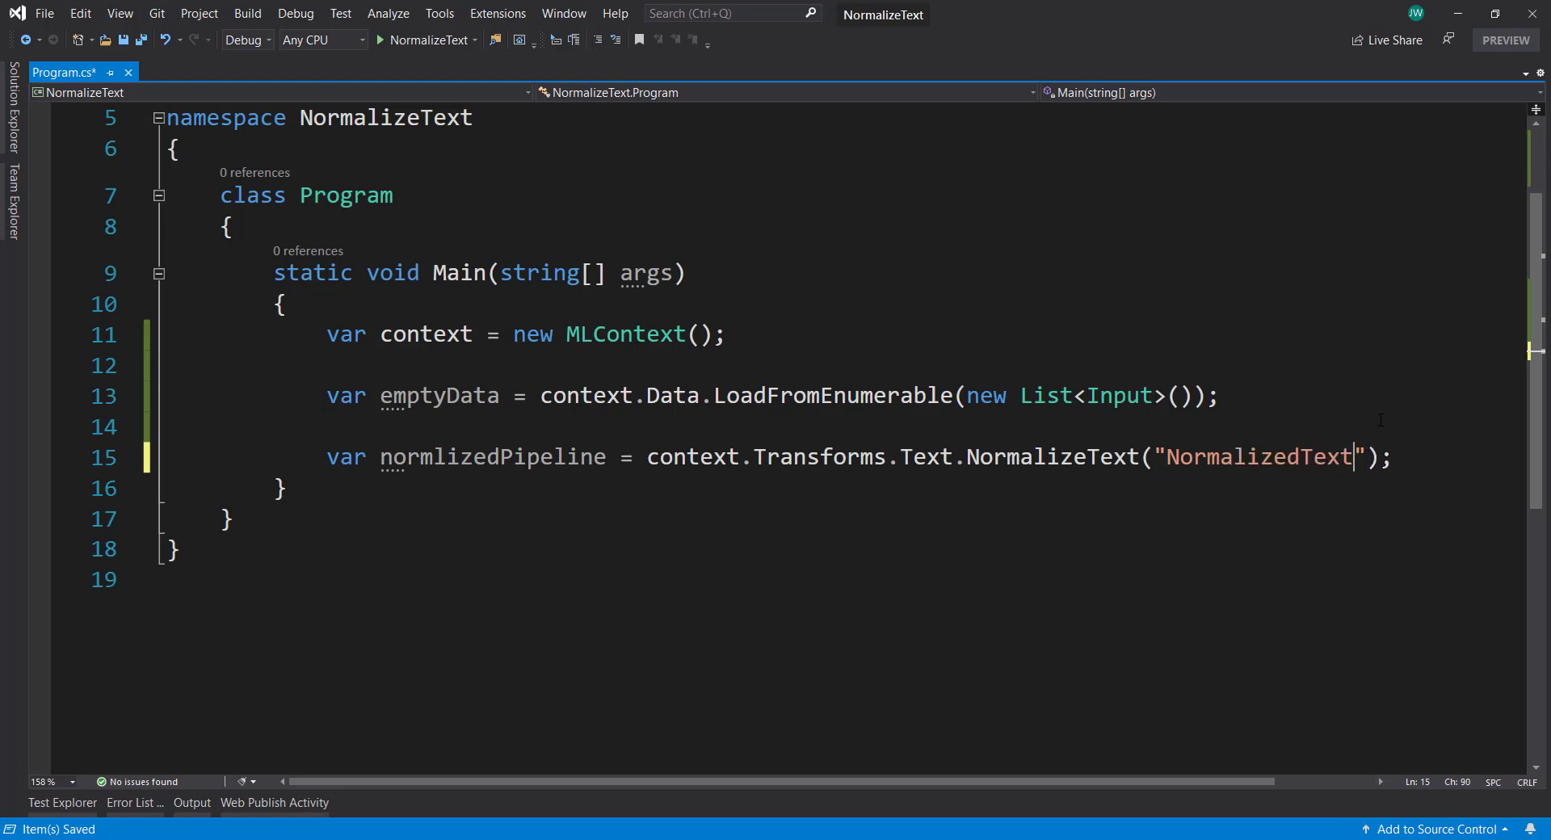
pyautogui.press('Right')
pyautogui.write(',')
pyautogui.press('Return')
pyautogui.write('"')
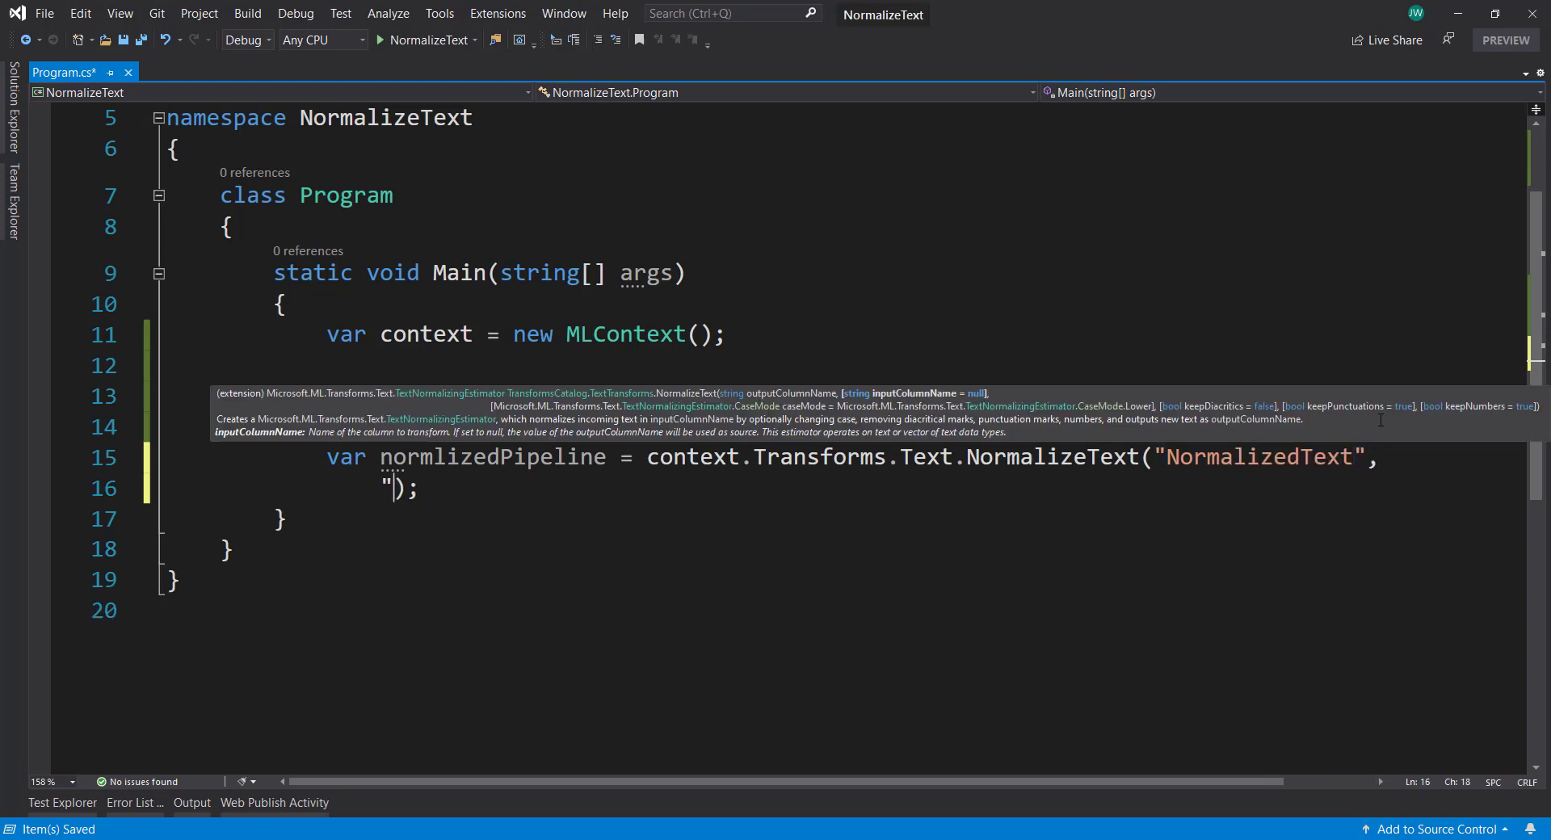
pyautogui.write('Te')
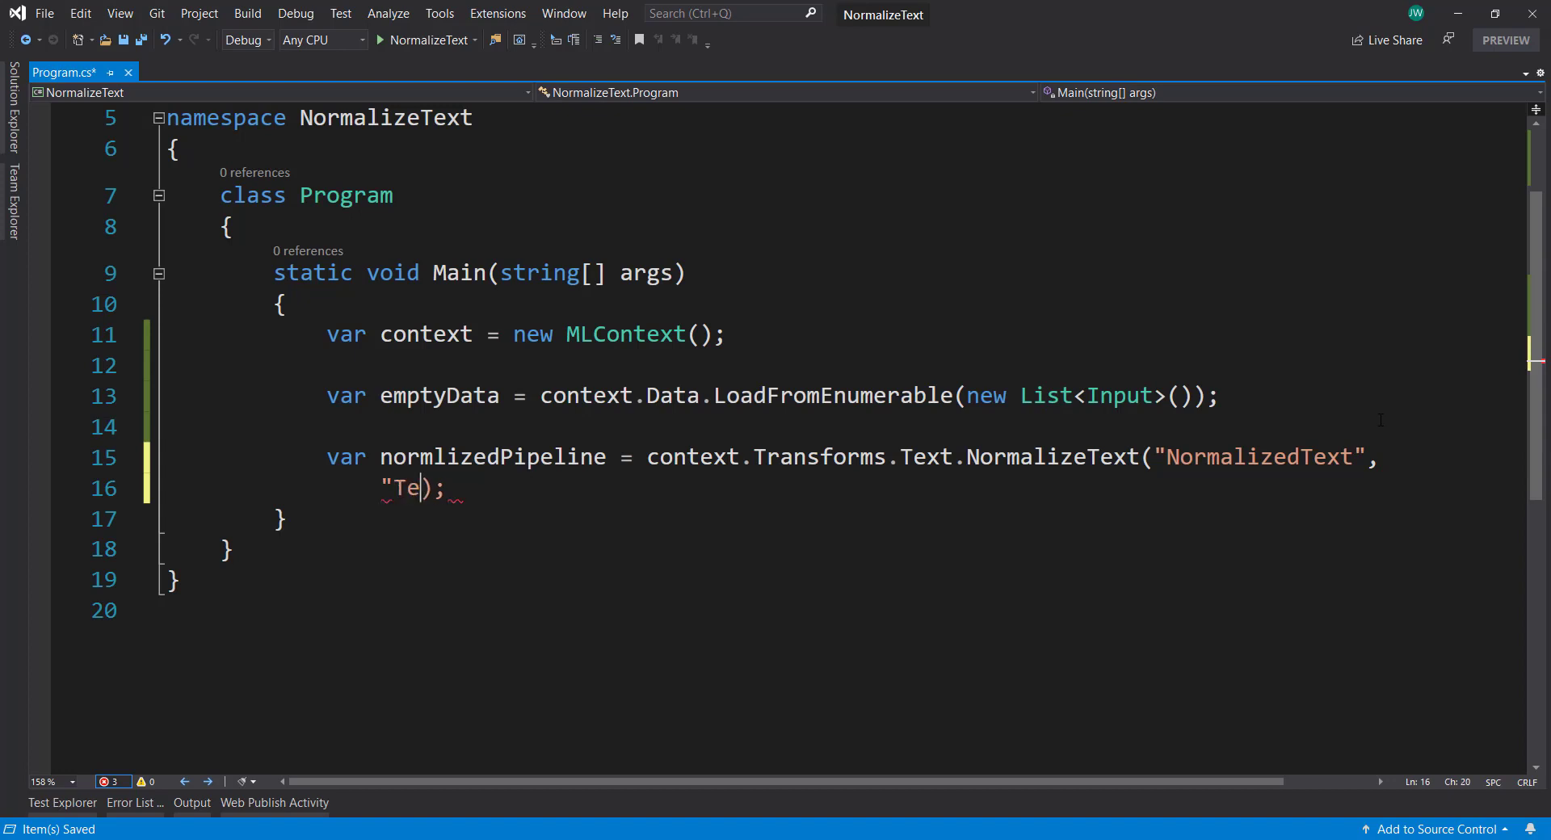
pyautogui.write('xt"')
pyautogui.press('Right')
pyautogui.write(',')
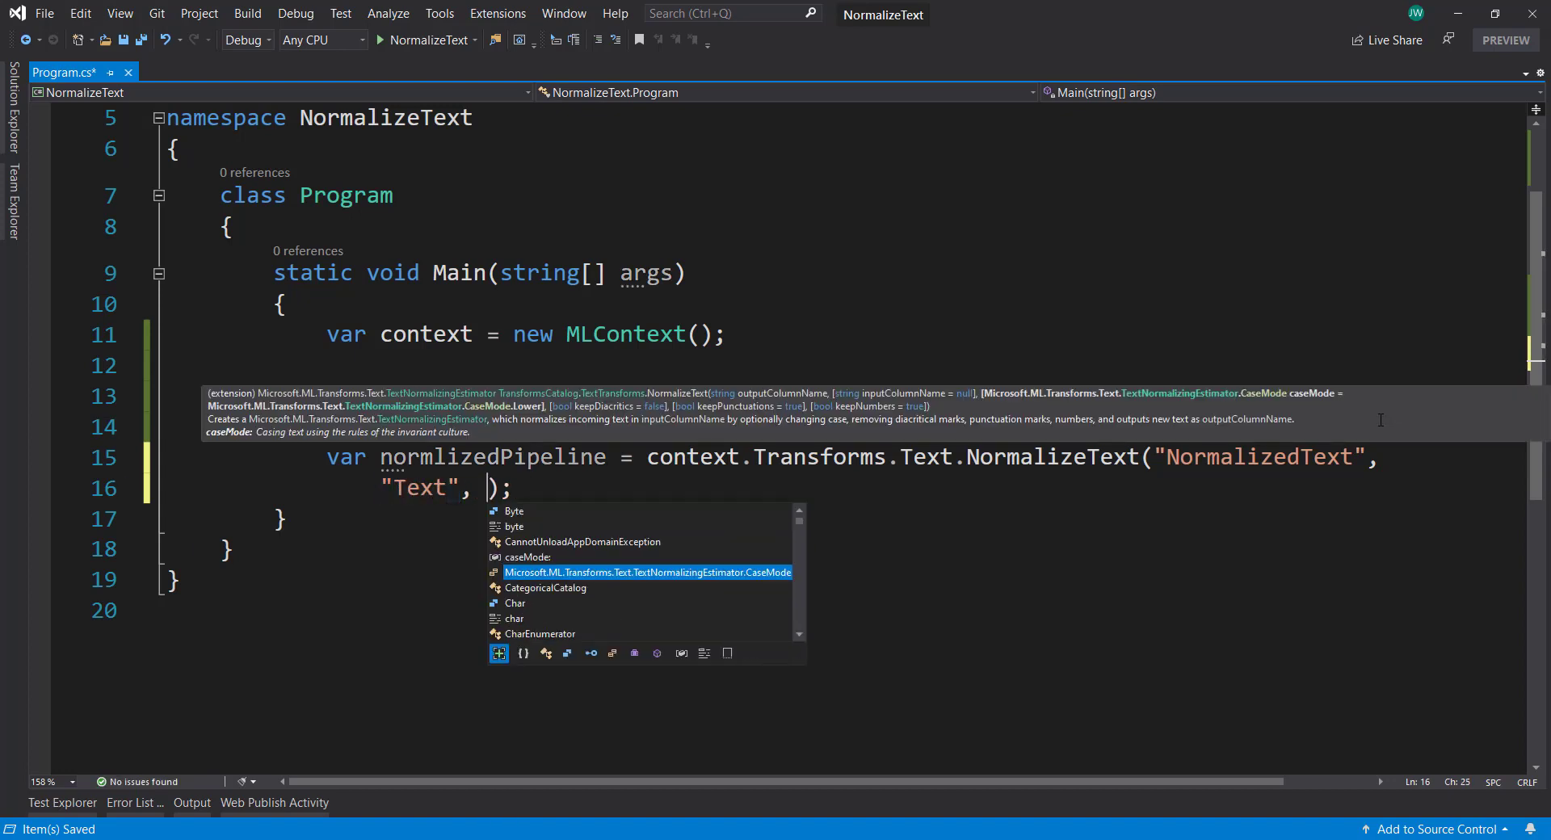
pyautogui.press('Escape')
# Check Input's Text property name via Go To Definition and tidy the argument list
pyautogui.click(1116, 396)
pyautogui.press('F12')
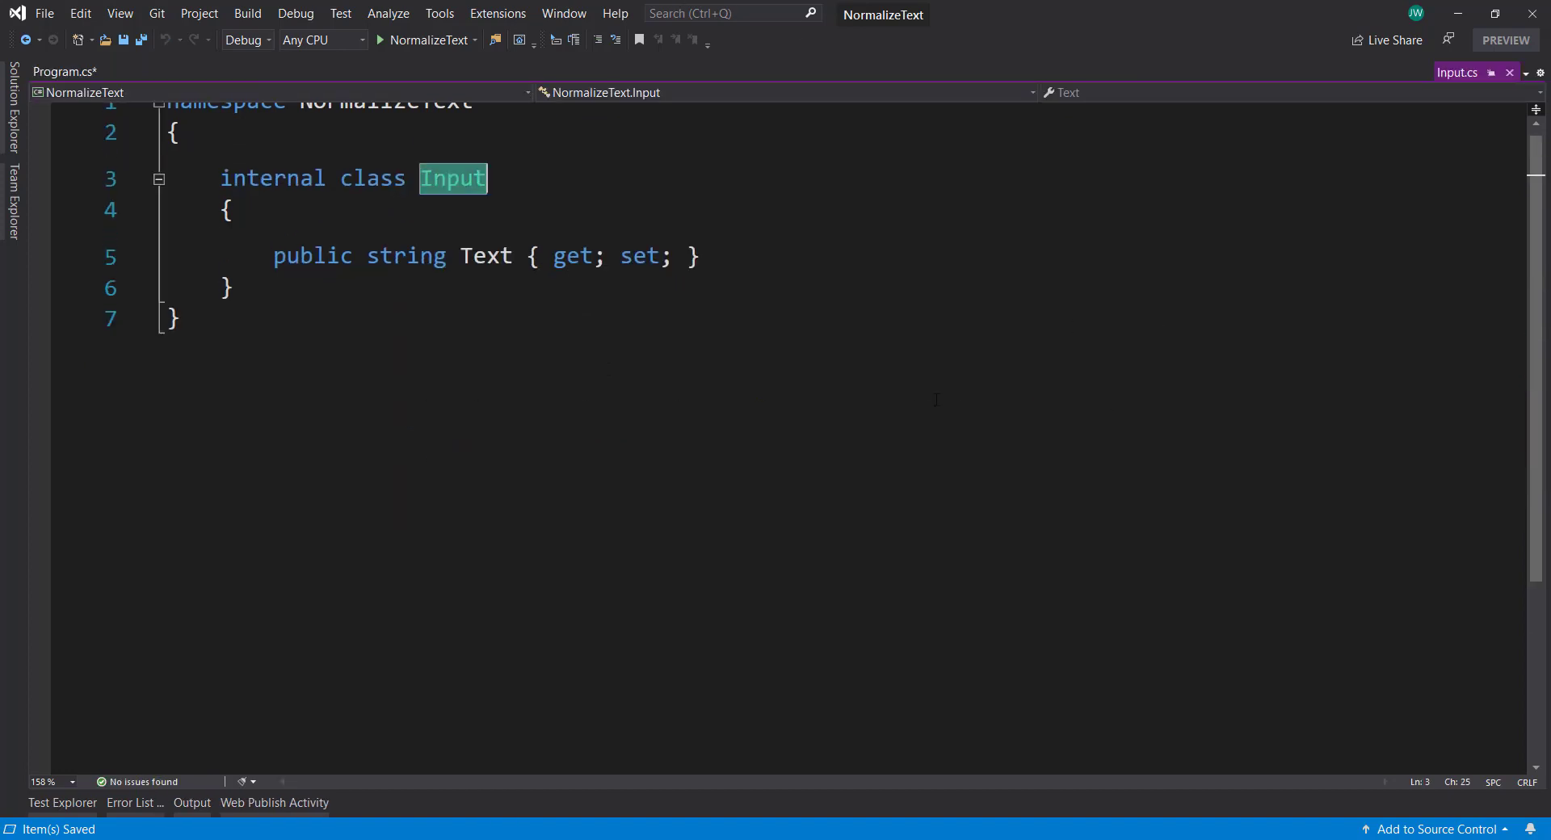
pyautogui.doubleClick(485, 256)
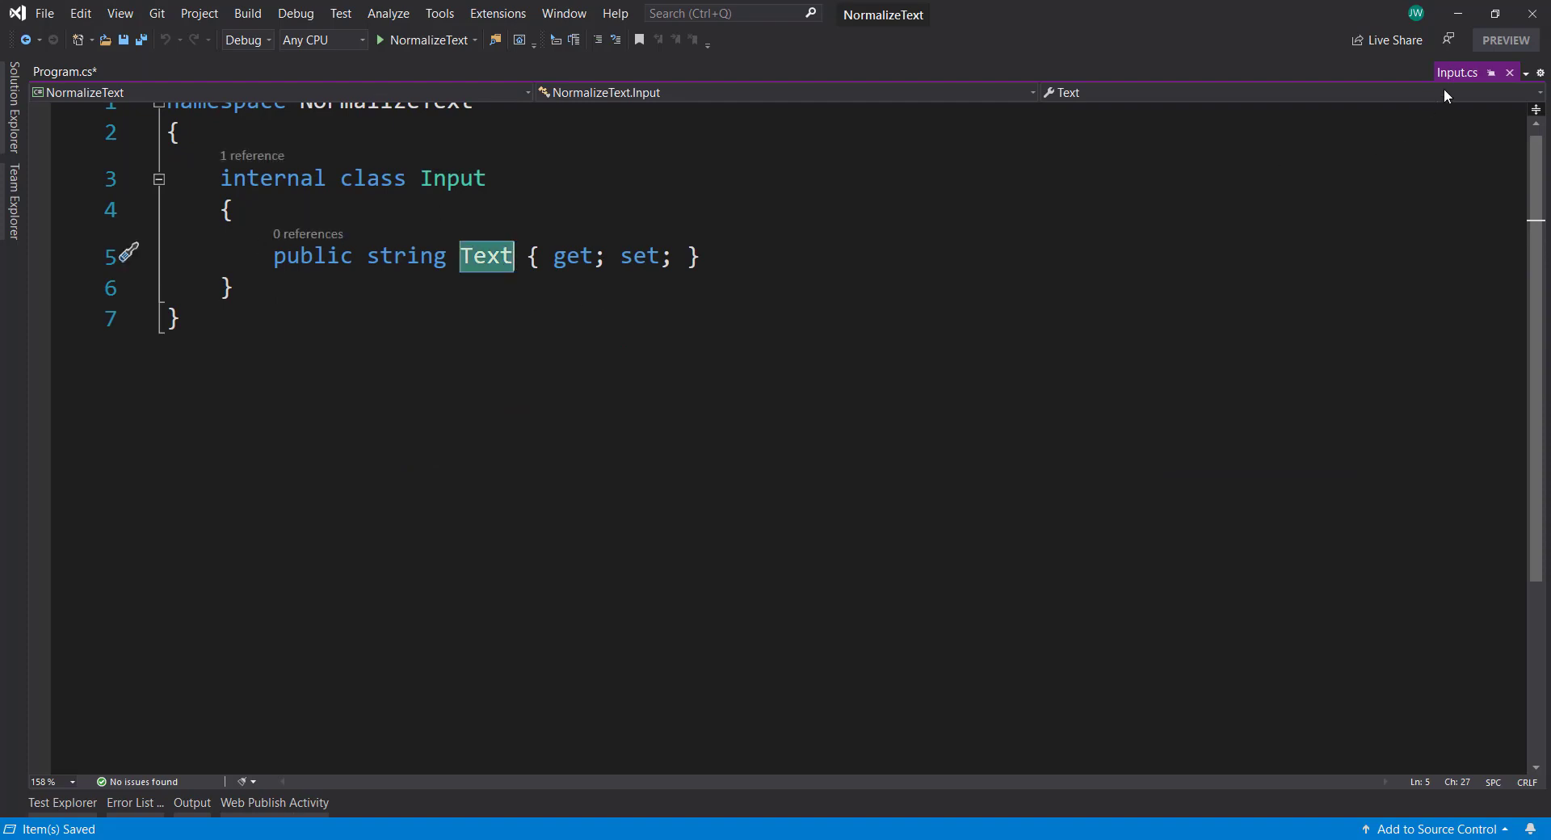
pyautogui.hotkey('ctrl', 'F4')
pyautogui.click(490, 488)
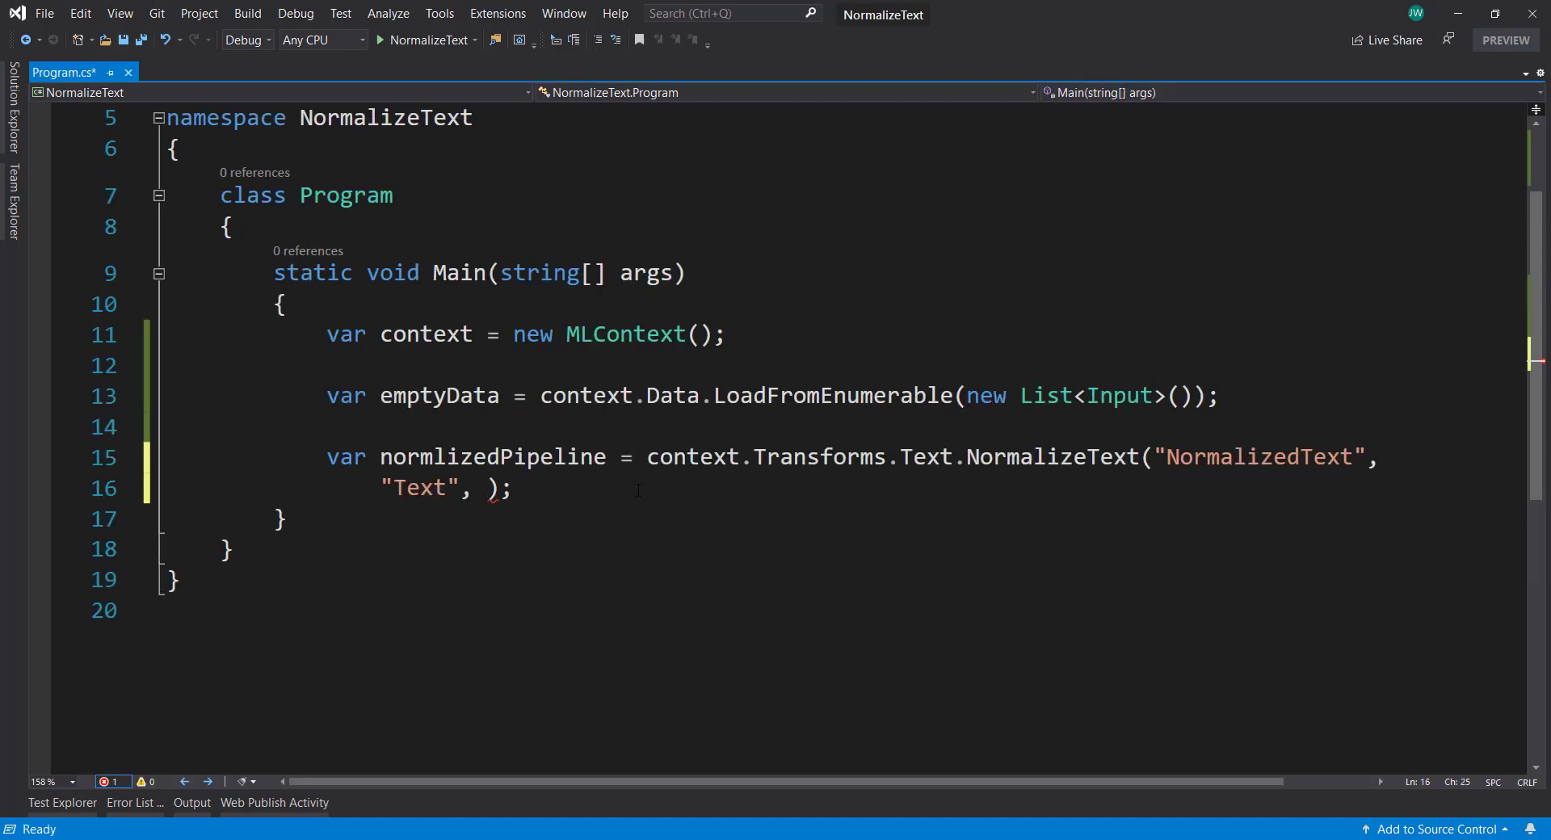
pyautogui.press('BackSpace')
pyautogui.press('BackSpace')
pyautogui.write(',')
# Try a CaseMode argument via IntelliSense, then clear it again
pyautogui.hotkey('ctrl', 'space')
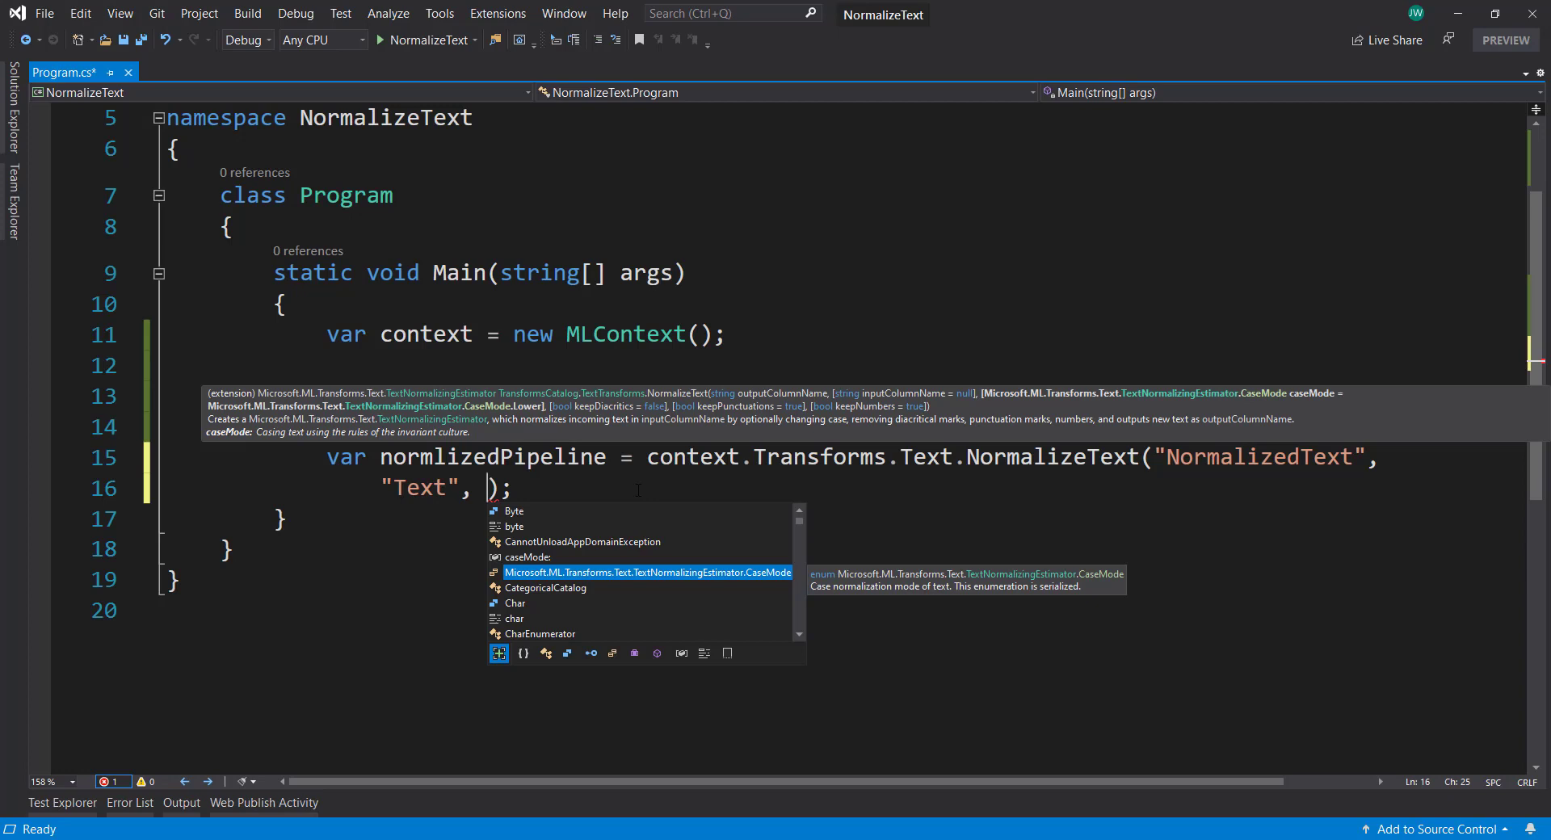
pyautogui.press('Tab')
pyautogui.write('.')
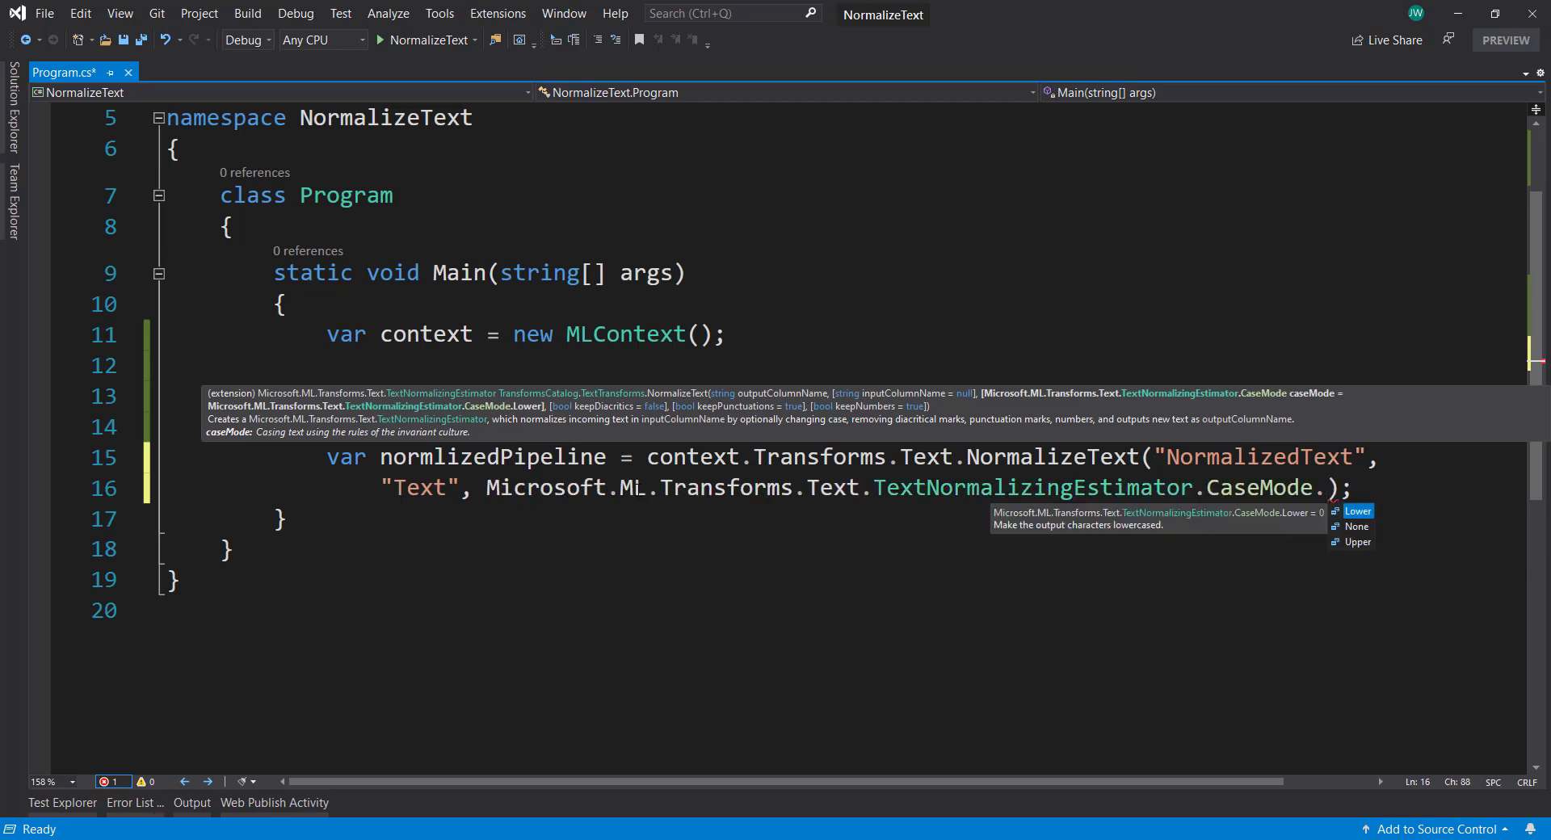
pyautogui.write('up')
pyautogui.press('BackSpace')
pyautogui.press('BackSpace')
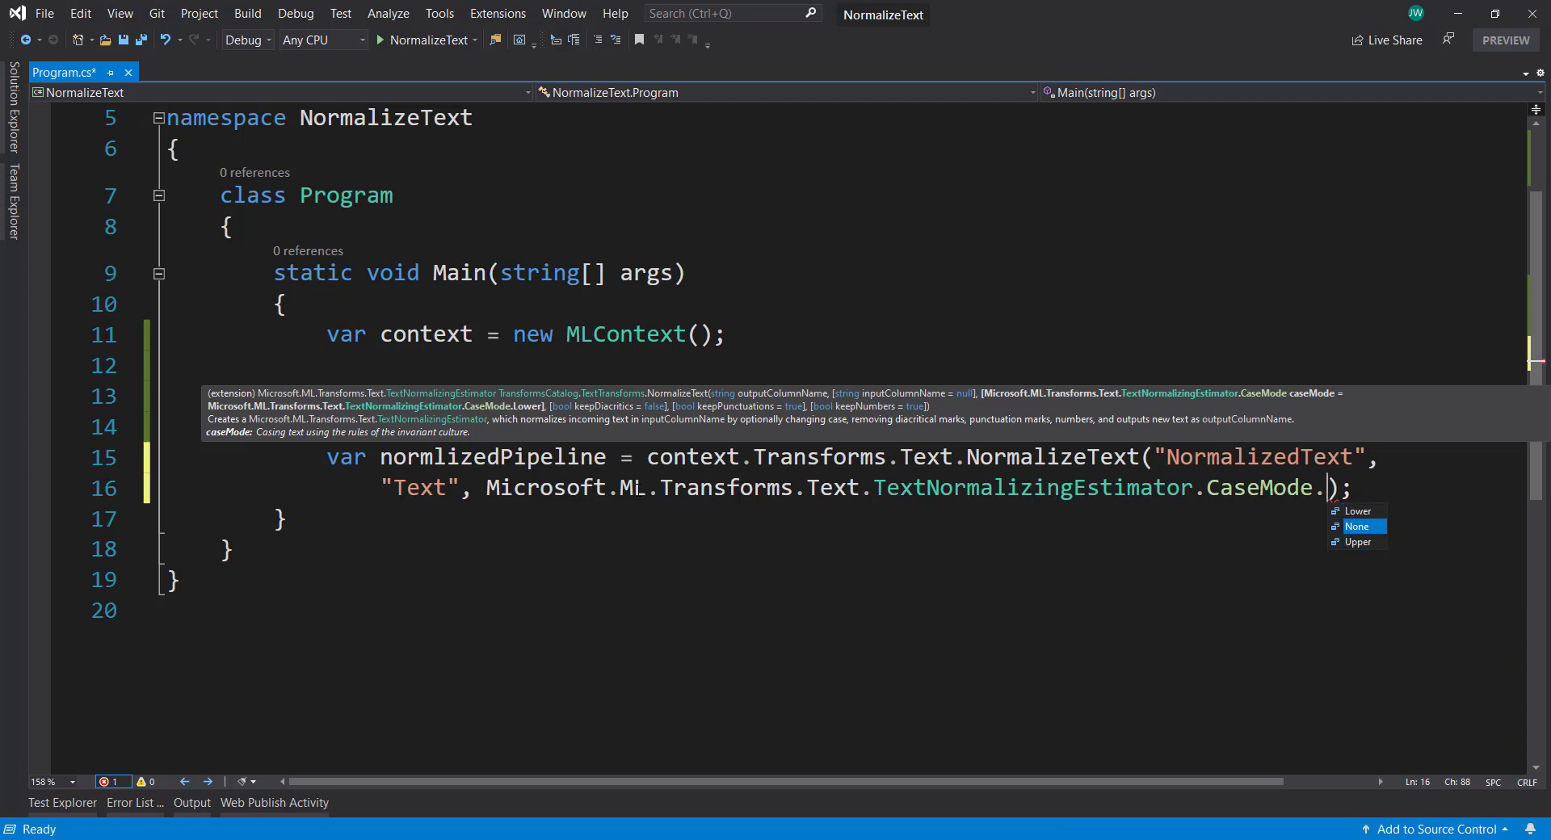
pyautogui.press('BackSpace')
pyautogui.press('BackSpace')
pyautogui.press('BackSpace')
pyautogui.hotkey('ctrl', 'BackSpace')
pyautogui.hotkey('ctrl', 'BackSpace')
pyautogui.hotkey('ctrl', 'BackSpace')
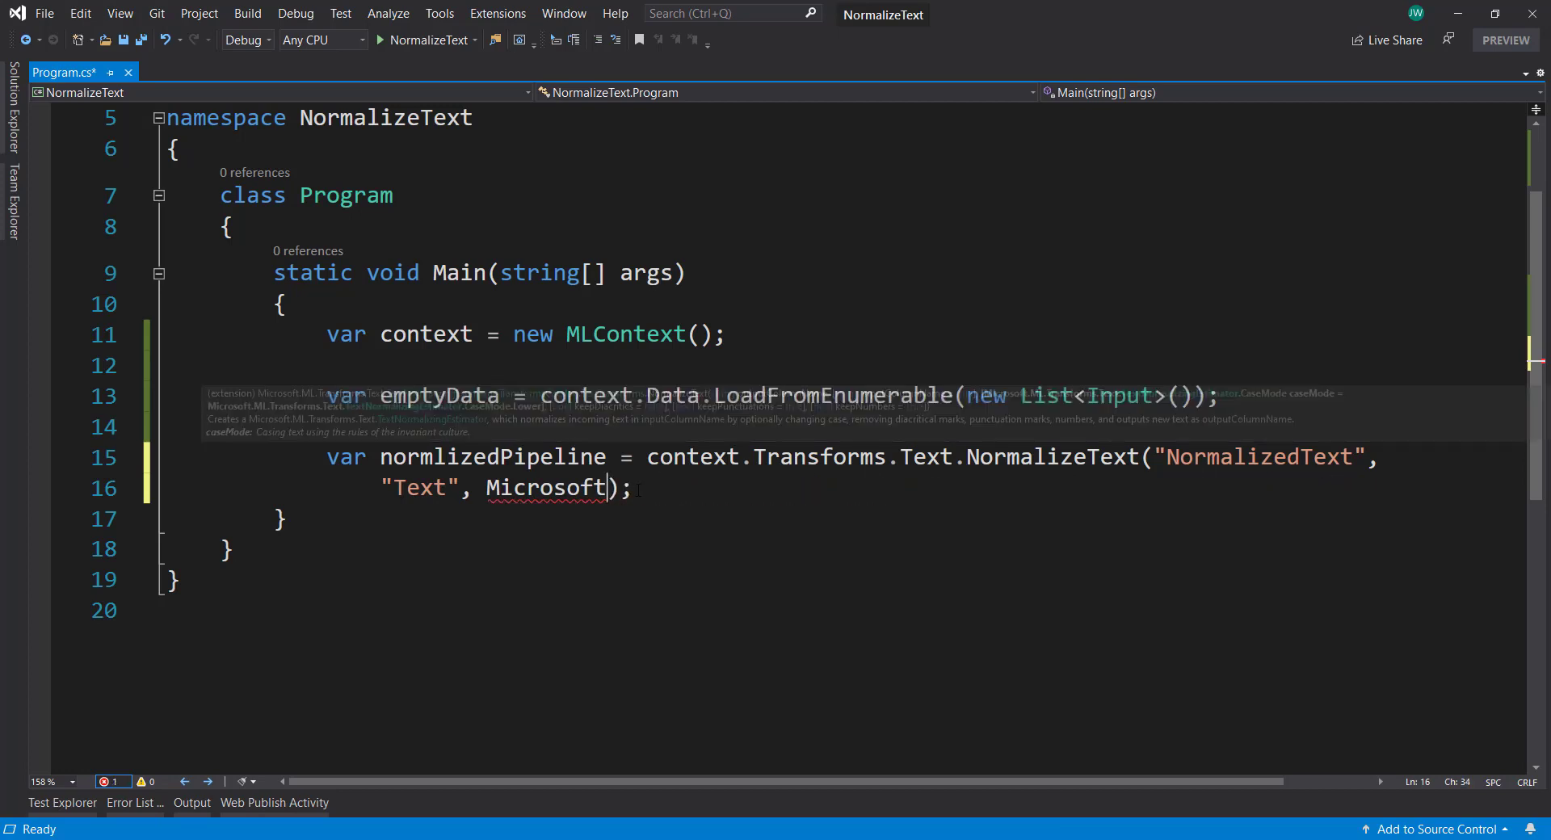
pyautogui.hotkey('ctrl', 'BackSpace')
pyautogui.hotkey('ctrl', 'BackSpace')
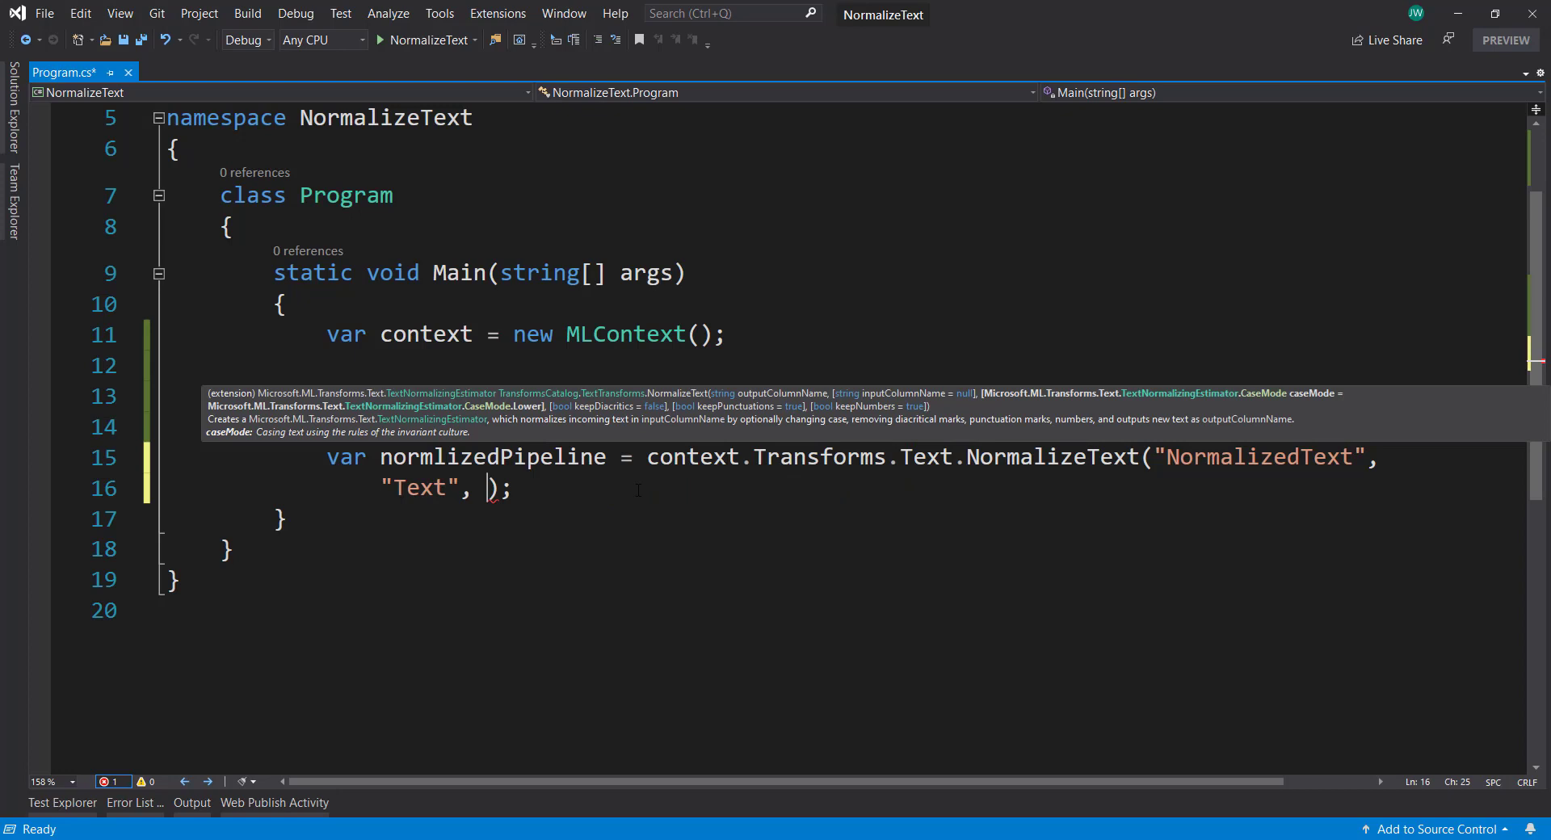
pyautogui.write('keepDiacritics')
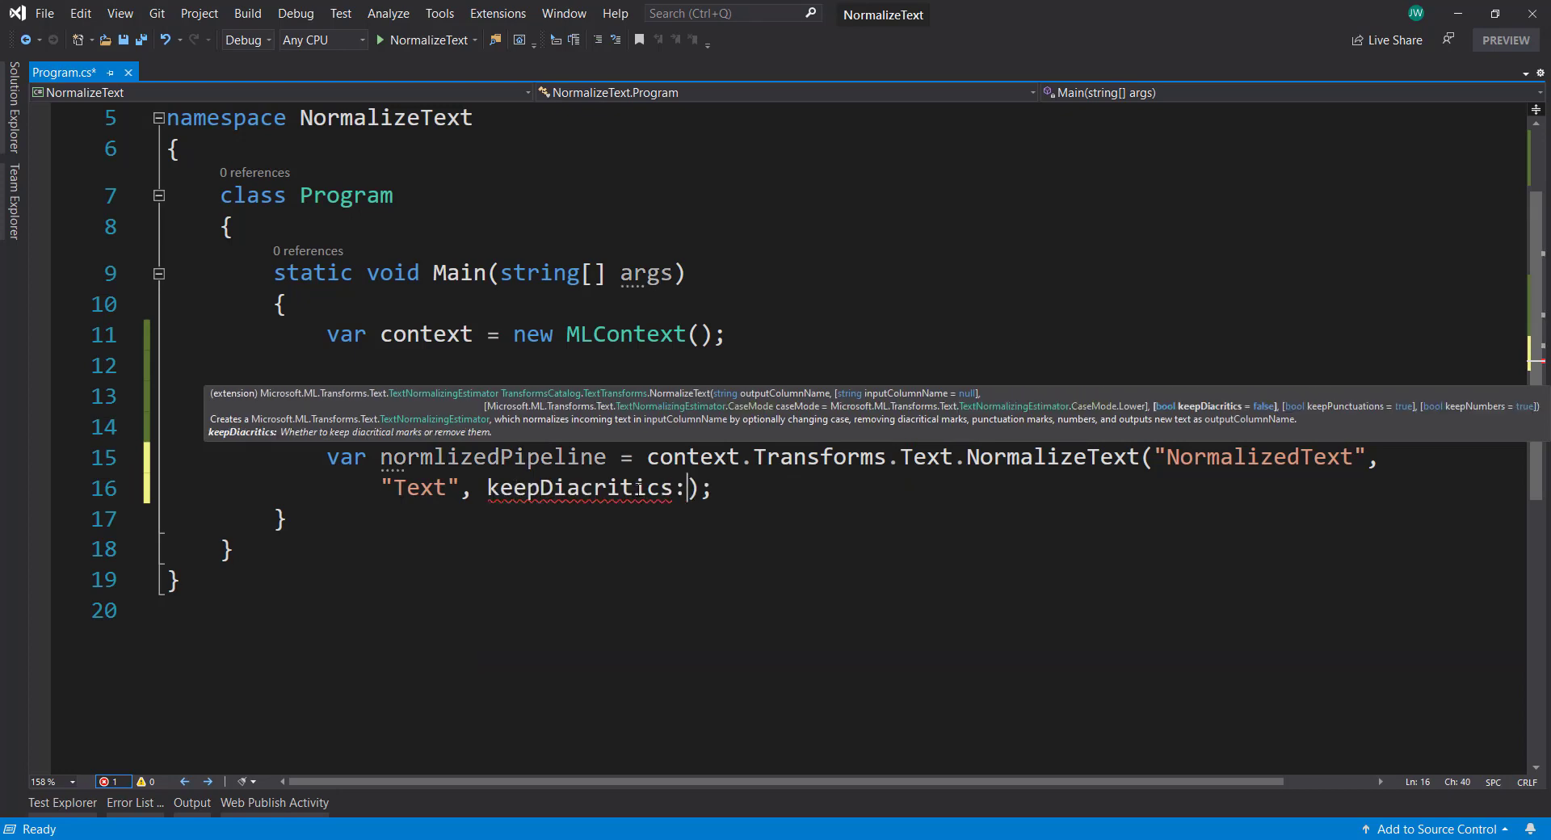
pyautogui.write(':')
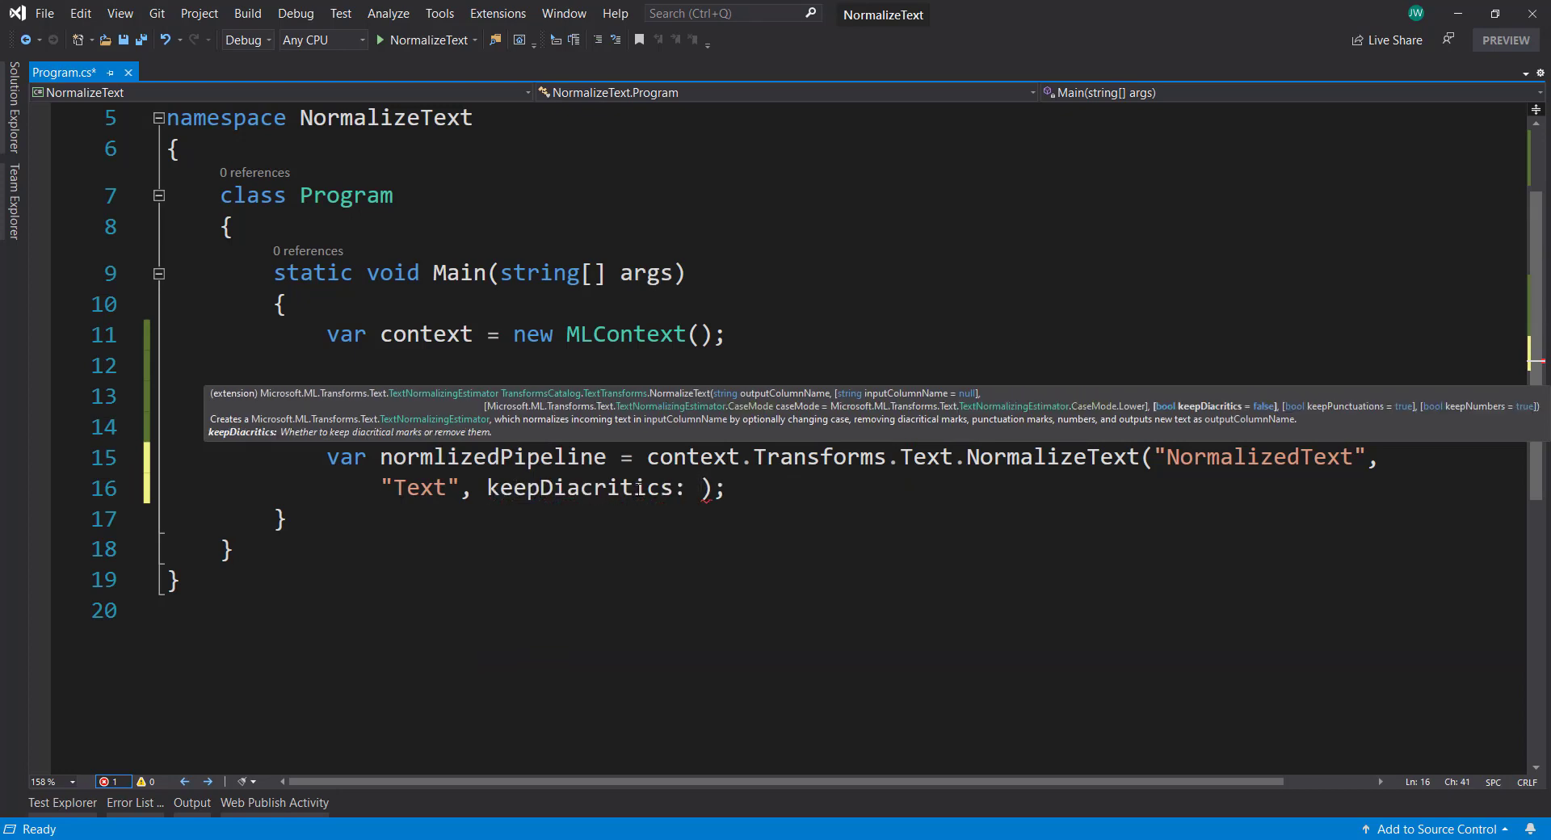
# Add keepDiacritics: true and begin the keepPunctuations argument
pyautogui.press('Escape')
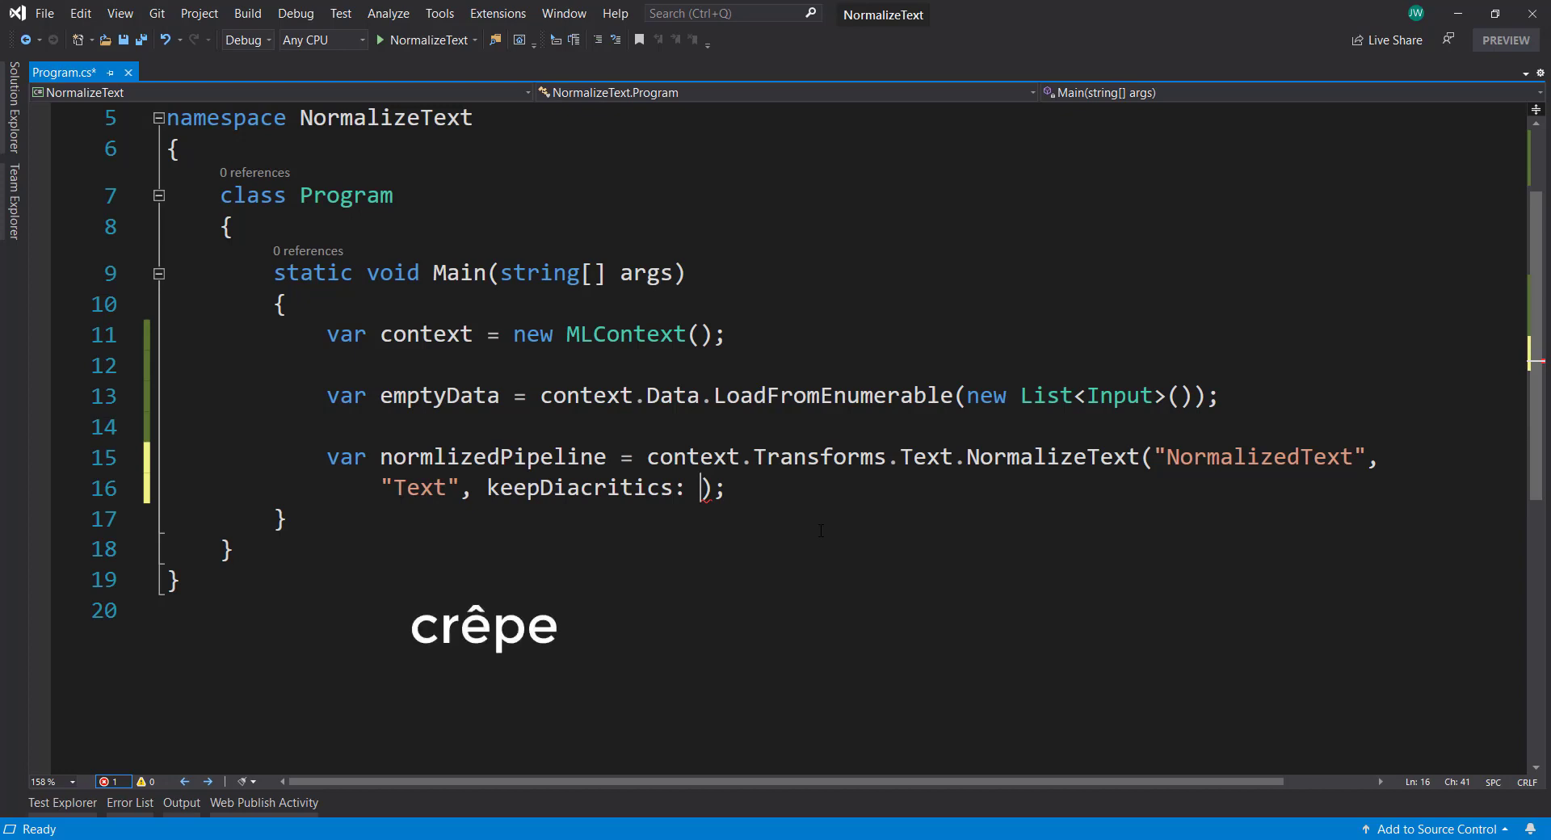
pyautogui.write('false')
pyautogui.press('Escape')
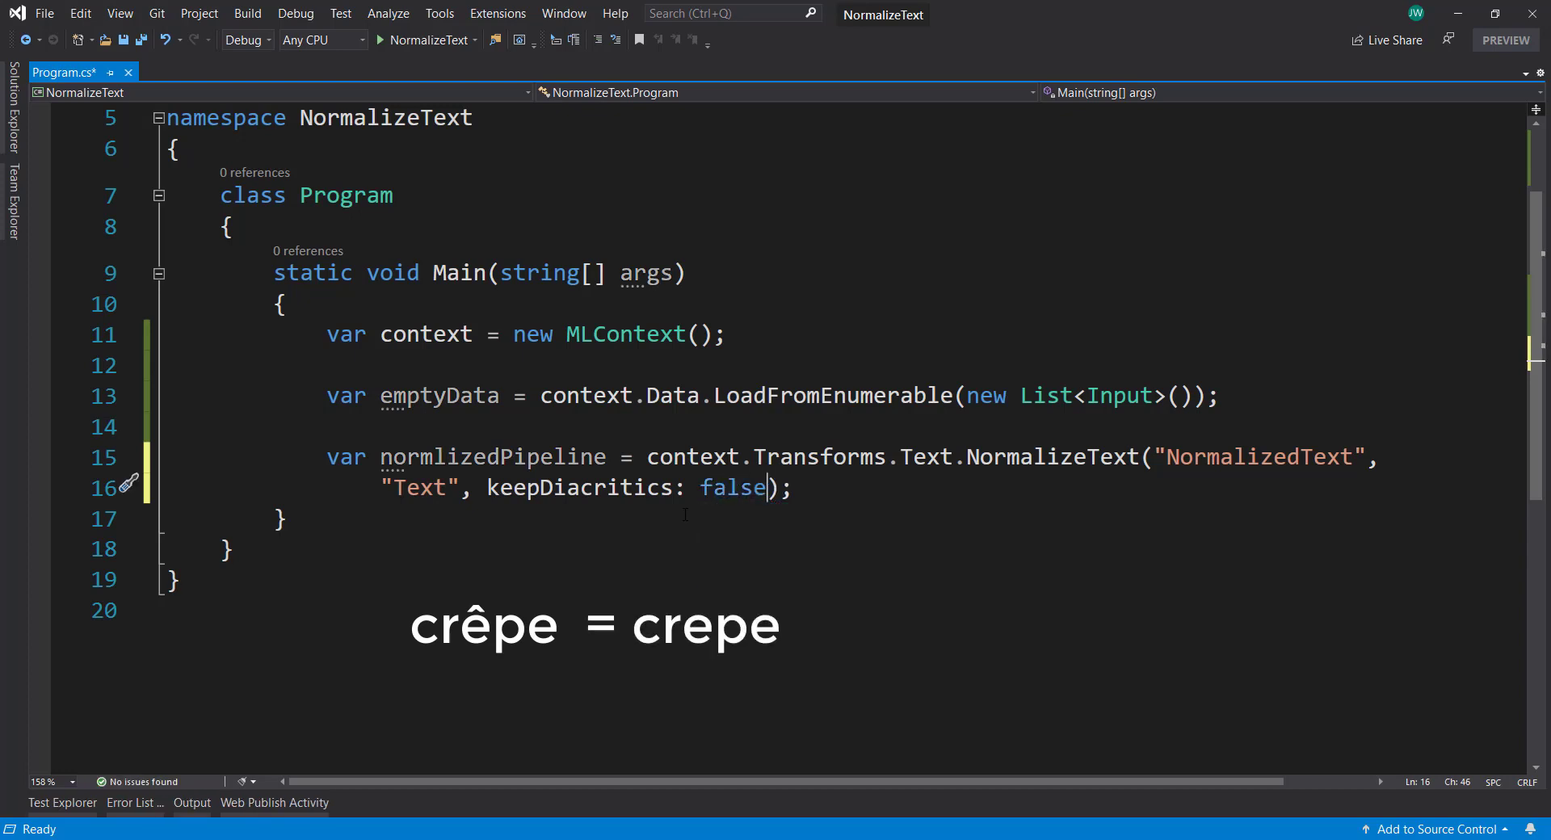
pyautogui.press('BackSpace')
pyautogui.press('BackSpace')
pyautogui.press('BackSpace')
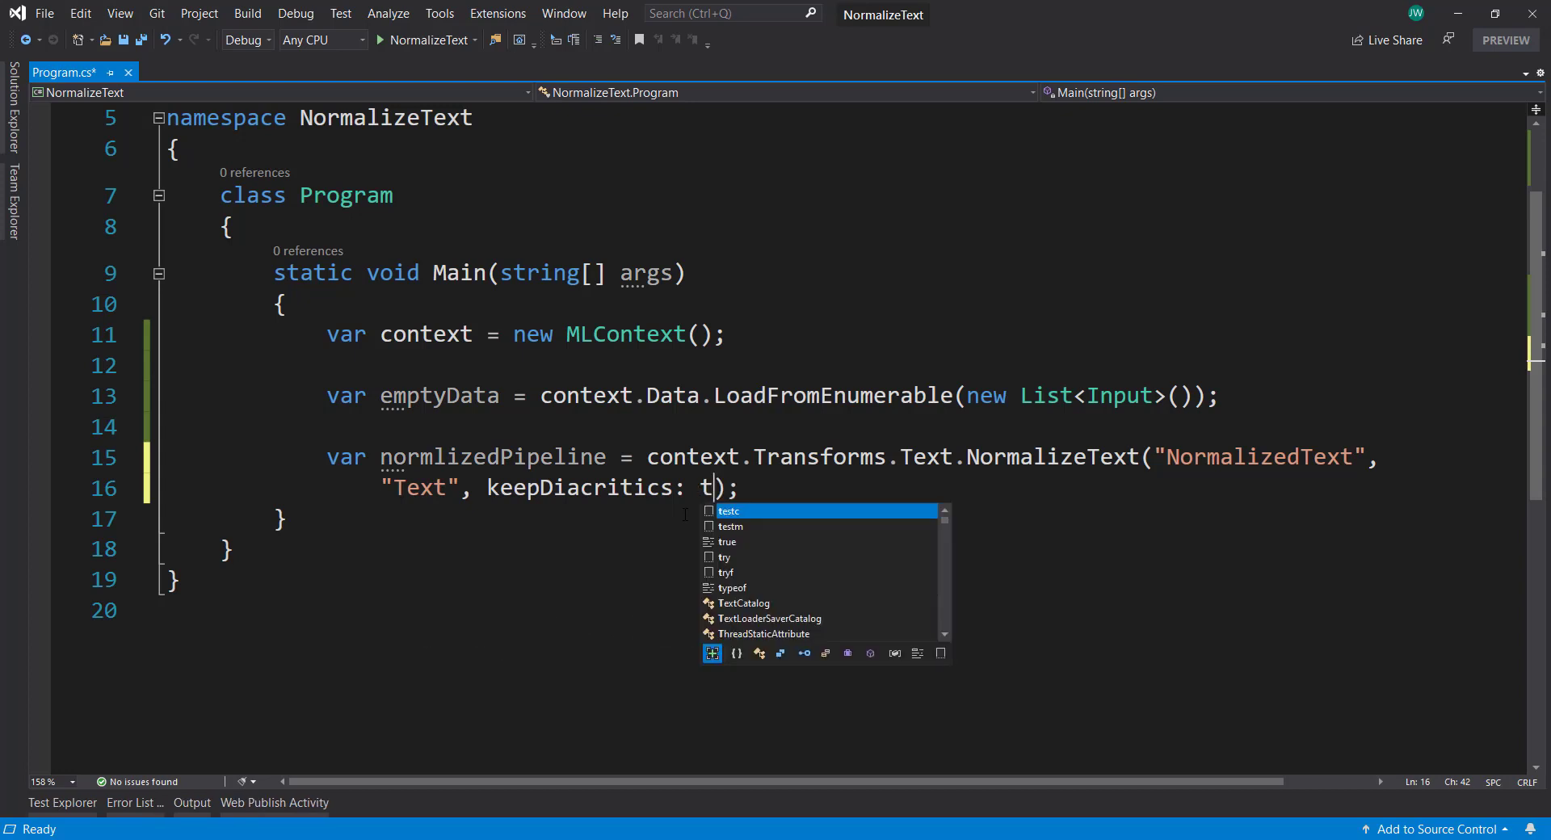
pyautogui.write('true, ')
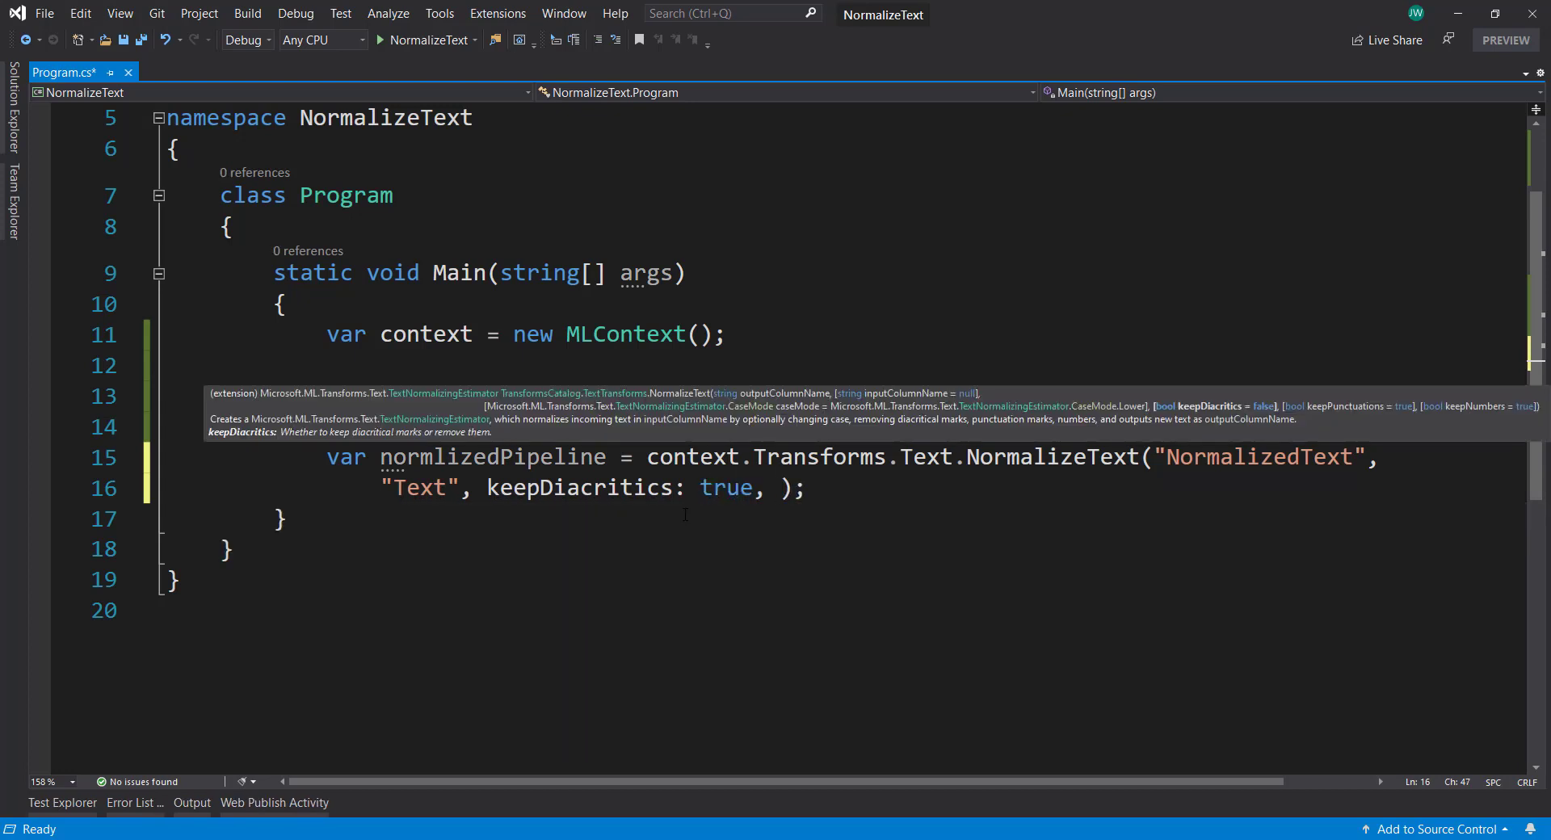
pyautogui.write('keep')
pyautogui.press('Down')
pyautogui.press('Tab')
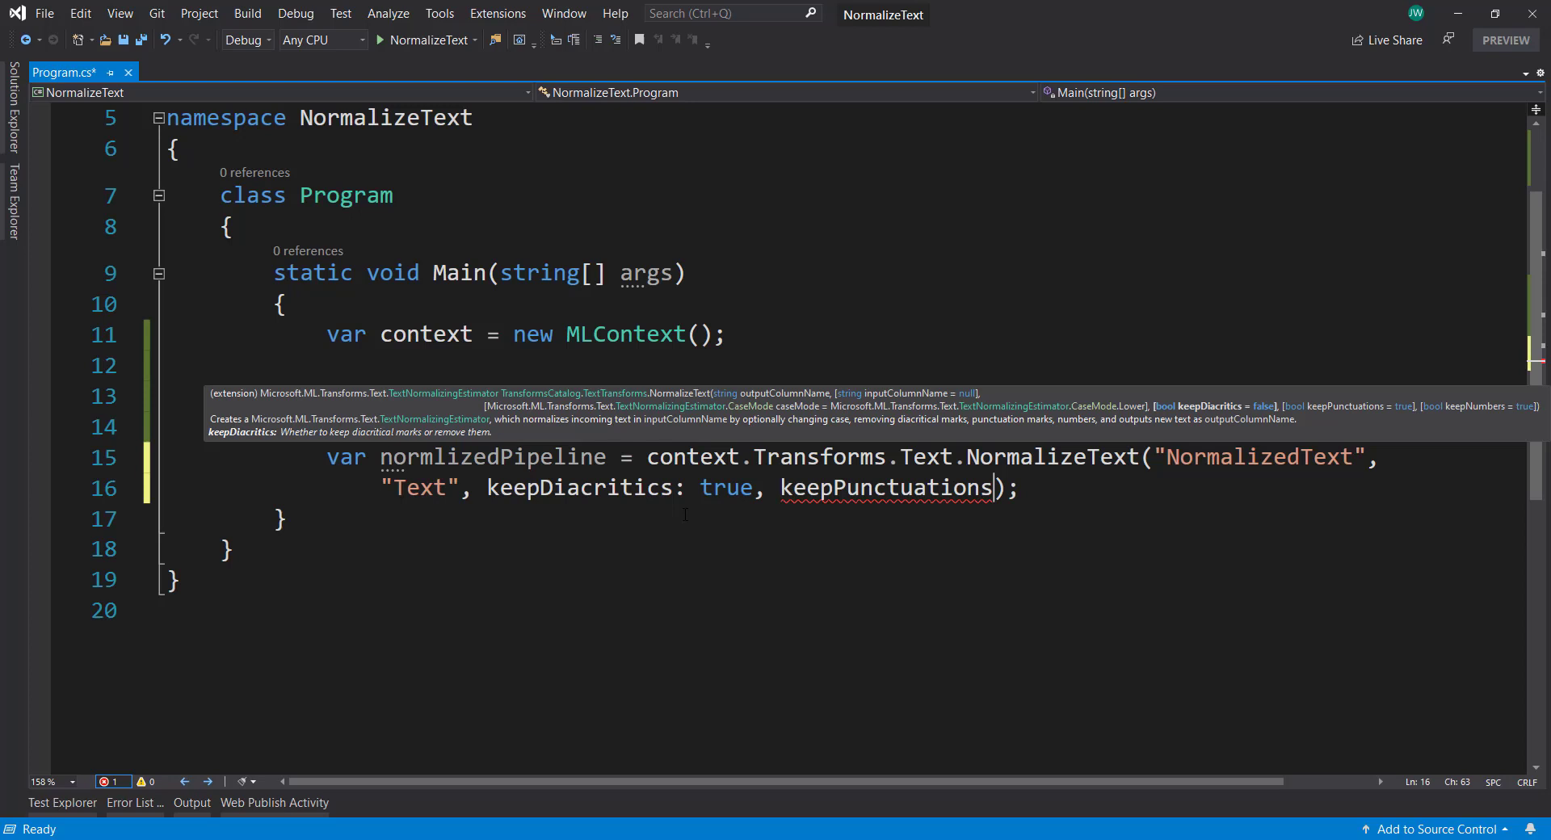
pyautogui.write(':')
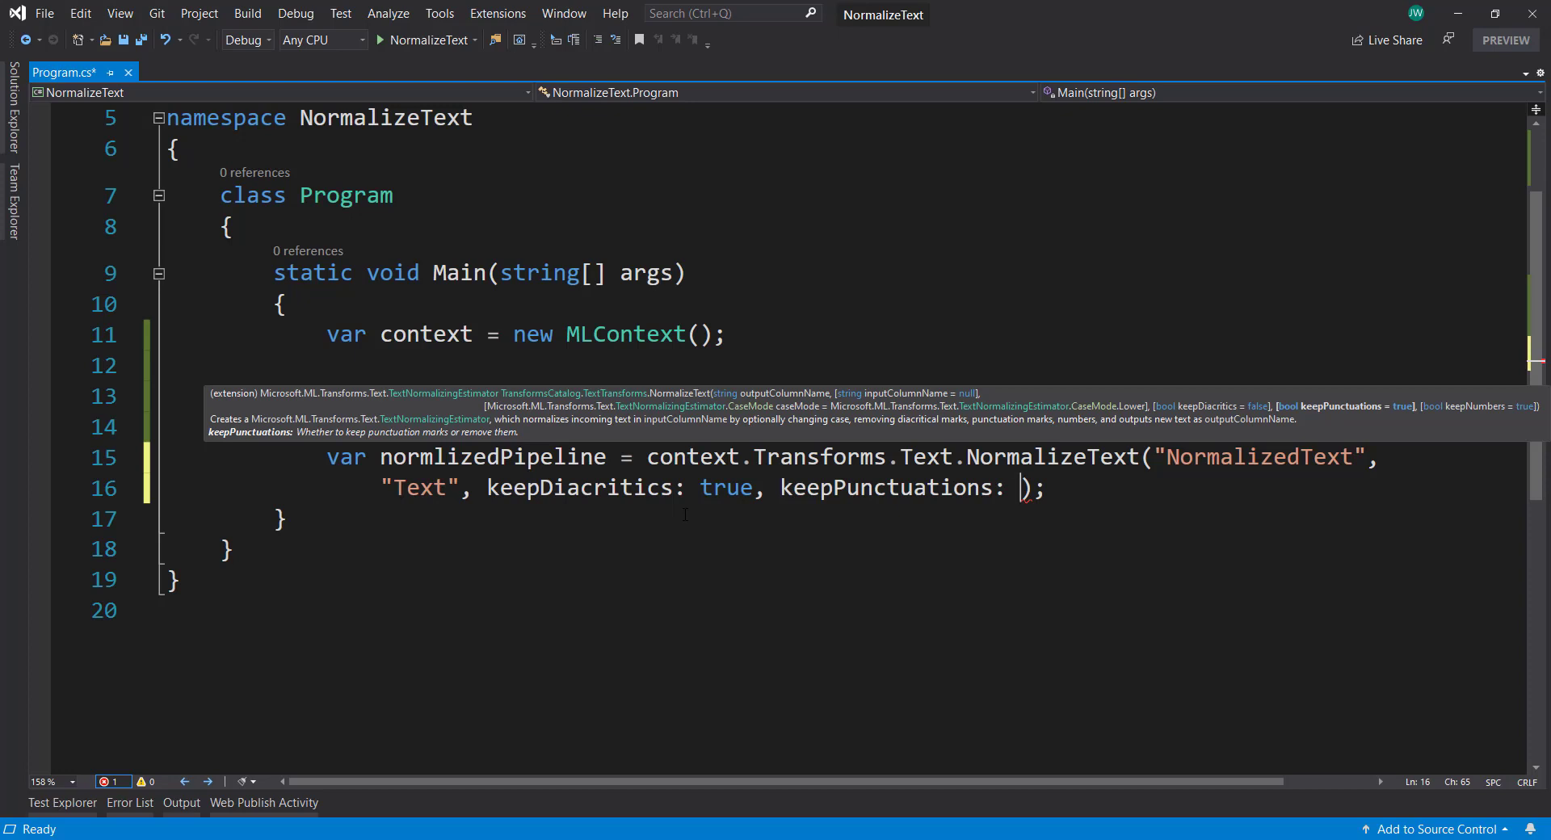
pyautogui.write('false')
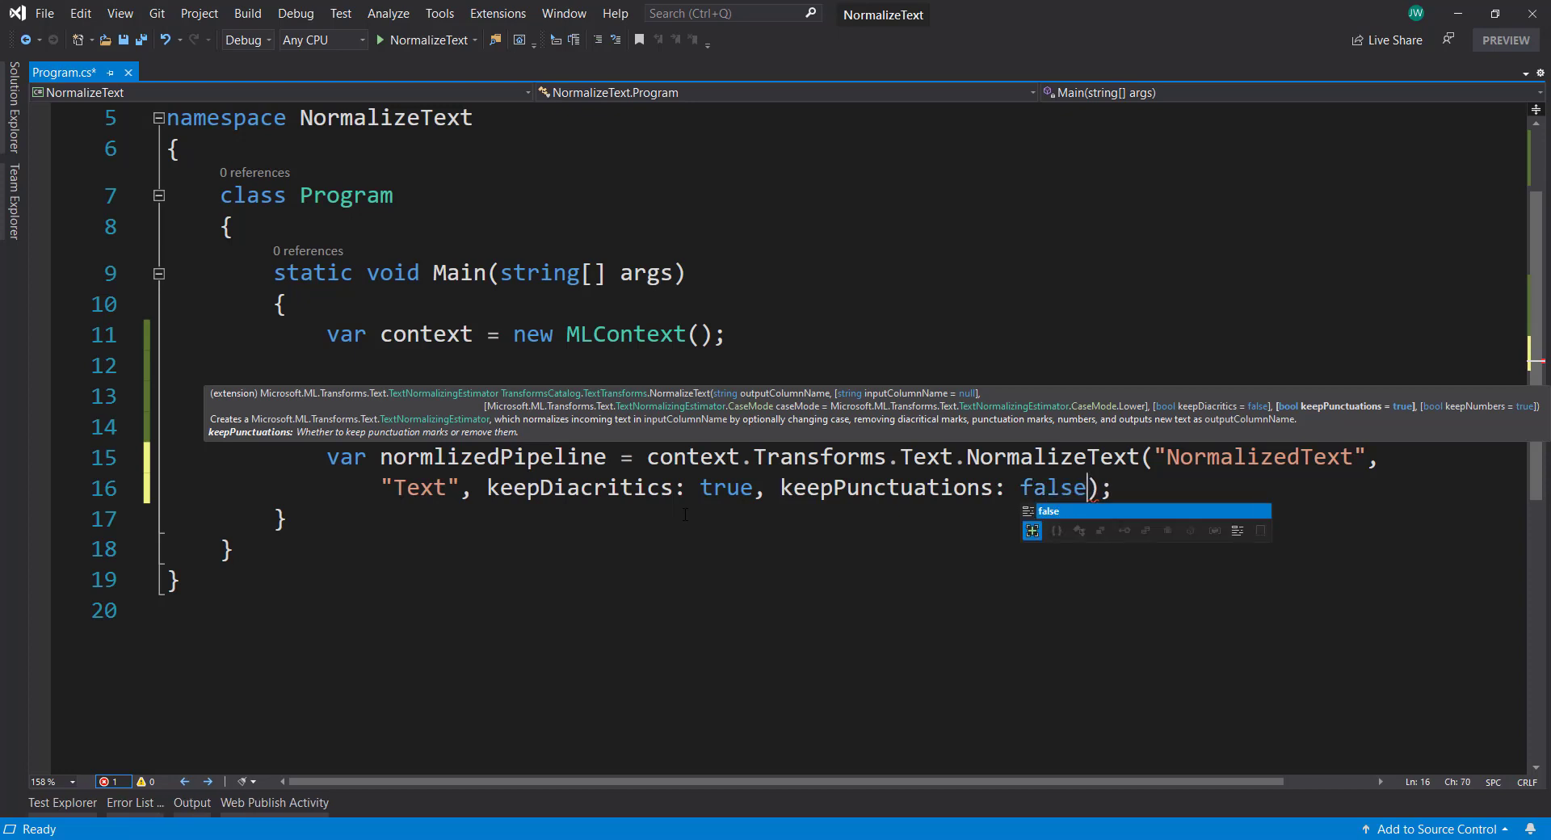
pyautogui.write(', ke')
# Set keepPunctuations: false and keepNumbers: false, save, and start a new line
pyautogui.press('Tab')
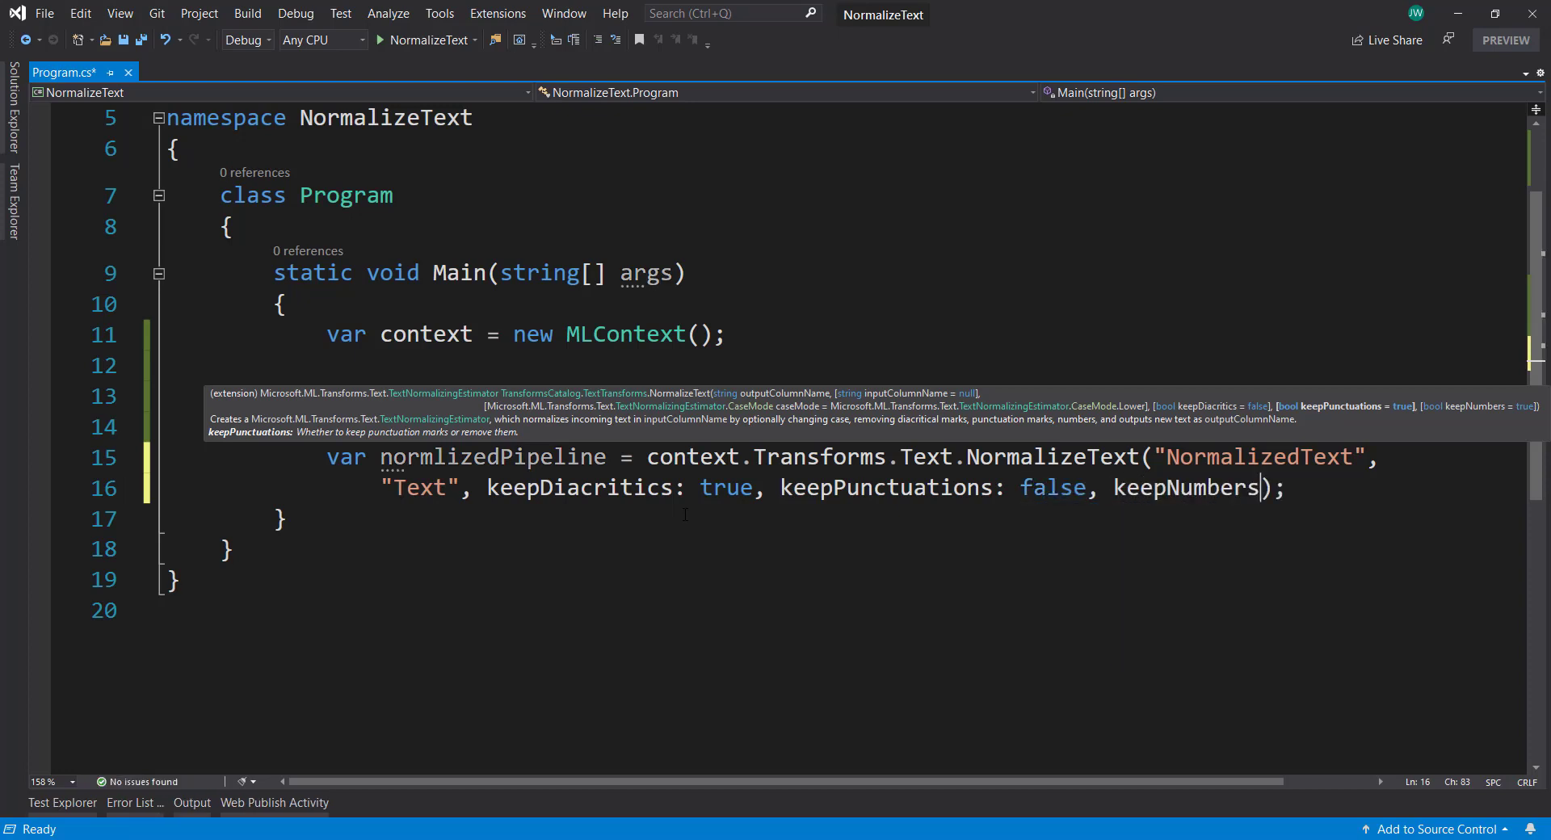
pyautogui.write(': ')
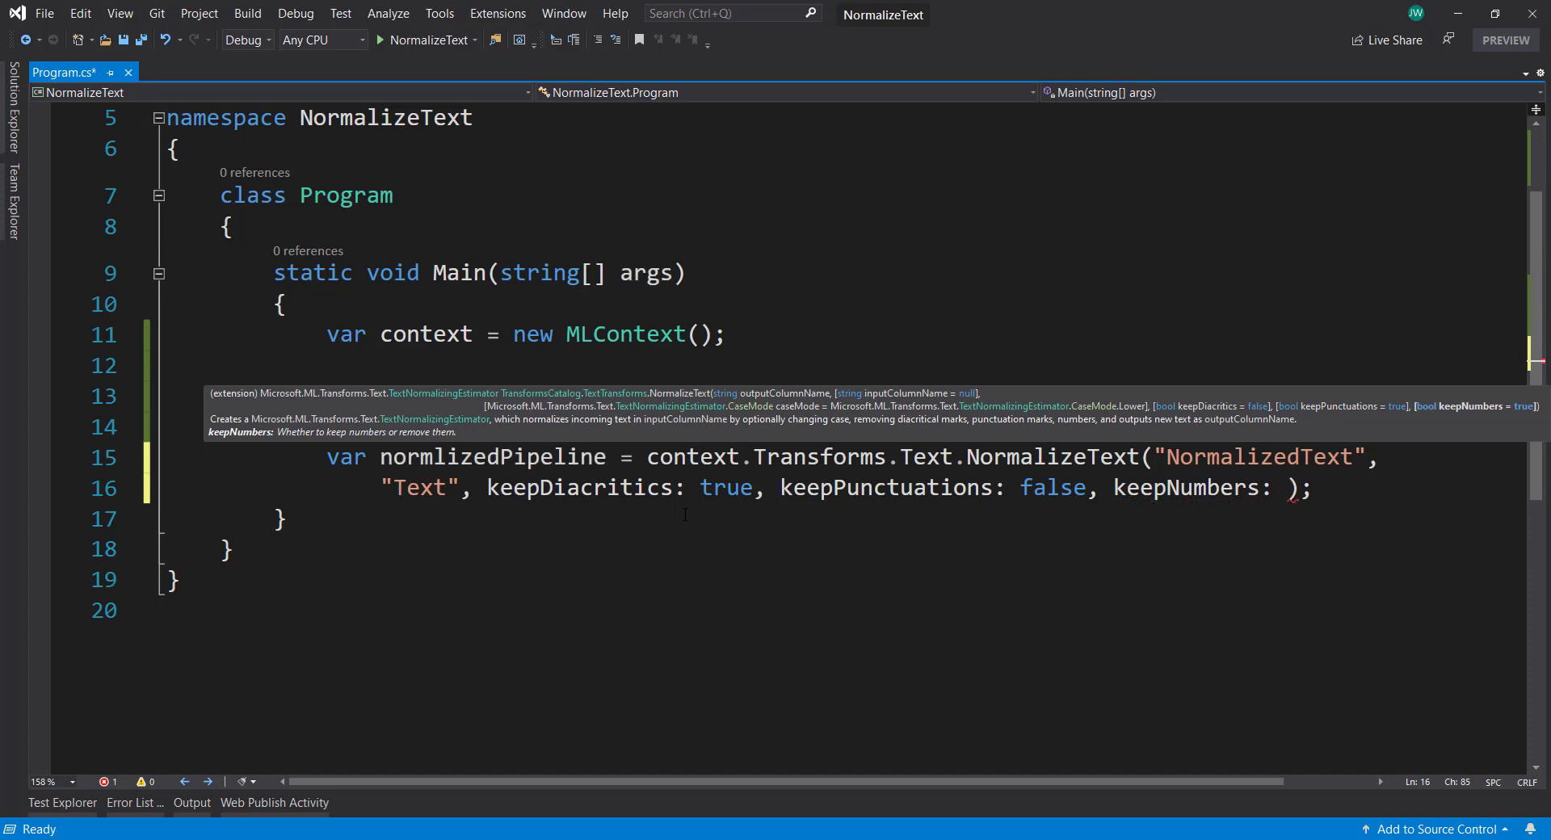
pyautogui.write('false')
pyautogui.press('Escape')
pyautogui.hotkey('ctrl', 's')
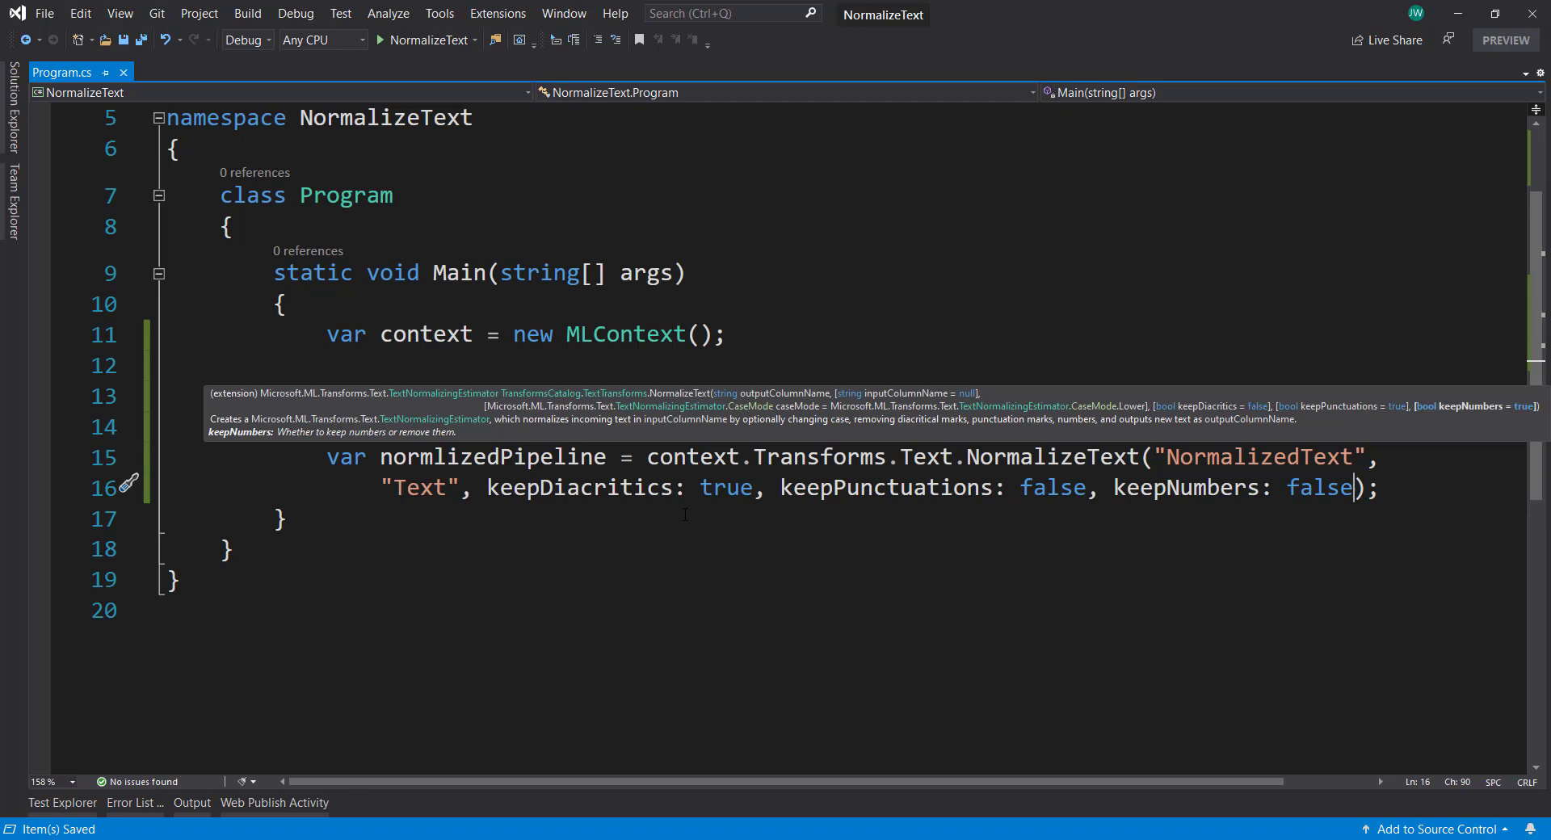
pyautogui.press('End')
pyautogui.press('Return')
pyautogui.press('Return')
pyautogui.write('var ')
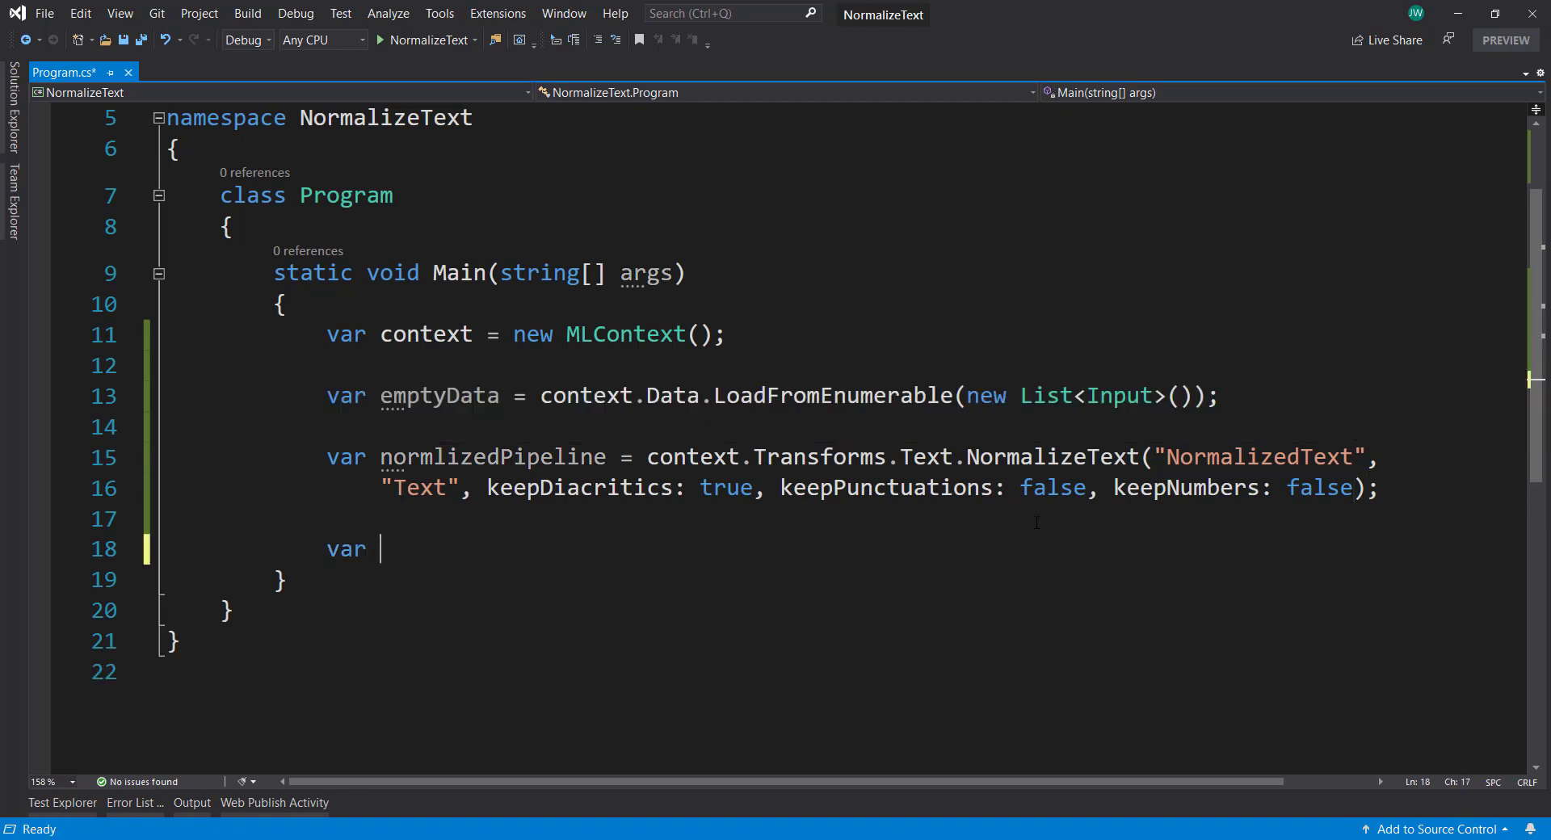
pyautogui.write('normalizeTran')
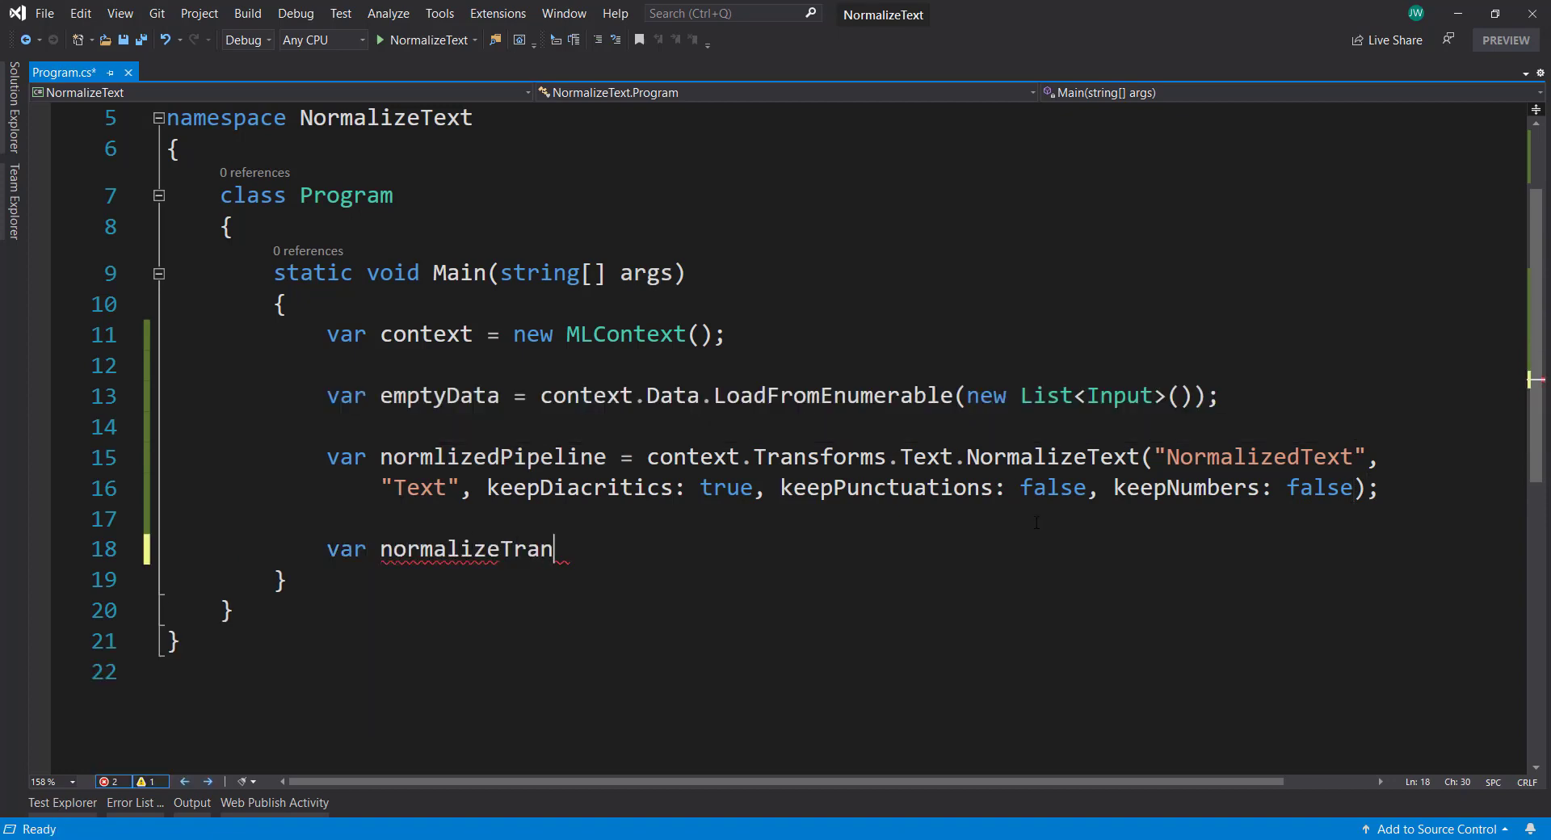
pyautogui.write('former = nor')
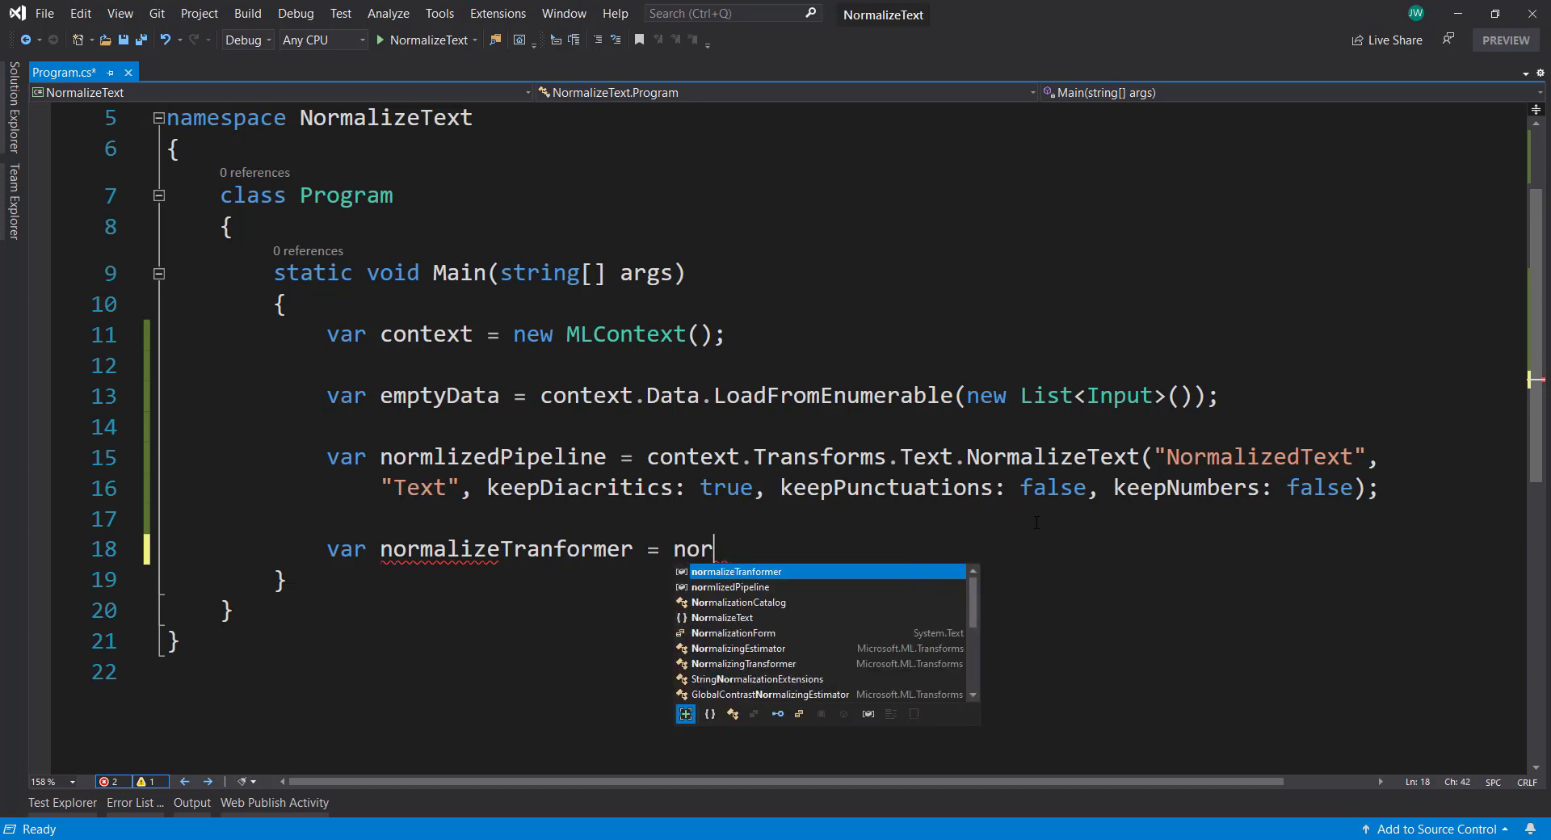
# Add var normalizeTranformer = normlizedPipeline.Fit(emptyData);
pyautogui.press('Down')
pyautogui.press('Tab')
pyautogui.write('.')
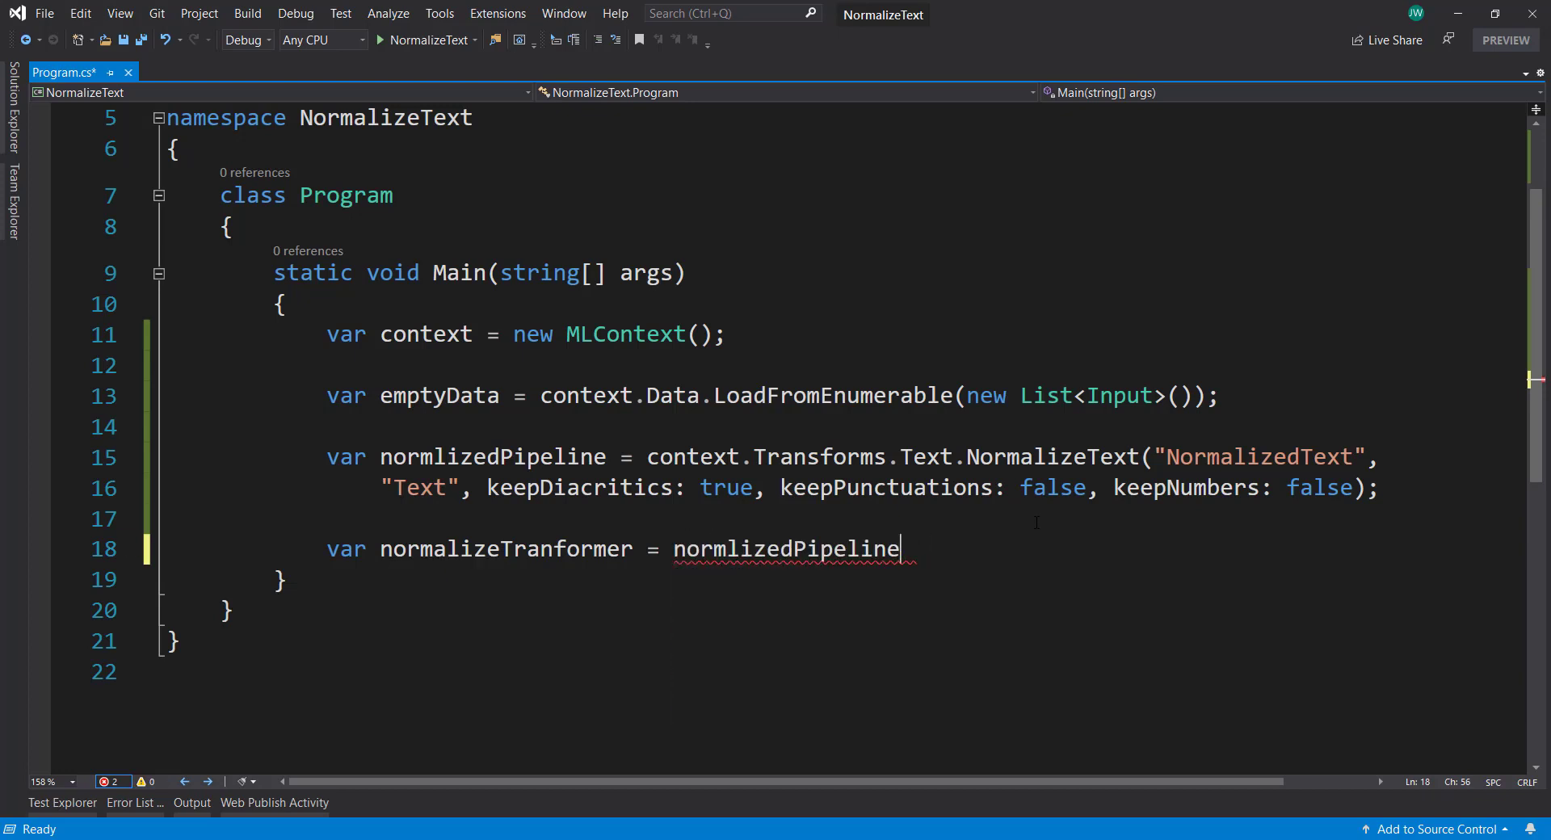
pyautogui.write('fit(em')
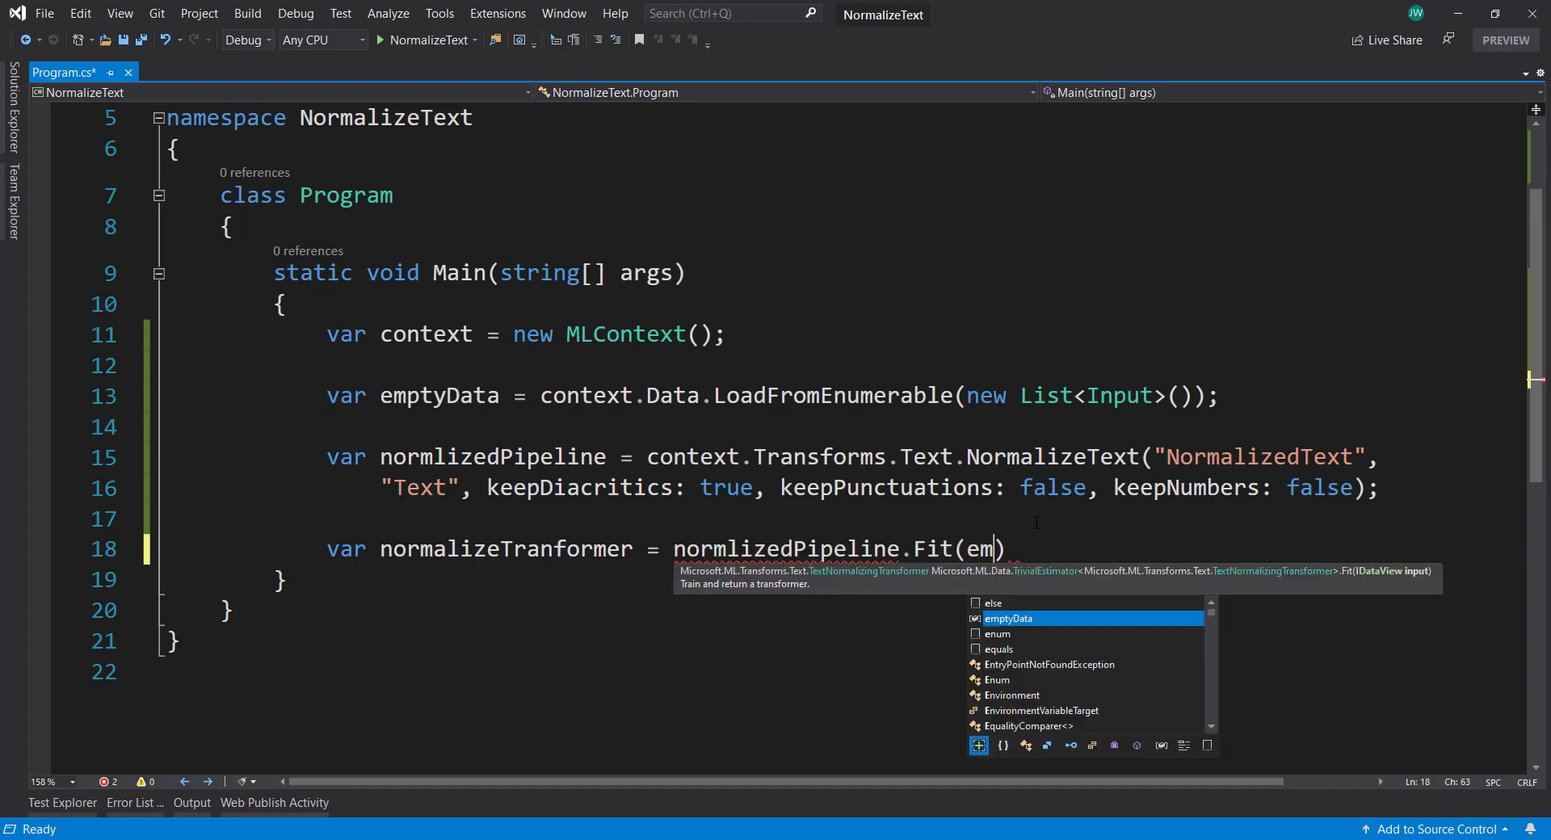
pyautogui.write('p')
pyautogui.press('Tab')
pyautogui.write(');')
pyautogui.press('Return')
pyautogui.press('Return')
pyautogui.write('v')
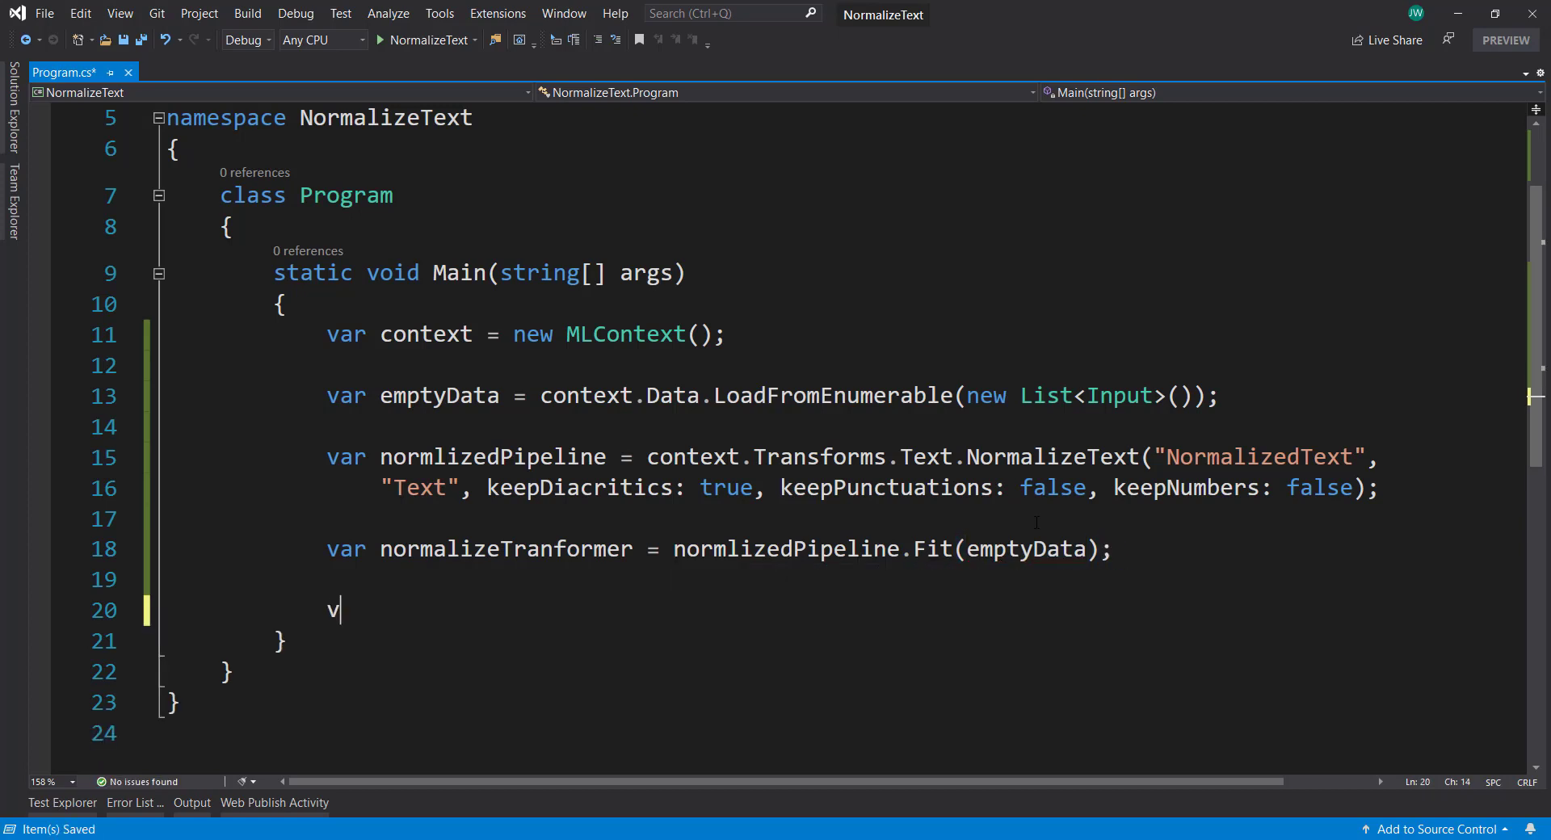
pyautogui.write('ar predictionEngin')
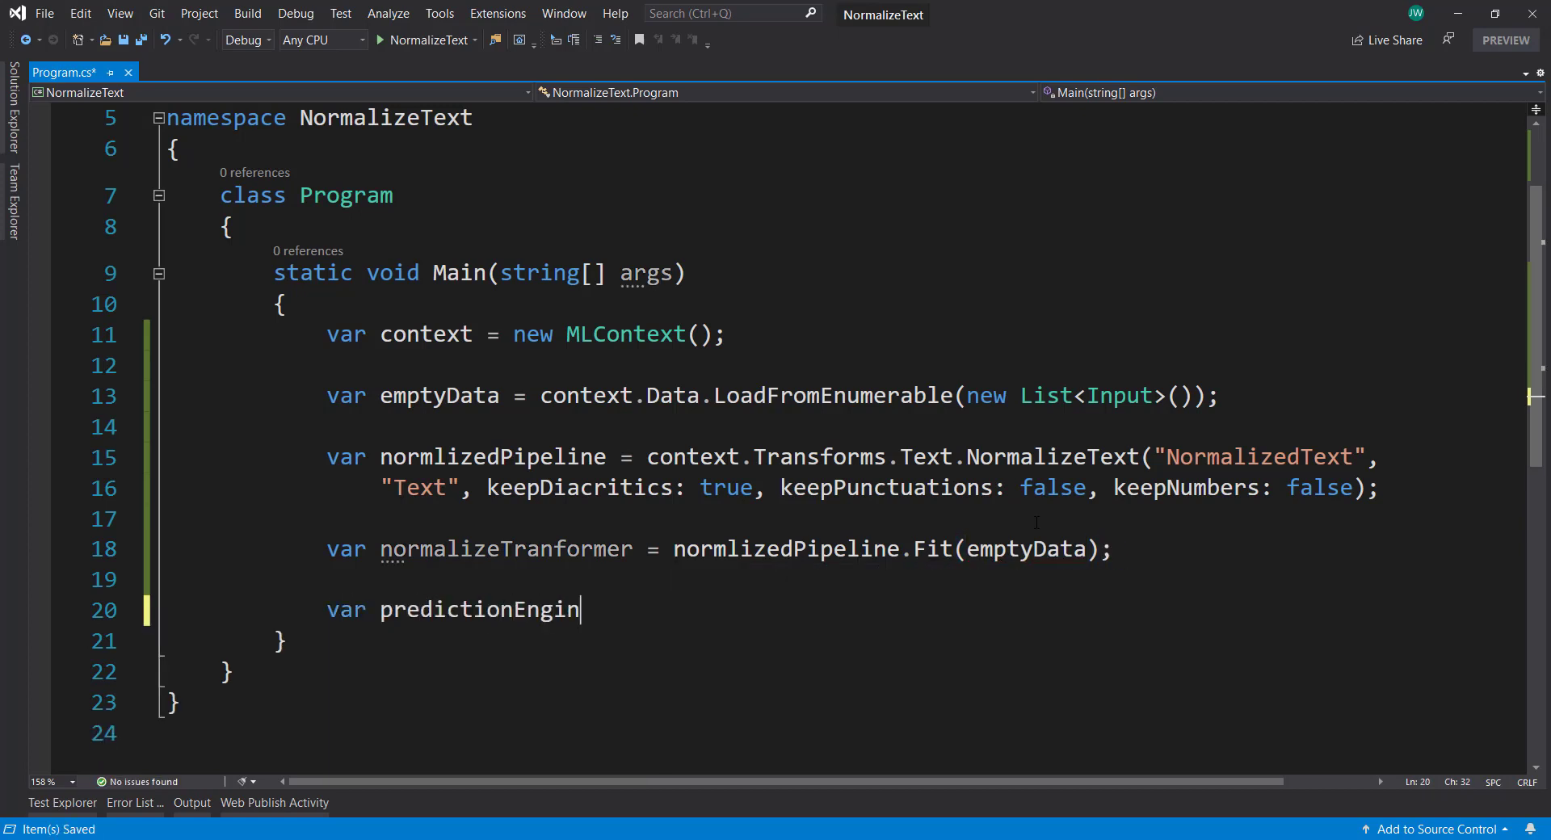
pyautogui.write('e = context.mo')
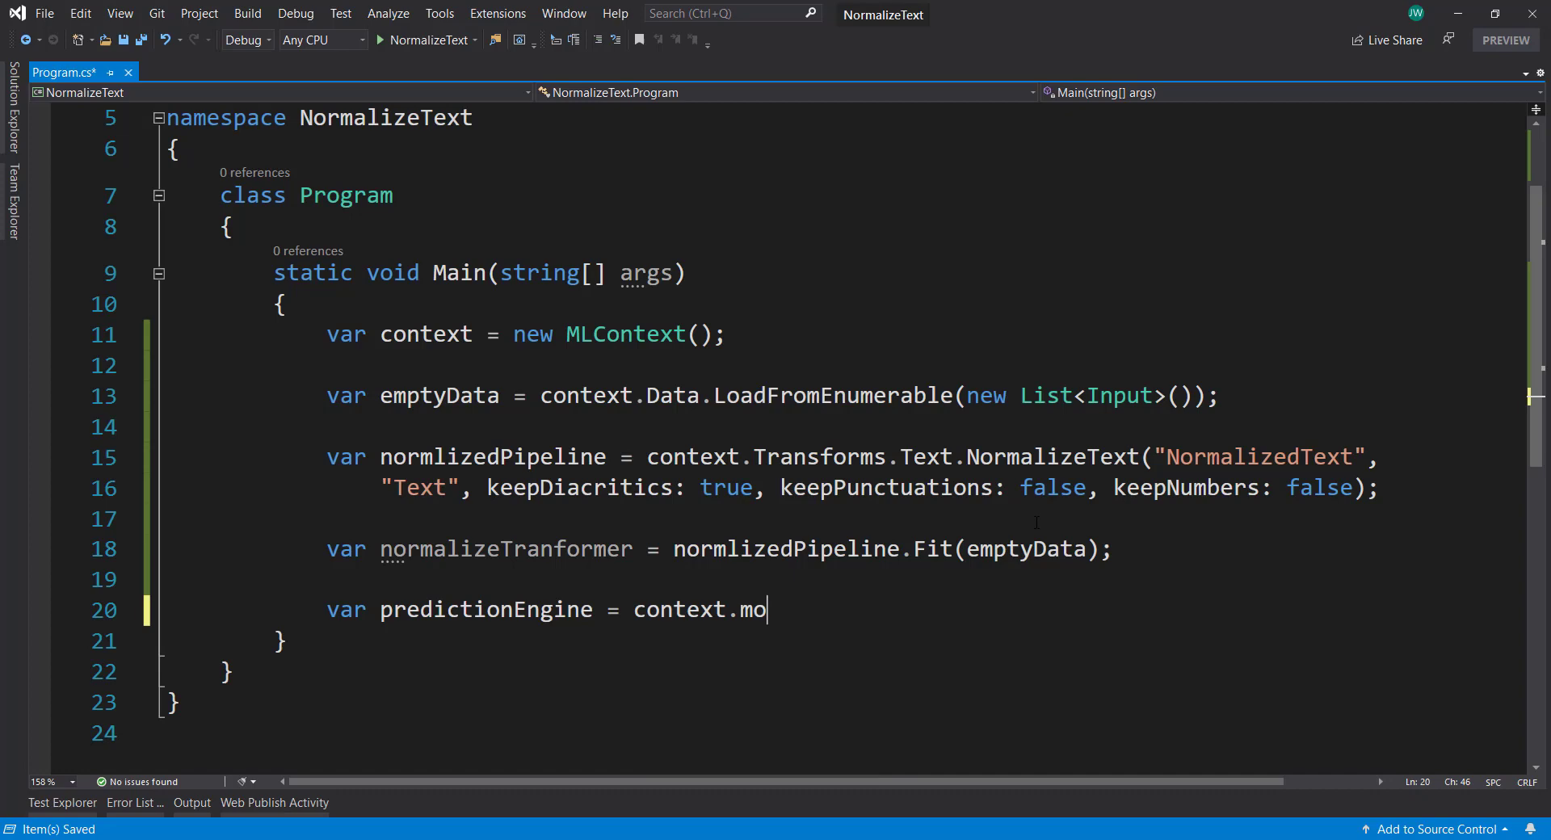
pyautogui.write('del.c')
# Add var predictionEngine = context.Model.CreatePredictionEngine<Input, Output>(normalizeTranformer);
pyautogui.press('Tab')
pyautogui.write('<')
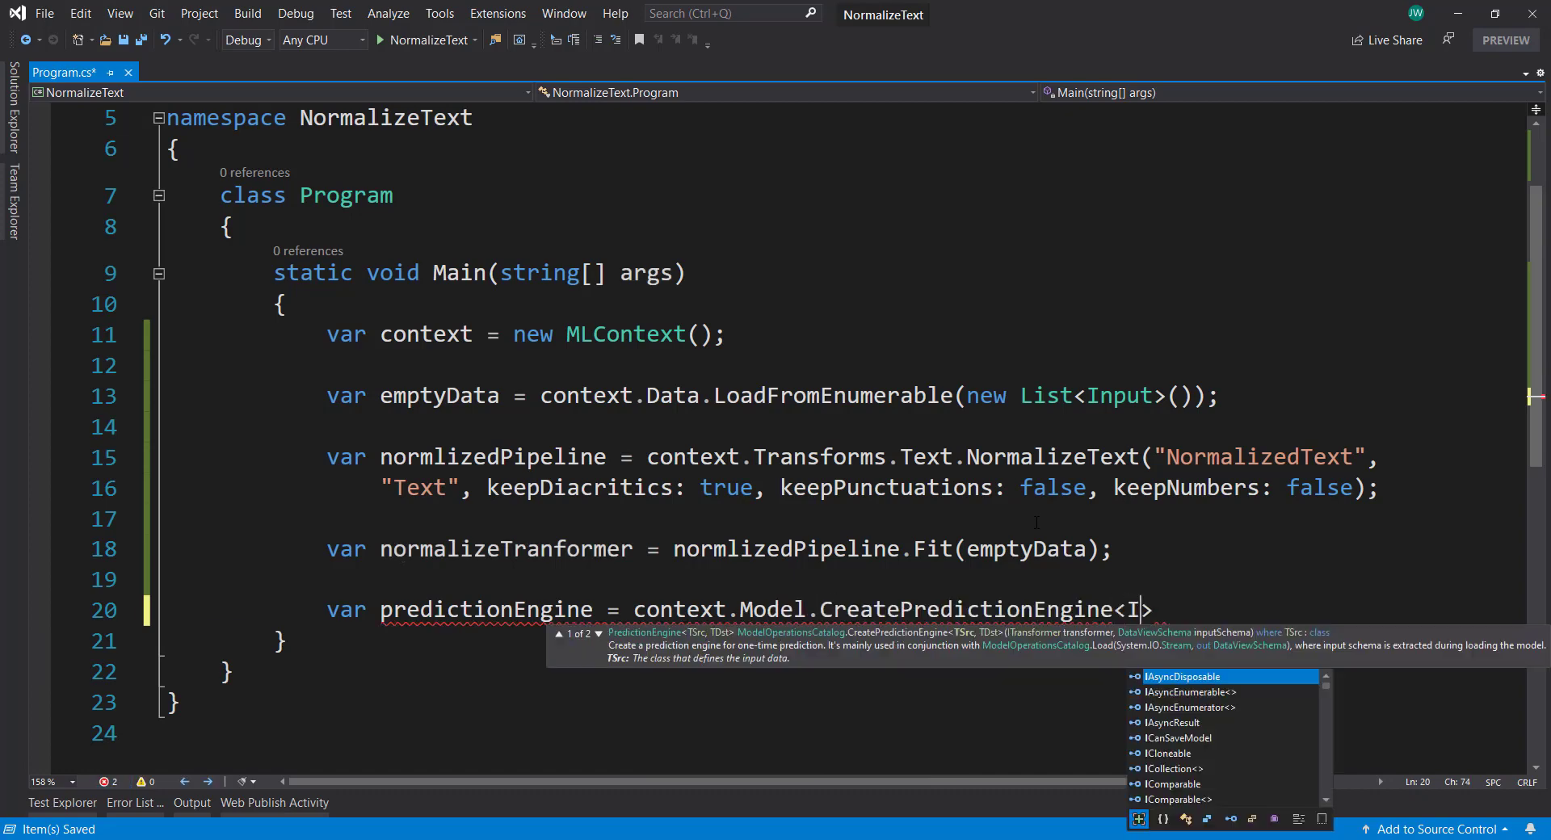
pyautogui.write('Inpt')
pyautogui.press('BackSpace')
pyautogui.write('ut, Ou')
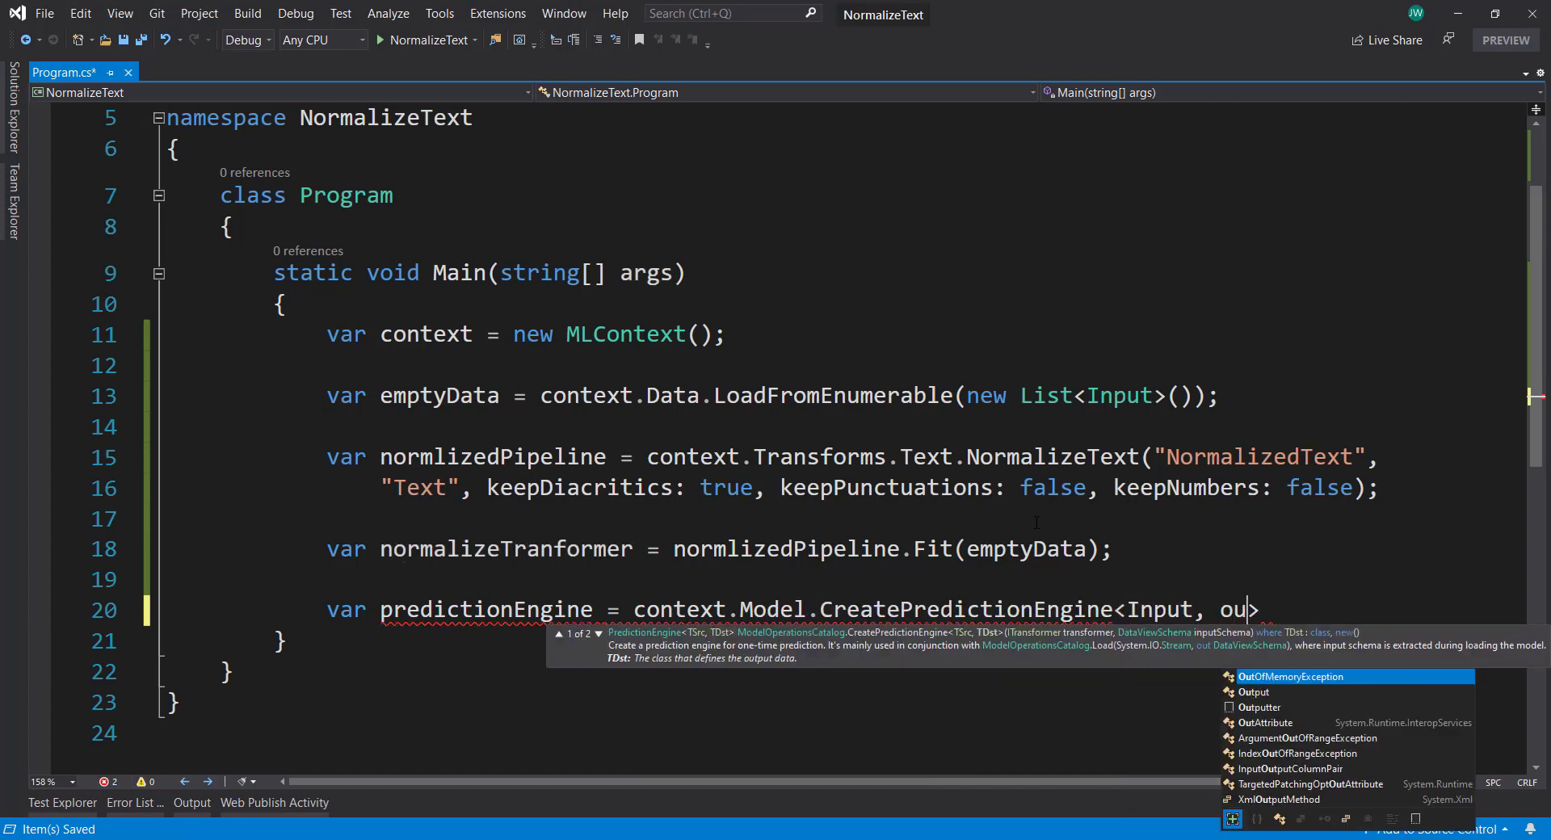
pyautogui.press('Tab')
pyautogui.hotkey('ctrl', 'BackSpace')
pyautogui.write('Outpu')
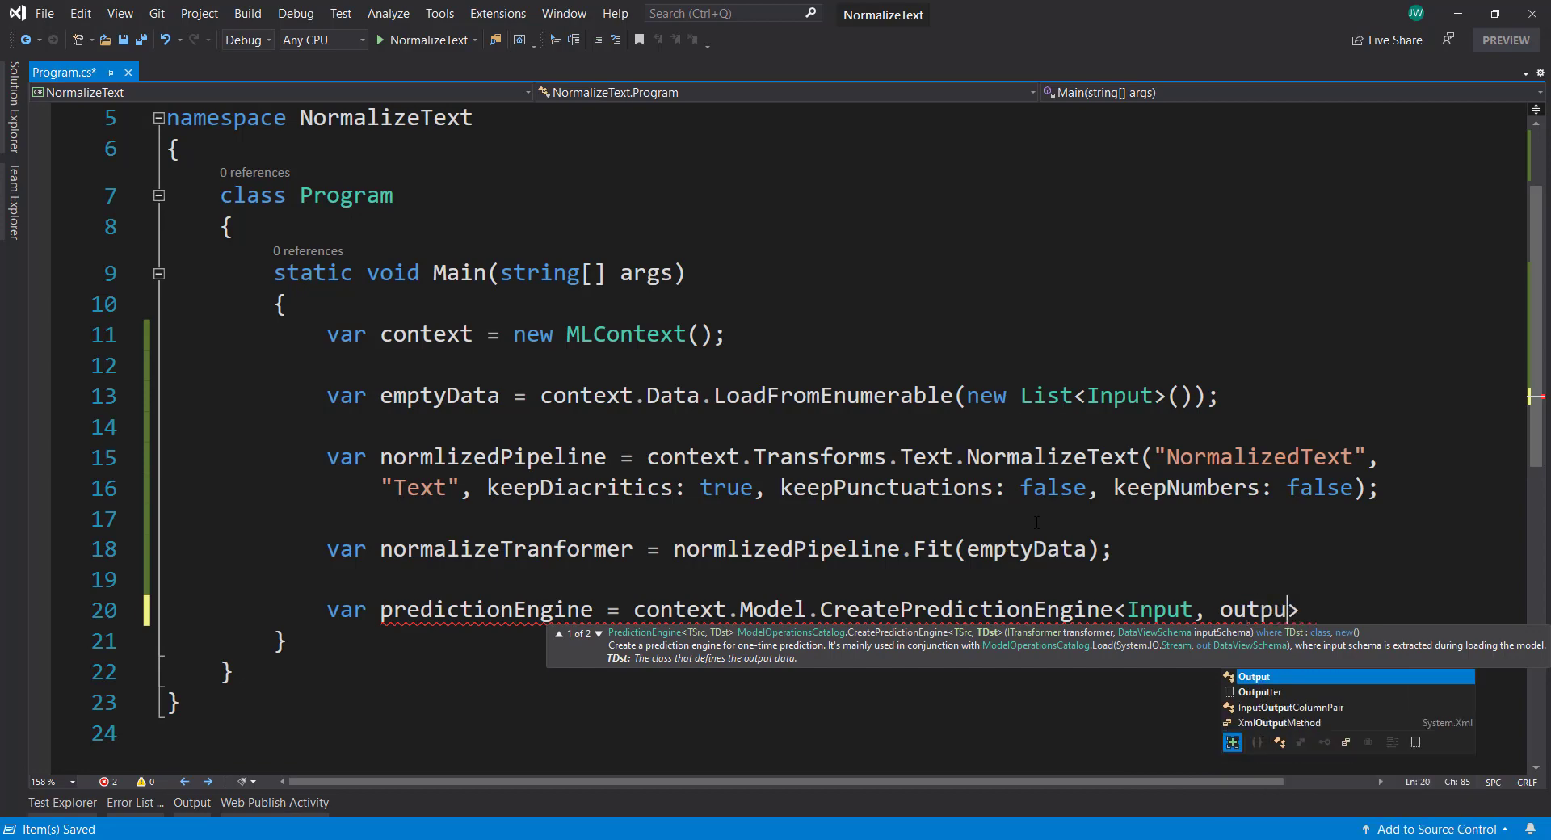
pyautogui.press('Tab')
pyautogui.write('>(nor')
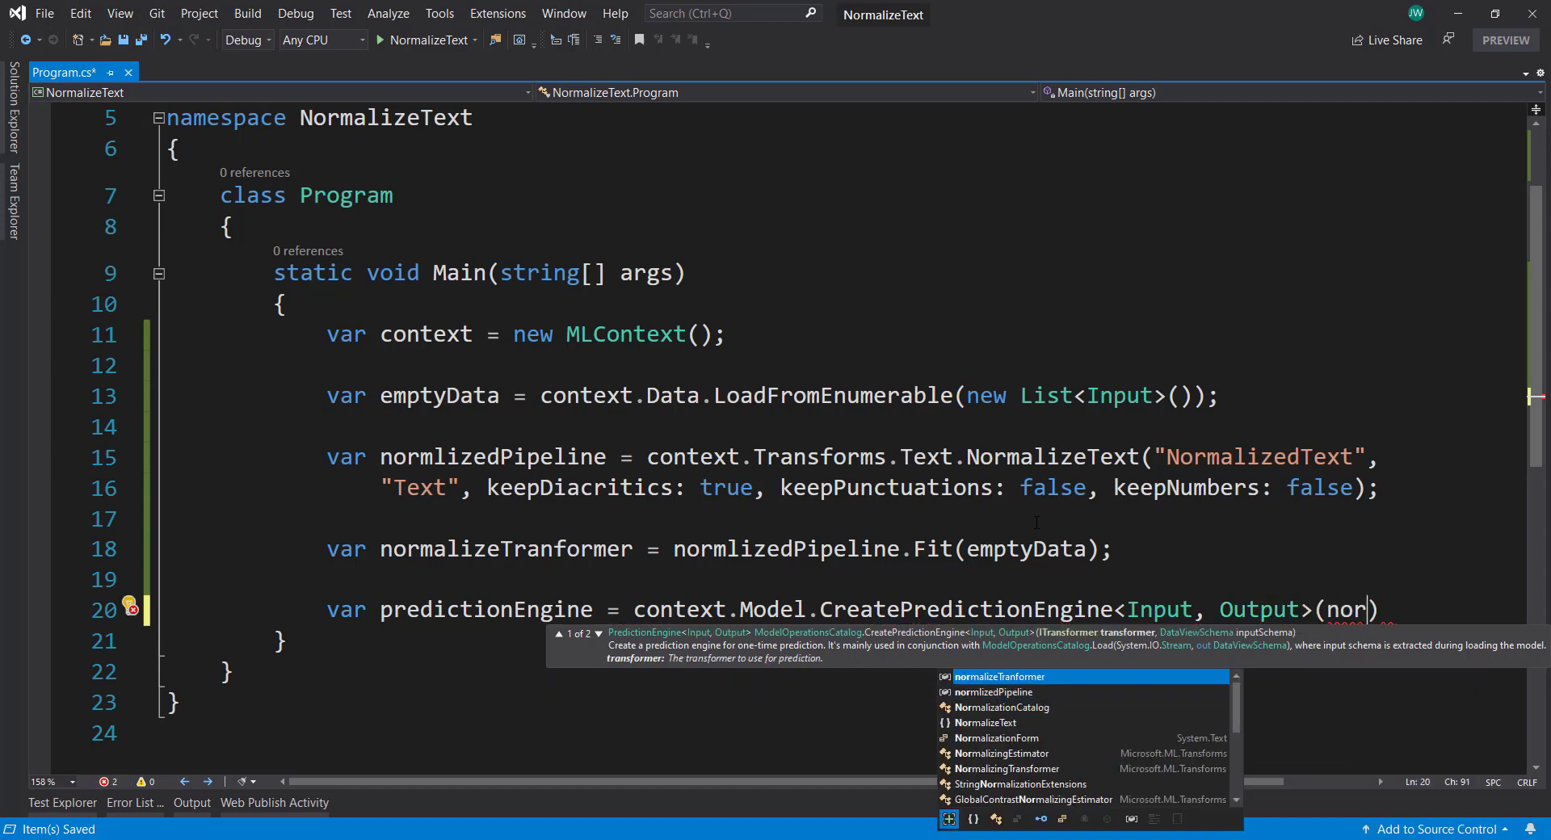
pyautogui.press('Tab')
pyautogui.write(');')
pyautogui.press('Return')
pyautogui.press('Return')
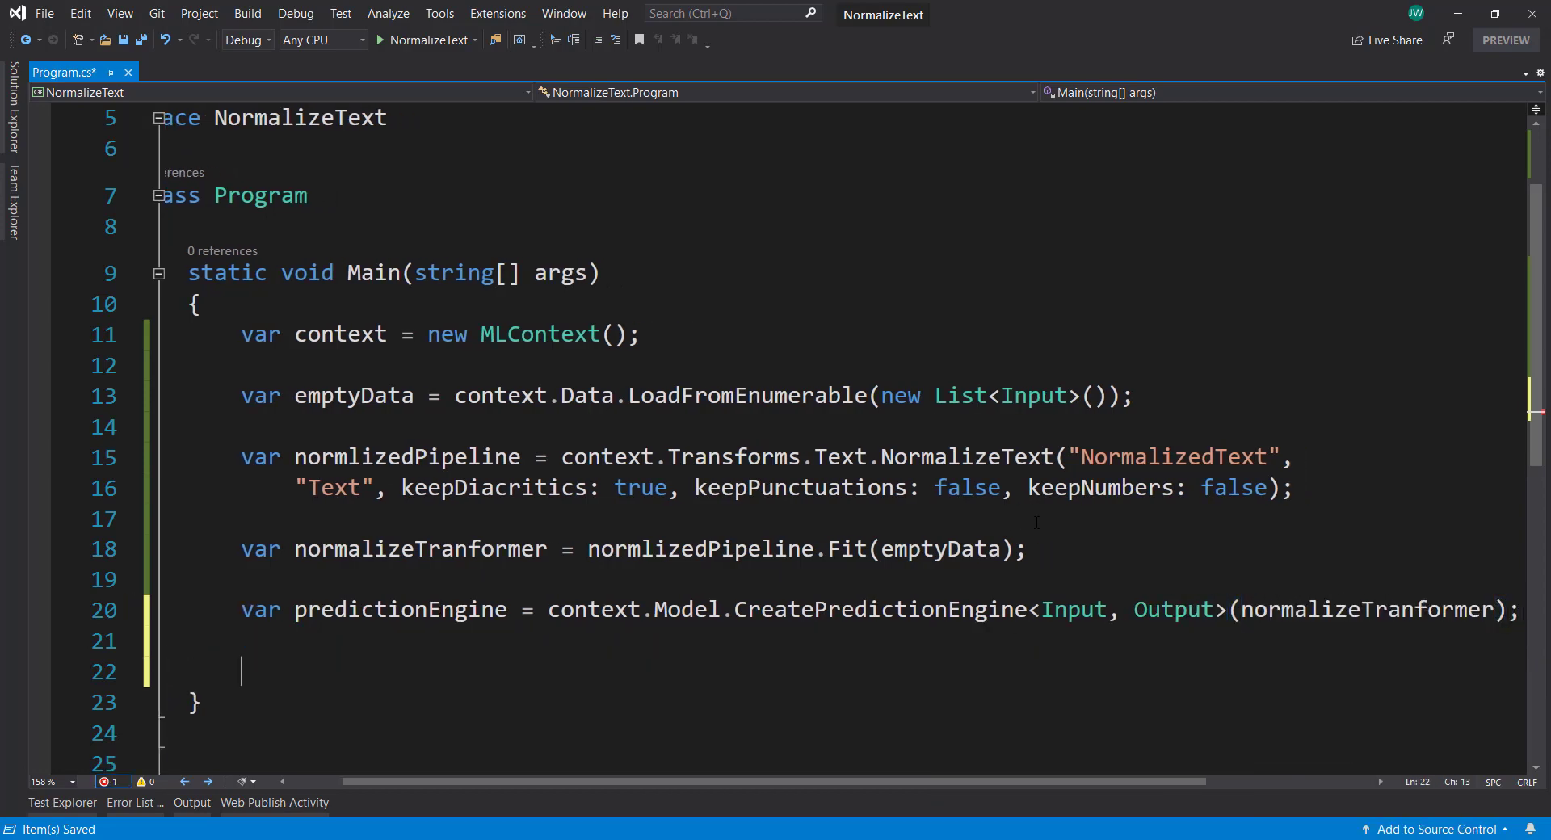
pyautogui.scroll(-2, 697, 541)
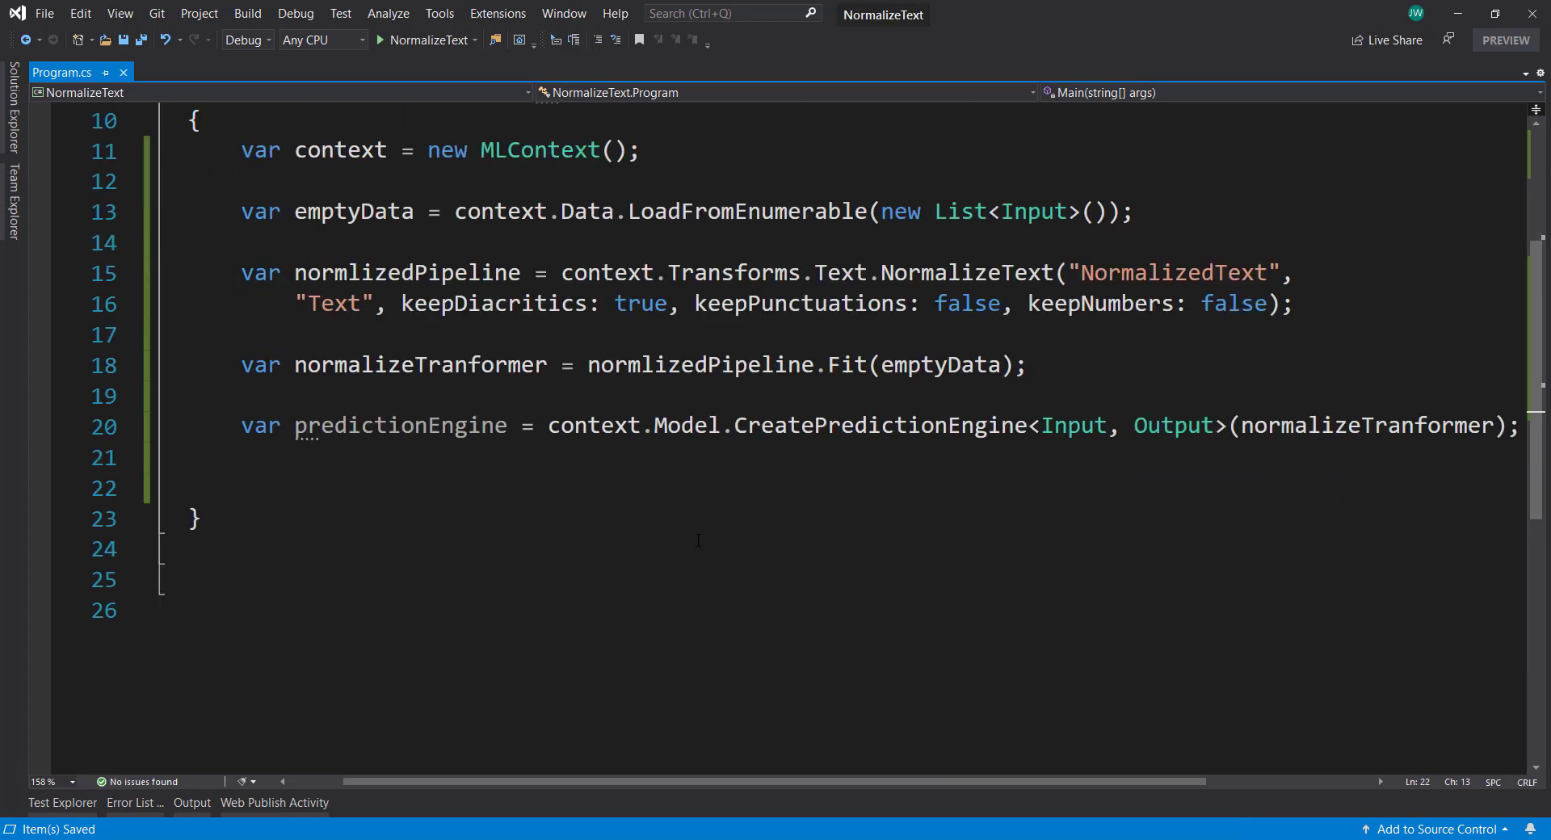
pyautogui.write('var text =')
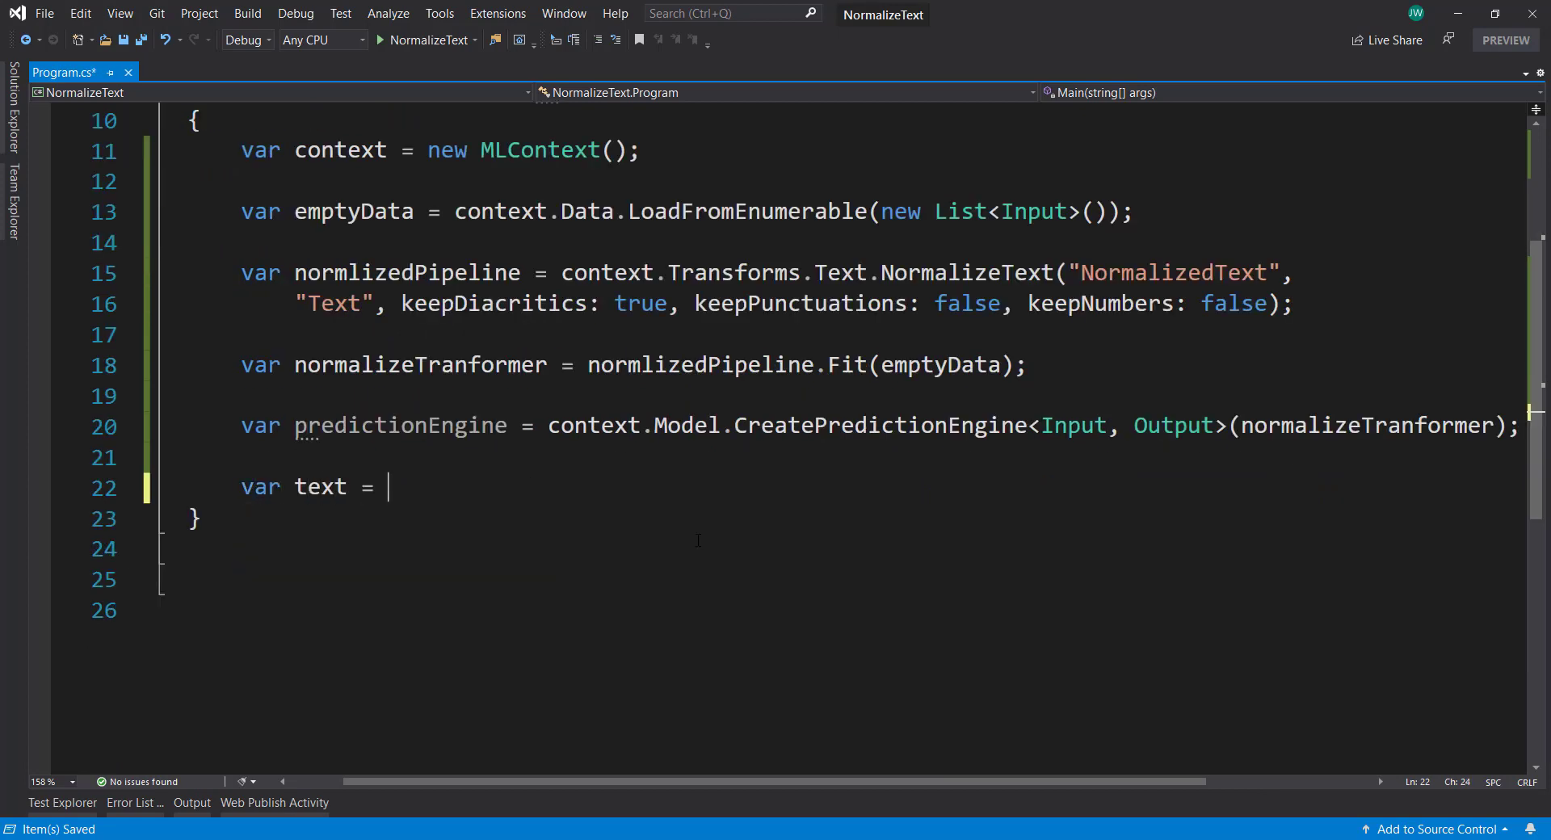
pyautogui.write('new In')
# Create var text = new Input with the crêpe-batter '5 minutes' sentence
pyautogui.press('Tab')
pyautogui.write('{ Text')
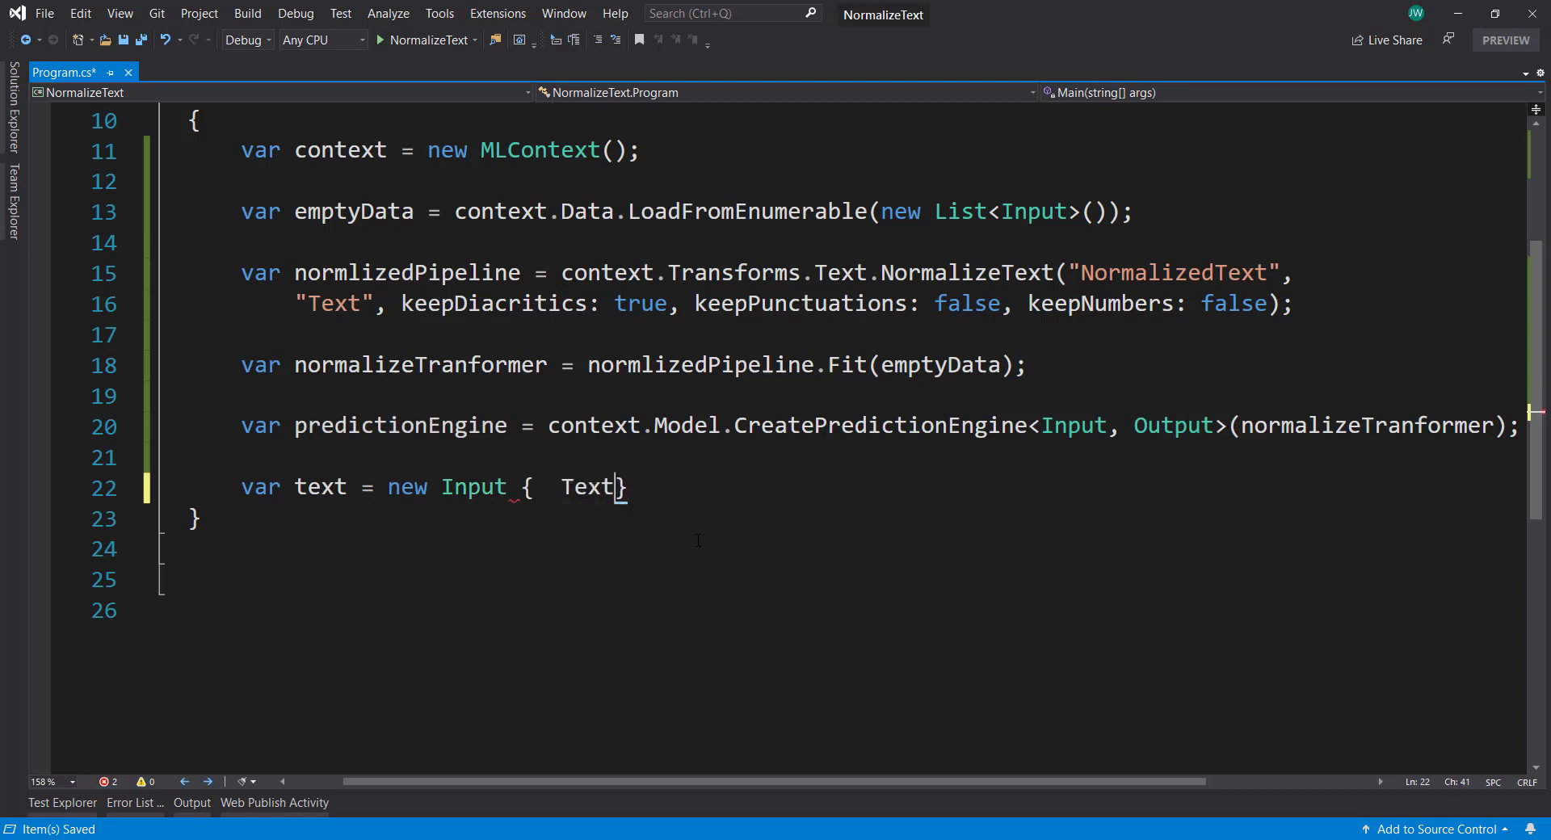
pyautogui.write(' = }')
pyautogui.press('Return')
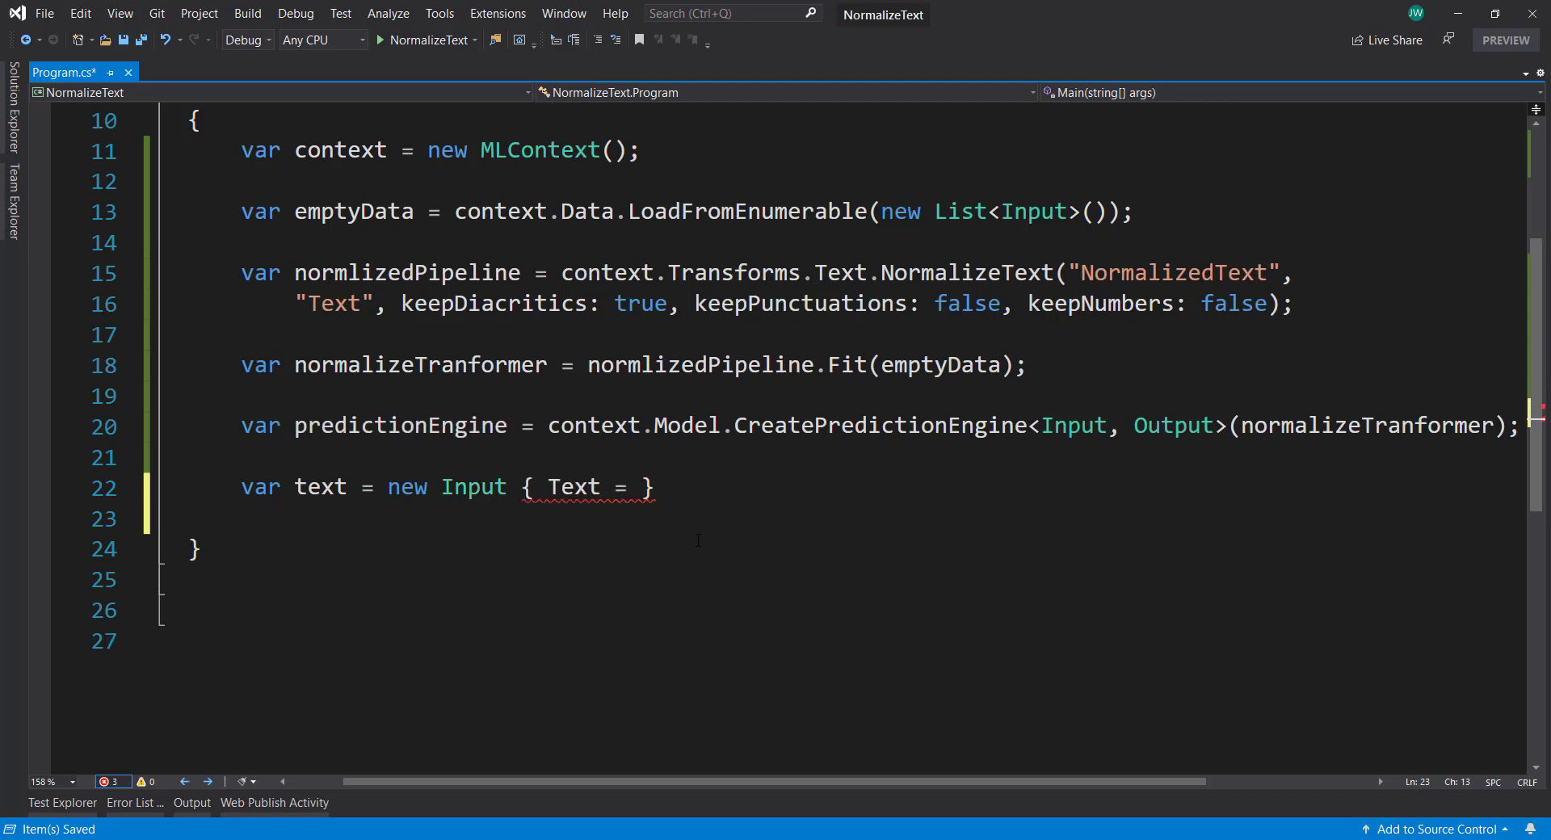
pyautogui.write('"')
pyautogui.press('End')
pyautogui.write(';')
pyautogui.press('Left')
pyautogui.press('Left')
pyautogui.press('Left')
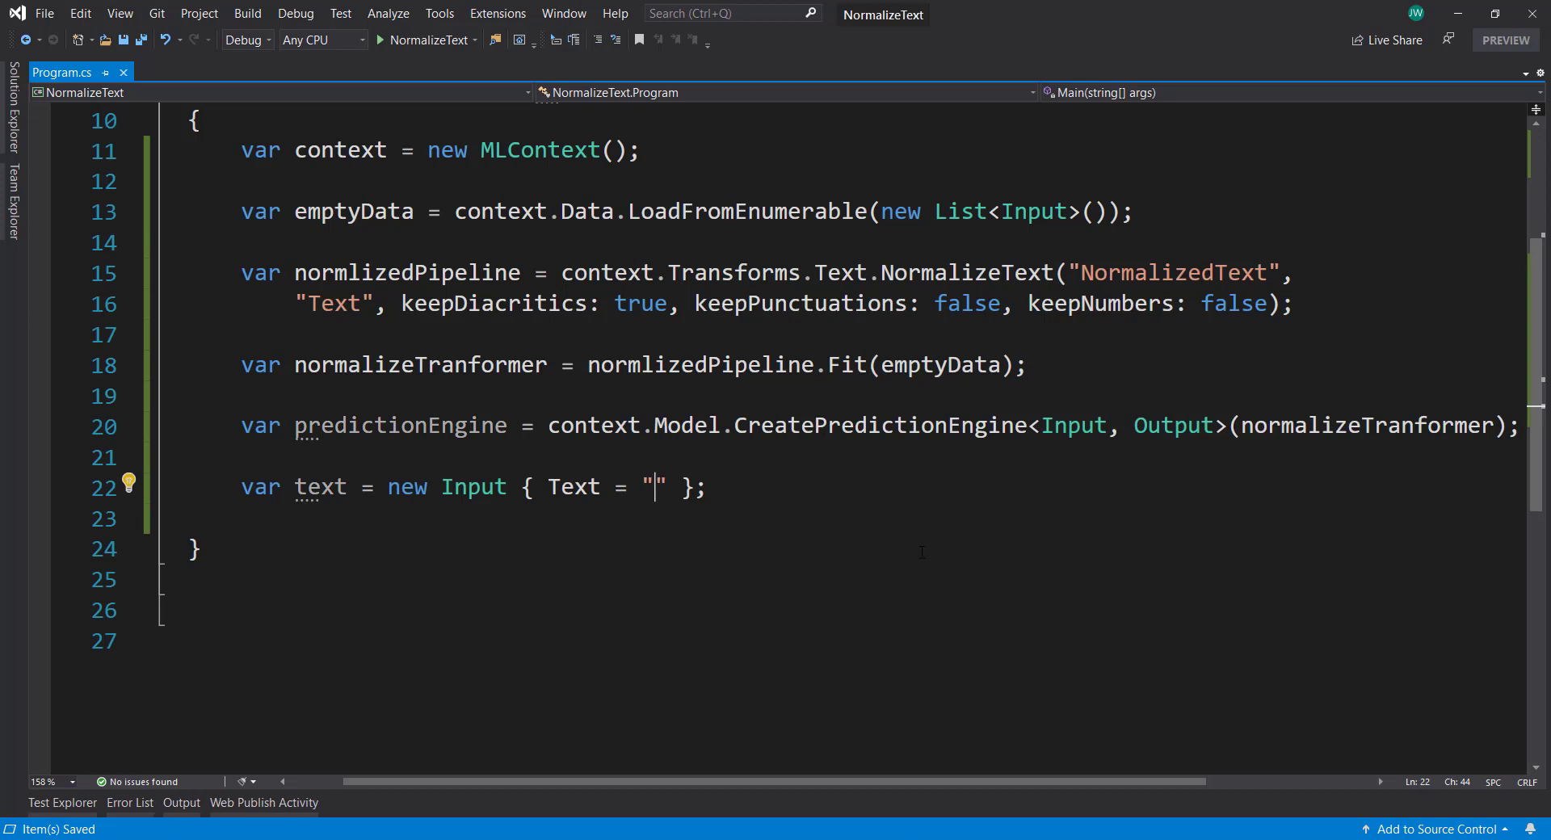
pyautogui.write('Wh')
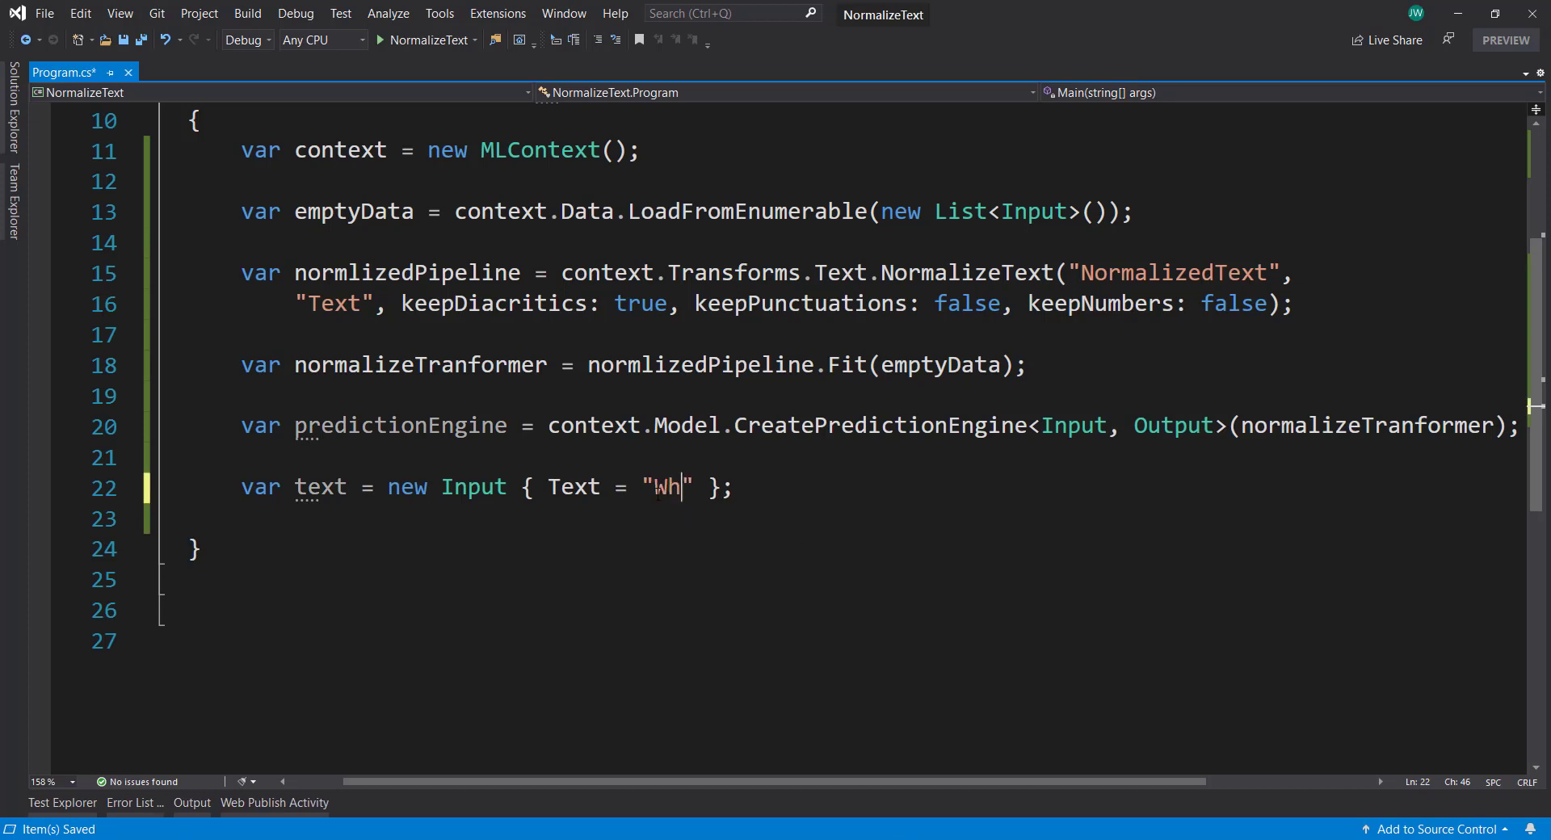
pyautogui.write('isk the batt')
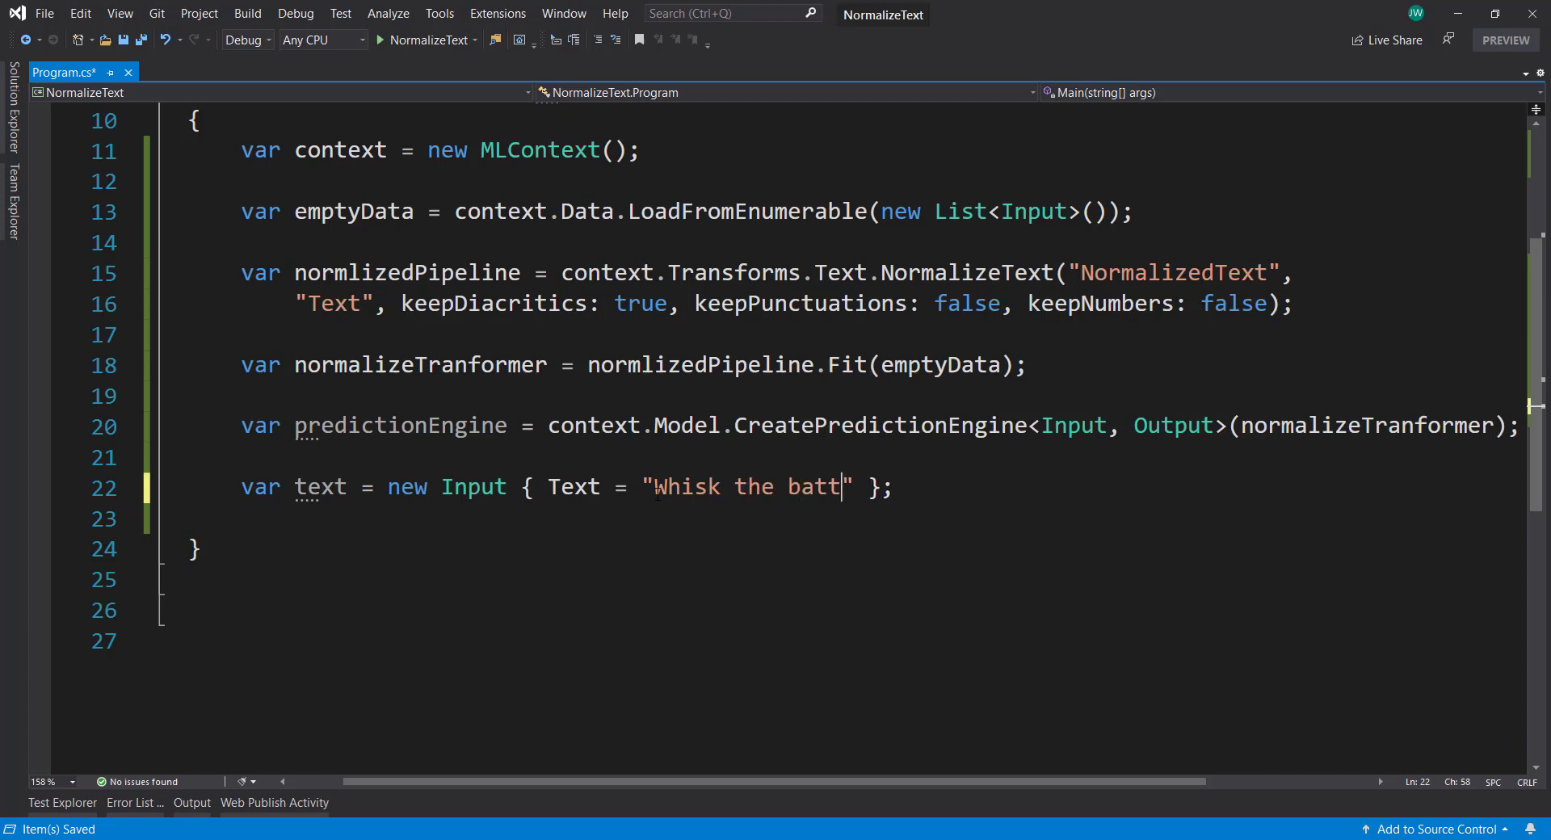
pyautogui.write('er for the ')
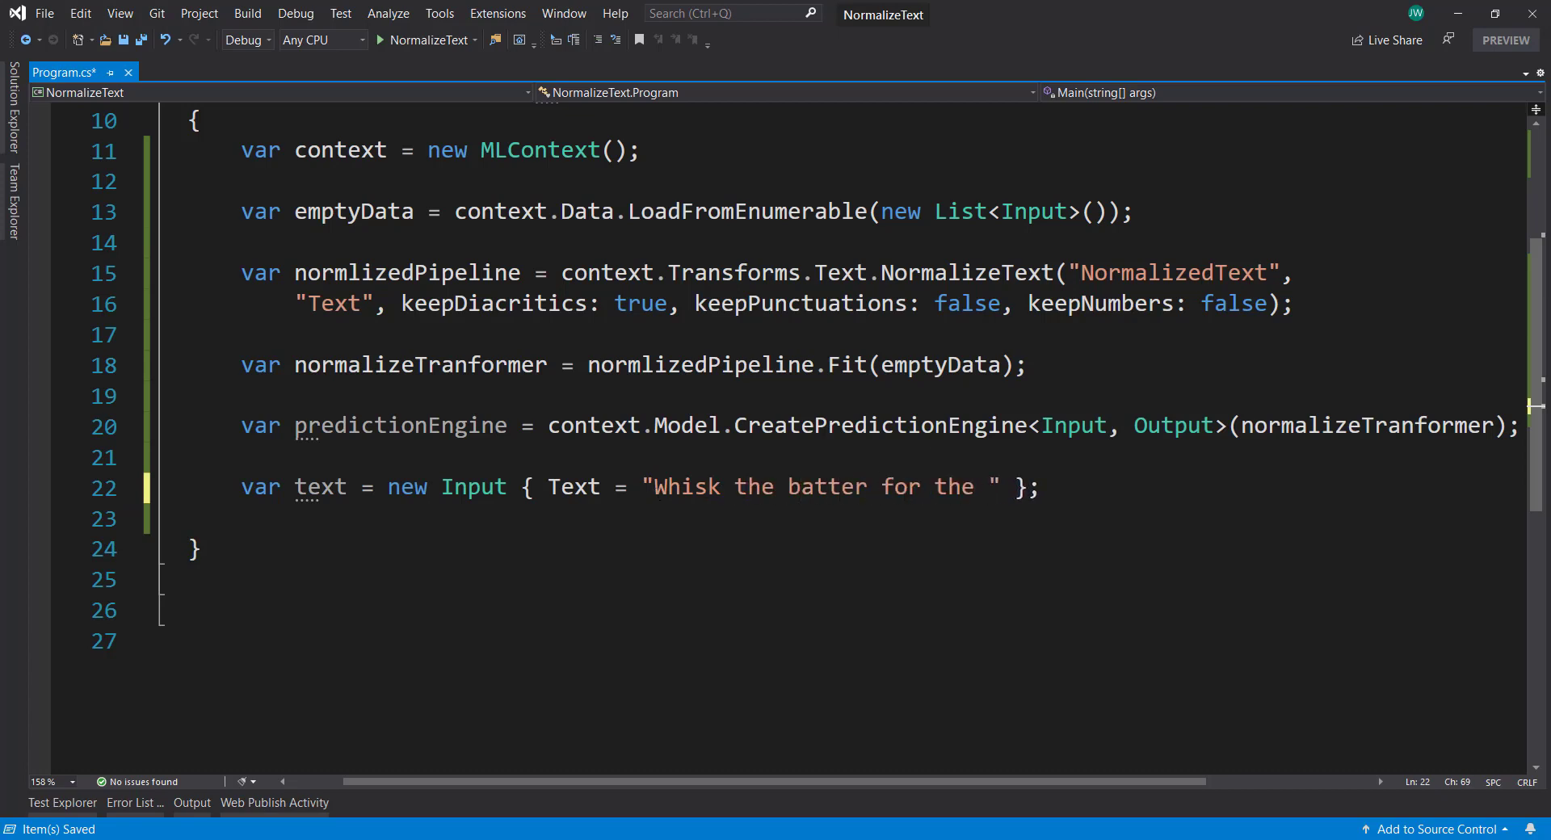
pyautogui.write('crêpe, t')
pyautogui.write('hen let it sit for ')
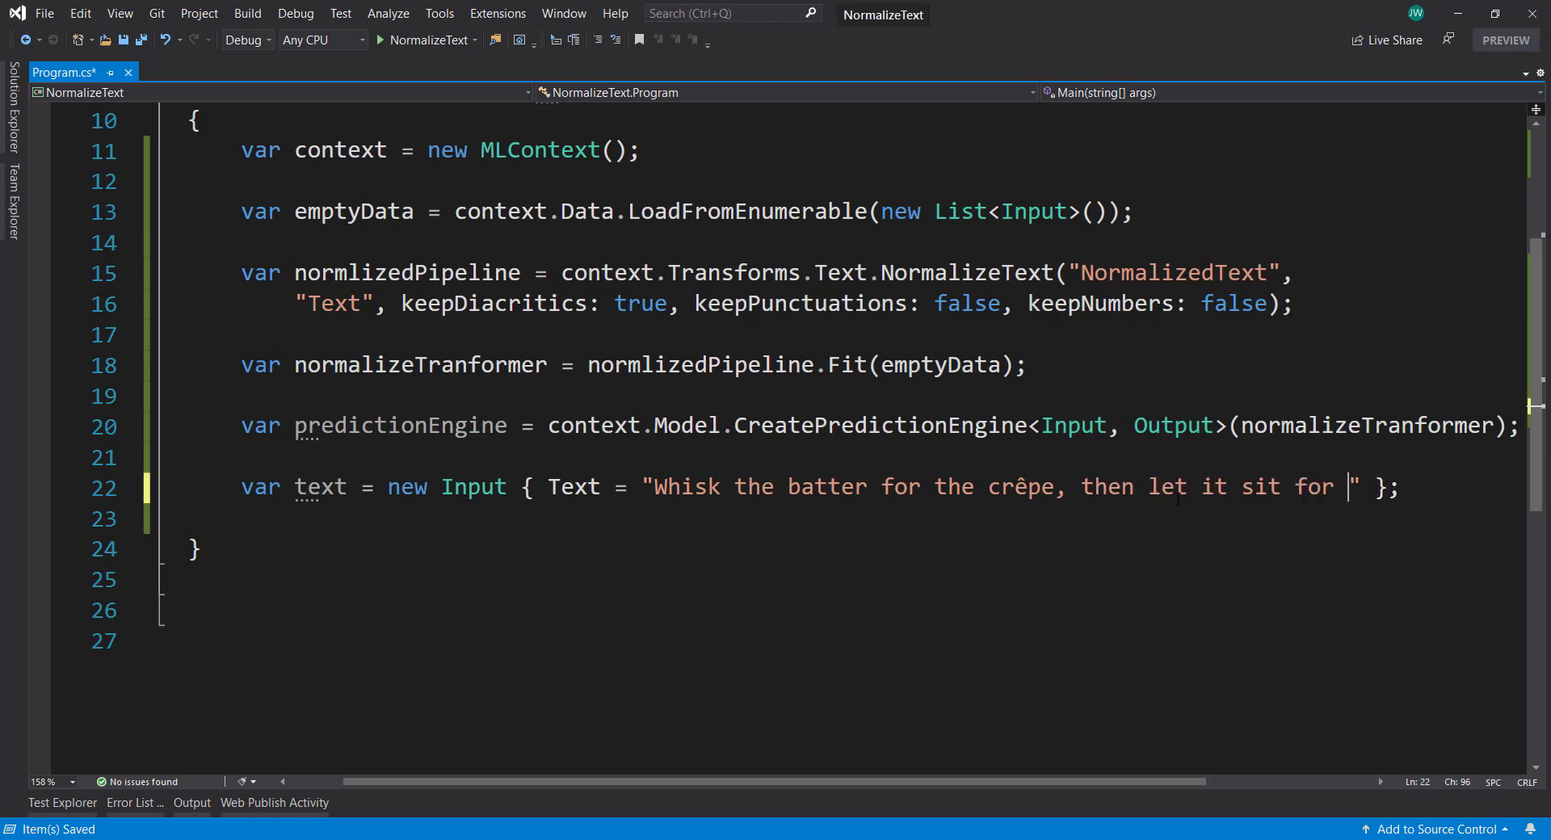
pyautogui.write('5 minutes.')
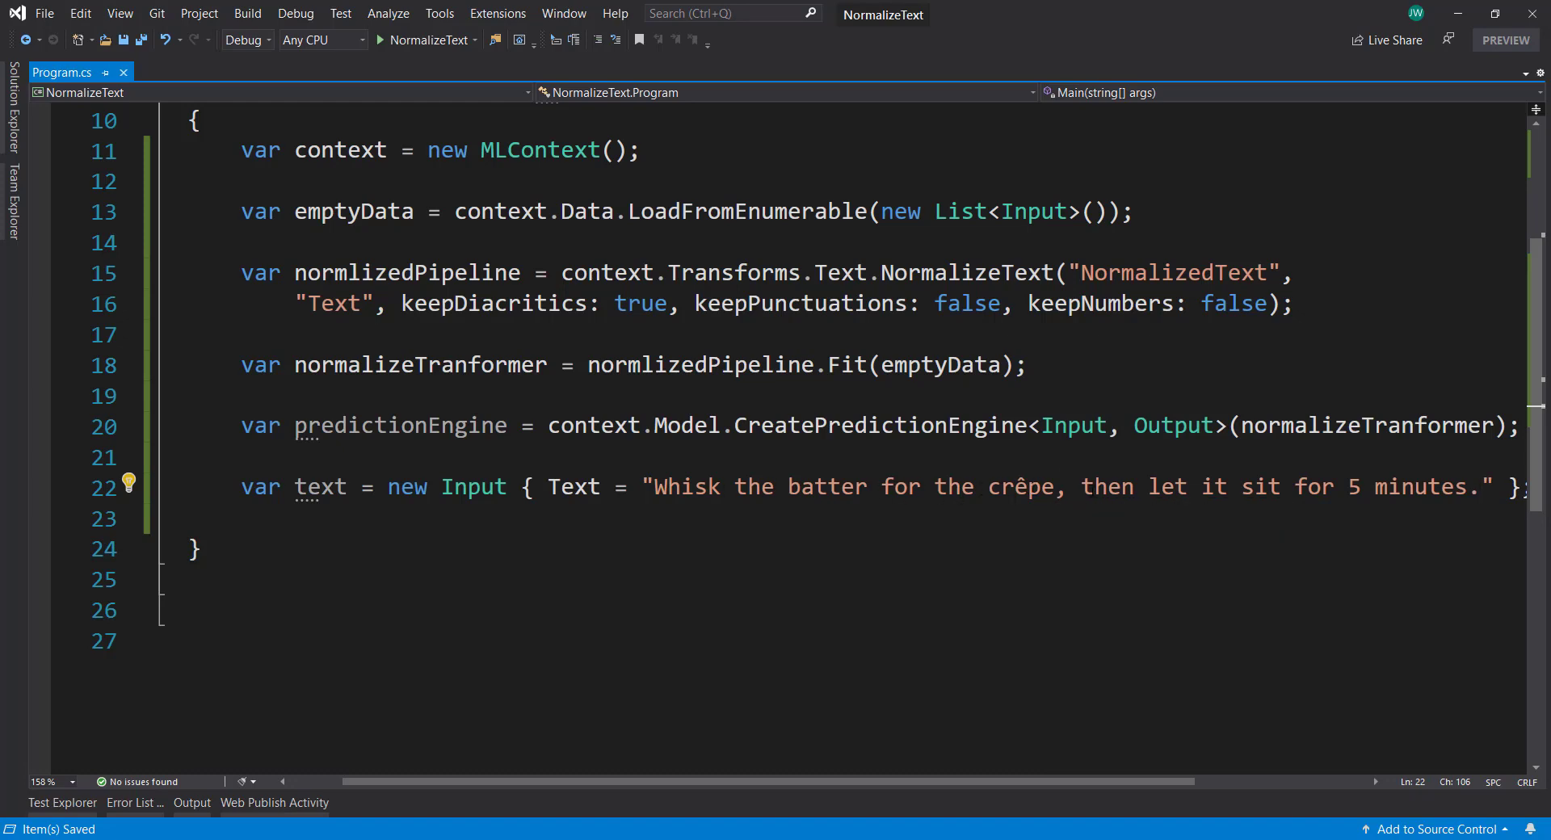
pyautogui.hscroll(1, 848, 482)
pyautogui.press('End')
pyautogui.press('Return')
pyautogui.press('Return')
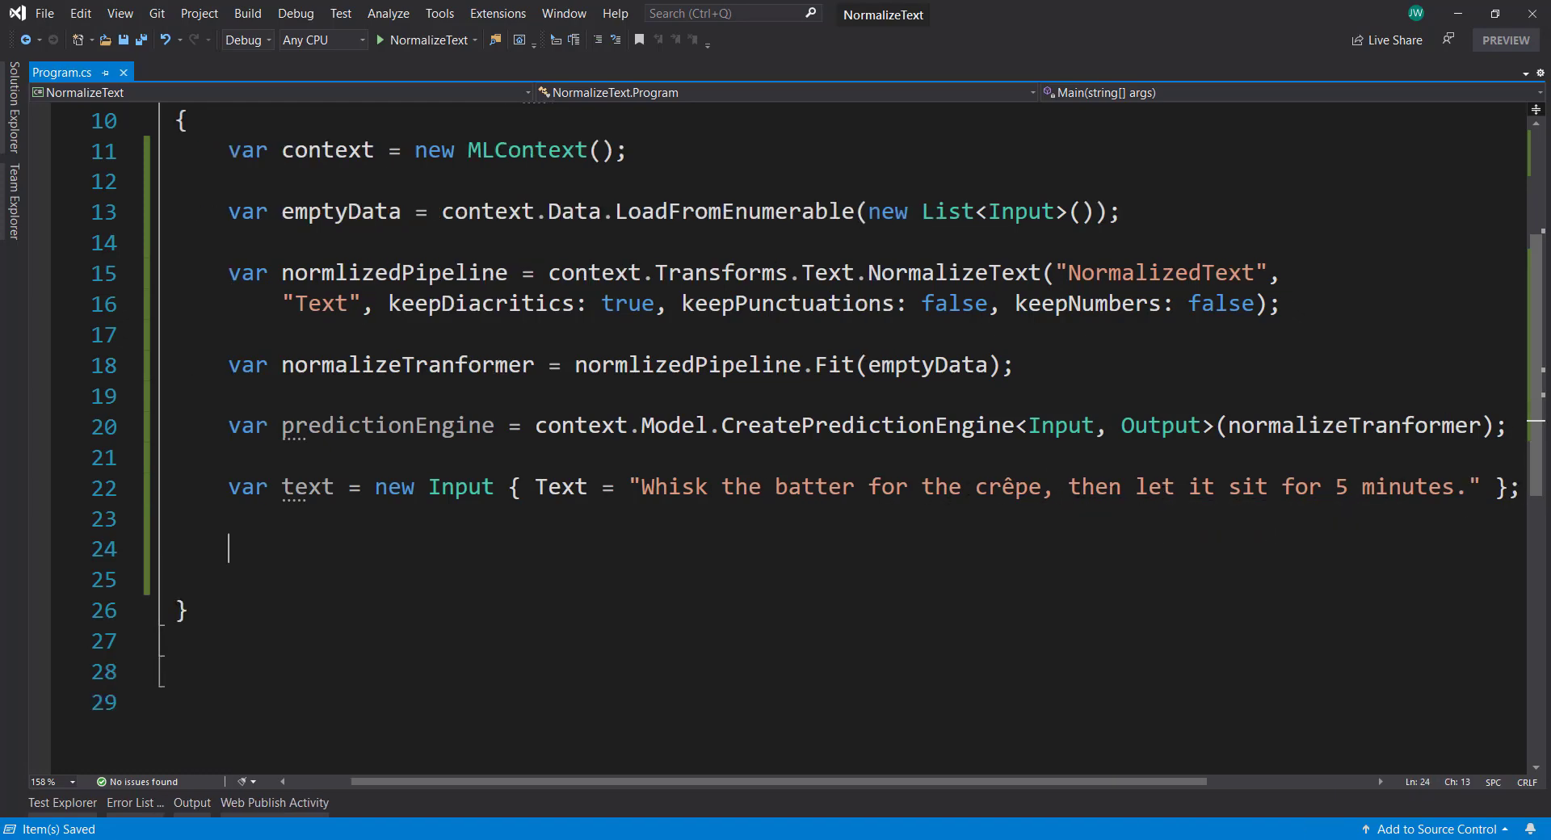
pyautogui.write('var n')
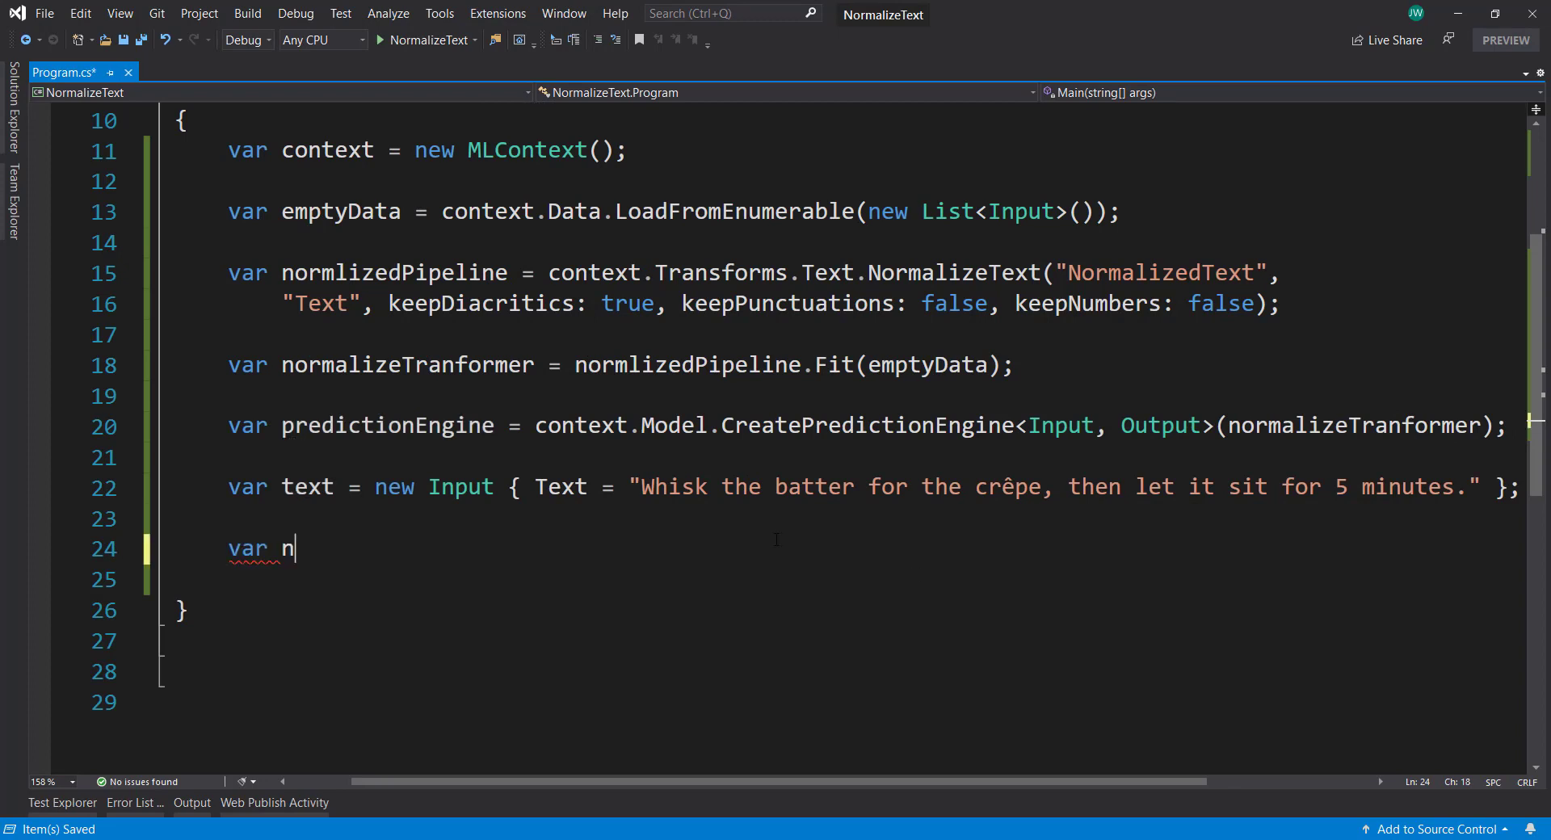
pyautogui.write('orm')
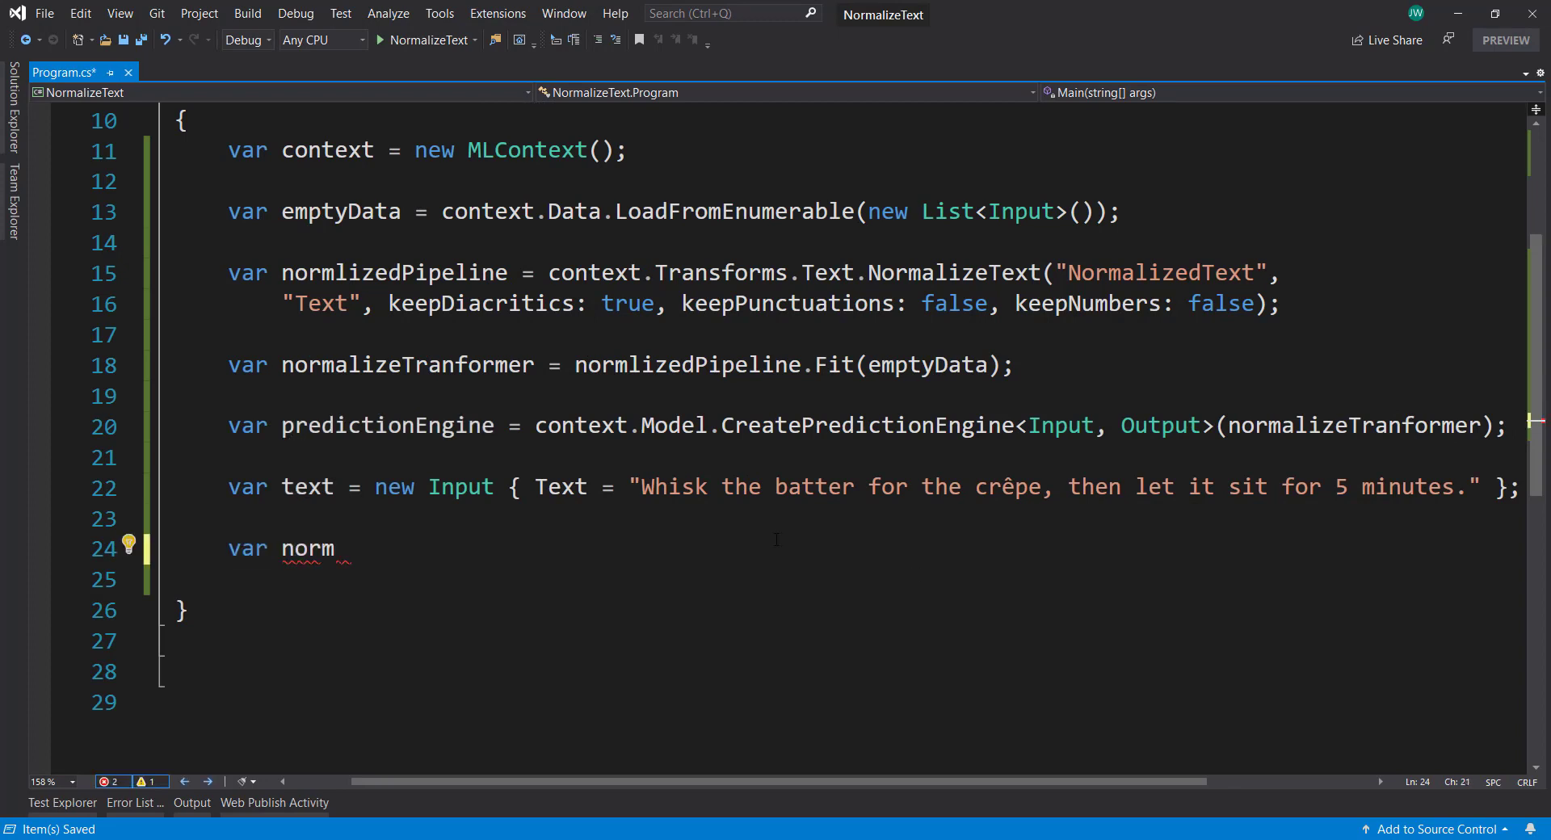
pyautogui.write('alizedTe')
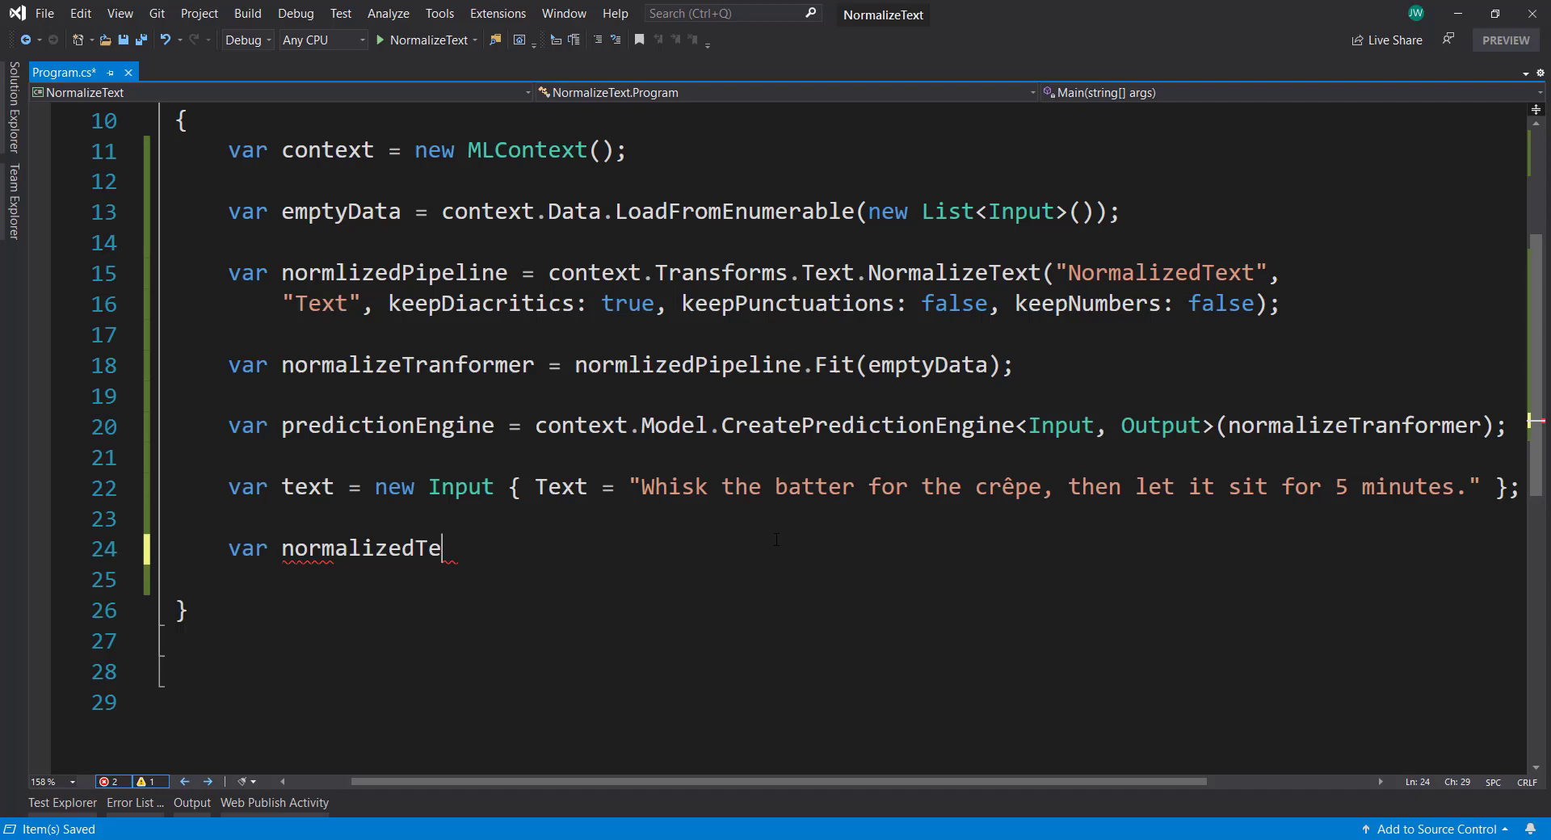
pyautogui.write('xt = pre')
# Add var normalizedText = predictionEngine.Predict(text); and save
pyautogui.press('Tab')
pyautogui.write('.p')
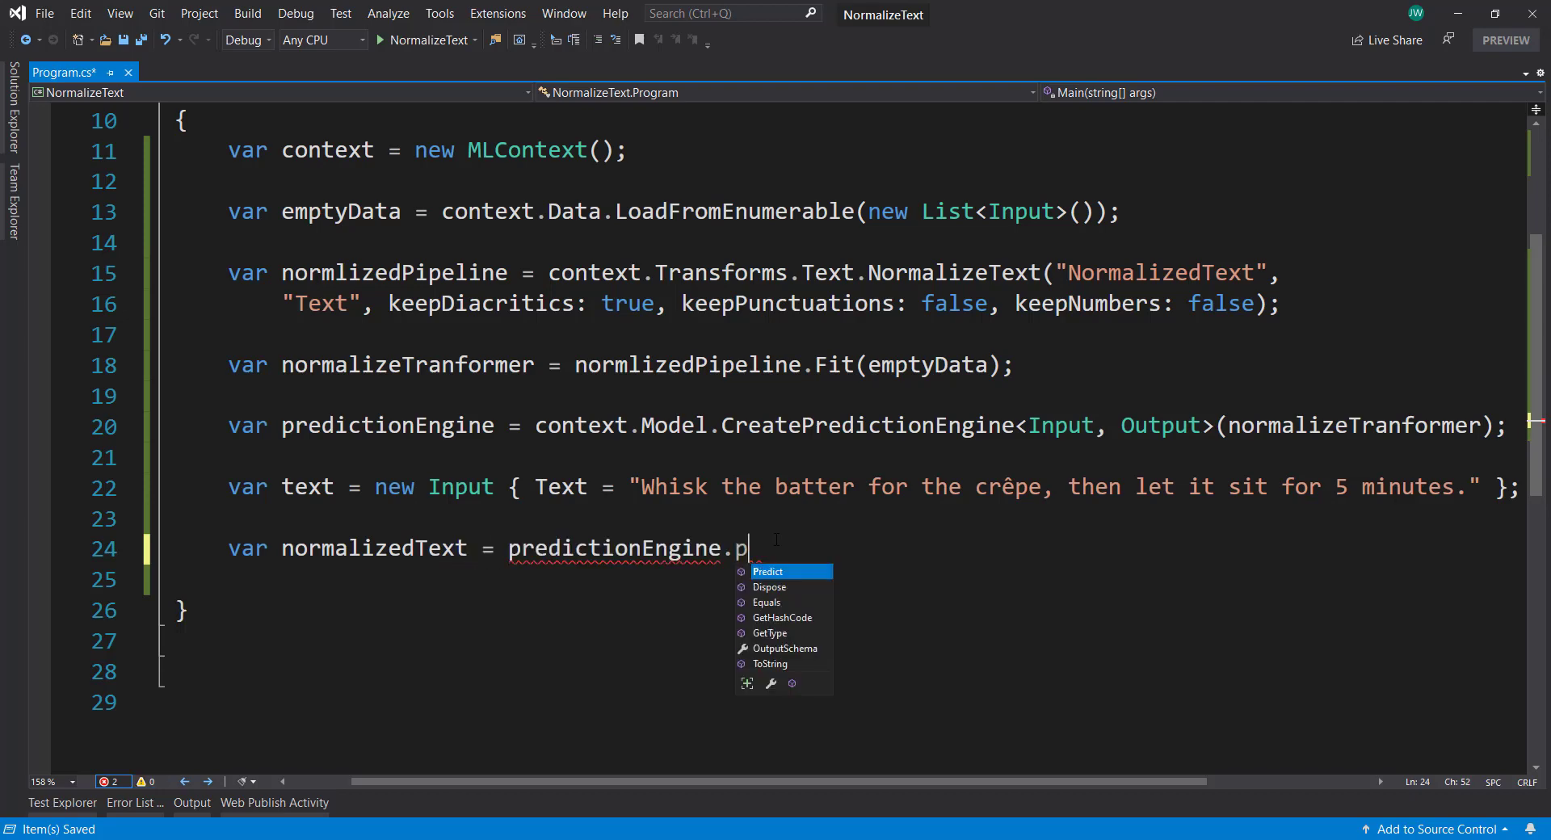
pyautogui.press('Tab')
pyautogui.write('(text')
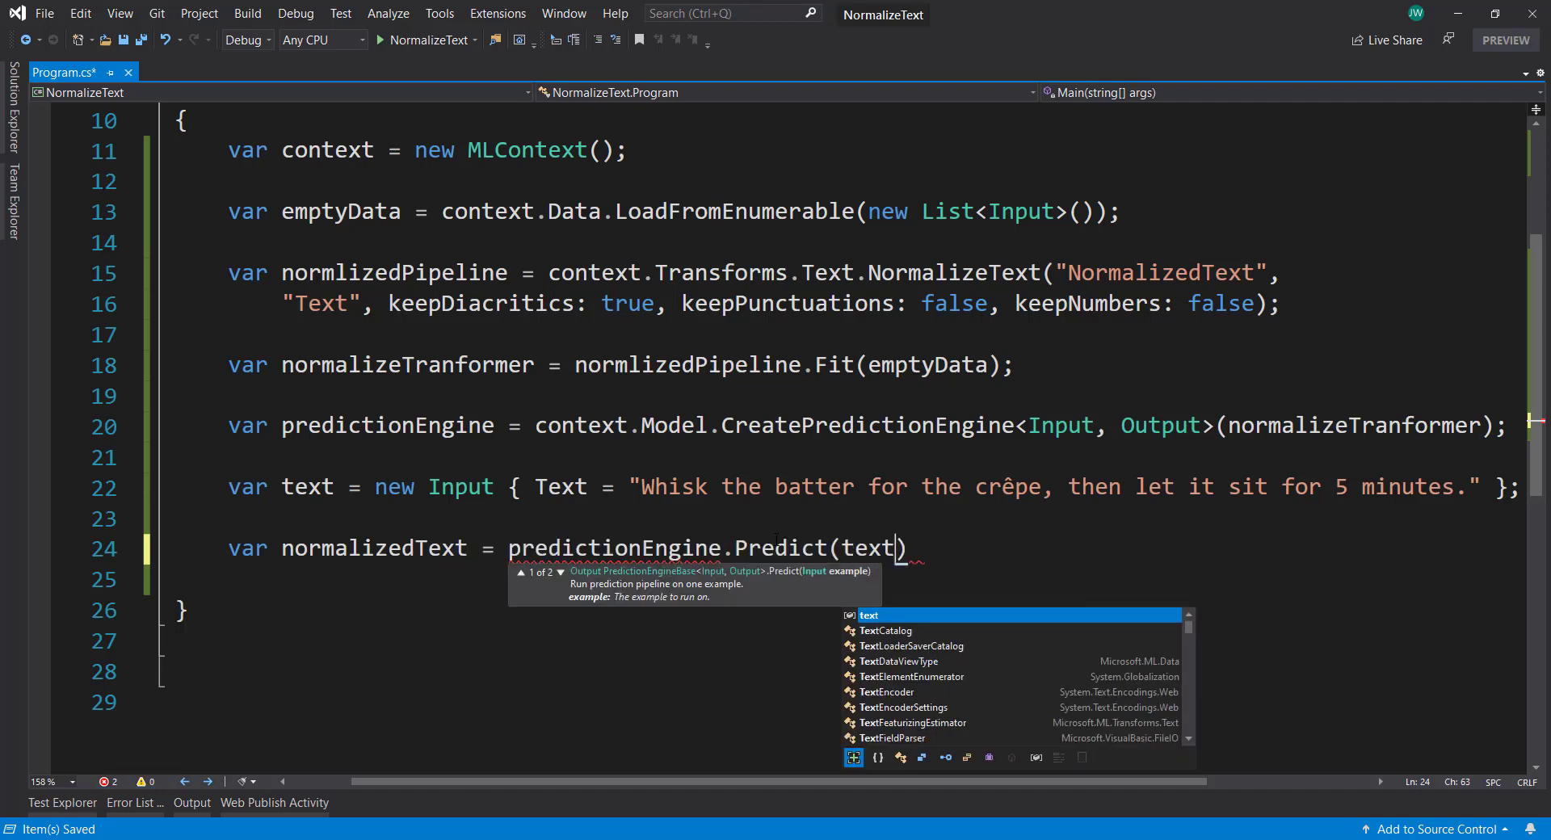
pyautogui.write(');')
pyautogui.press('Return')
pyautogui.press('Return')
pyautogui.hotkey('ctrl', 's')
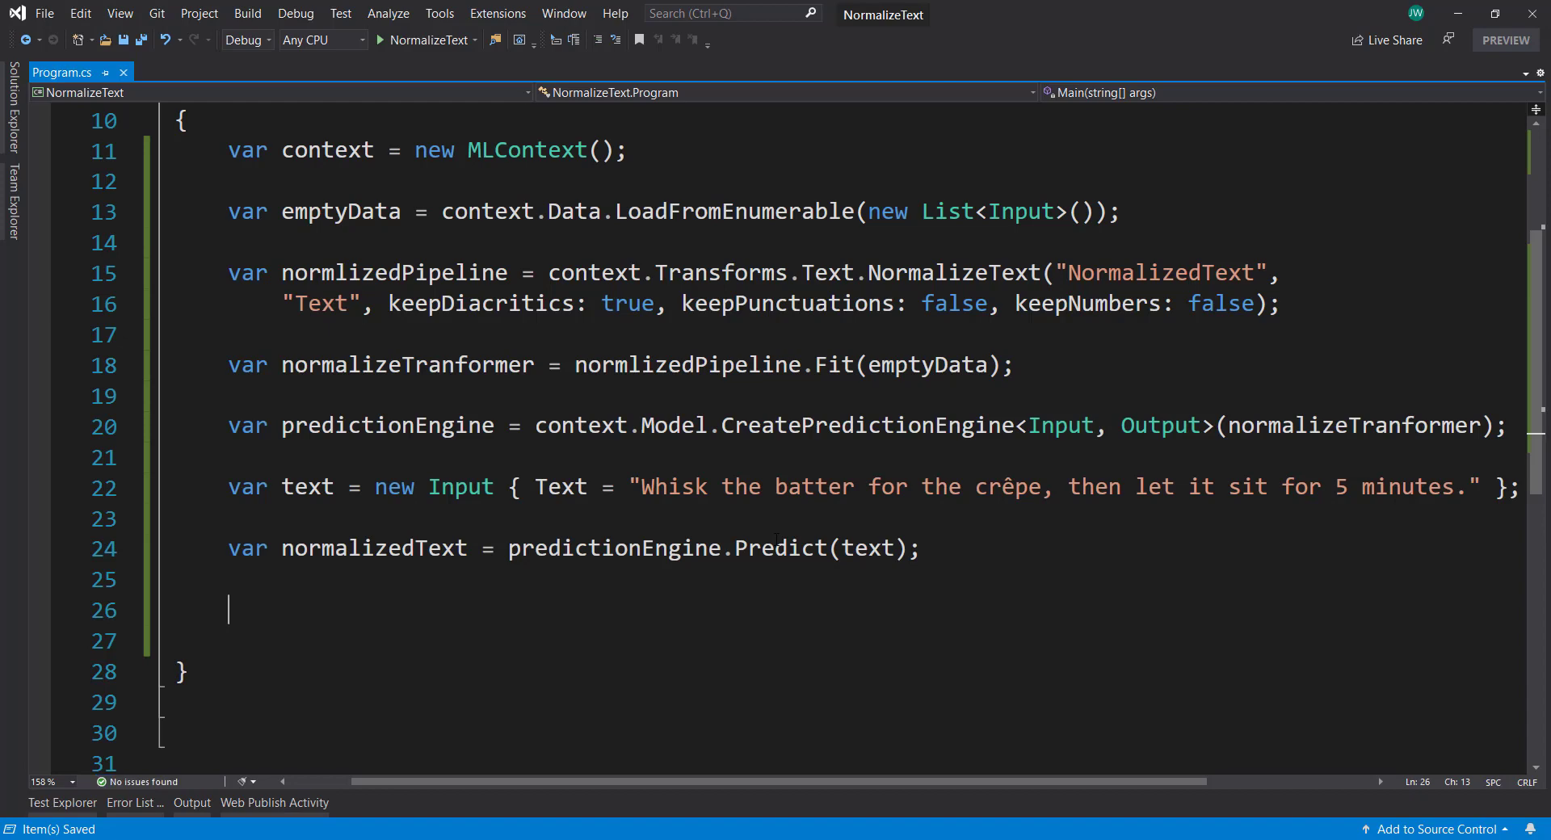
pyautogui.write('Cons')
# Print text.Text and then Environment.NewLine with Console.WriteLine
pyautogui.press('Tab')
pyautogui.write('.Write')
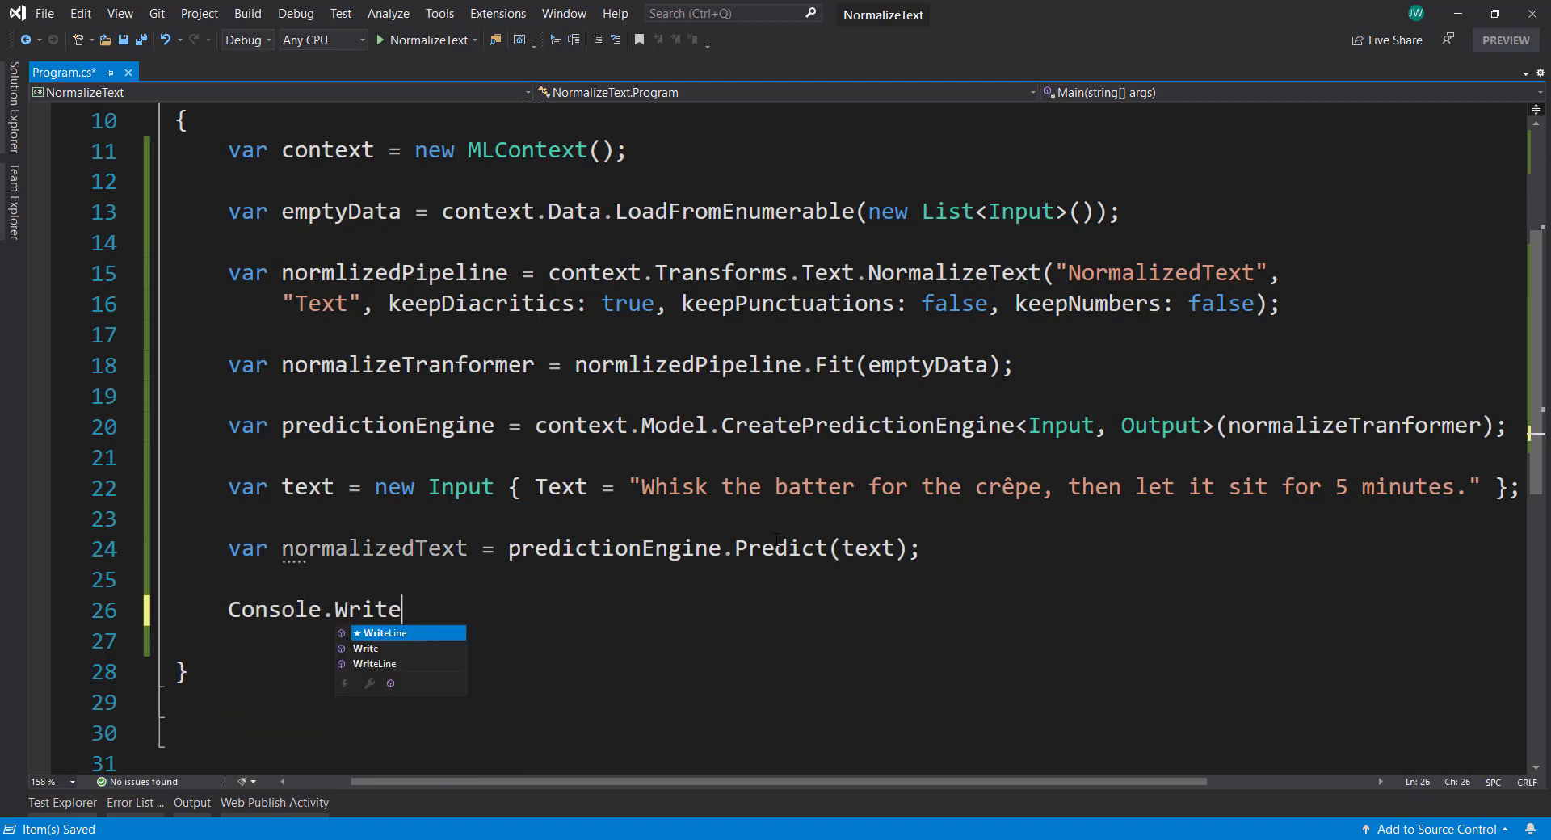
pyautogui.write('Line();$')
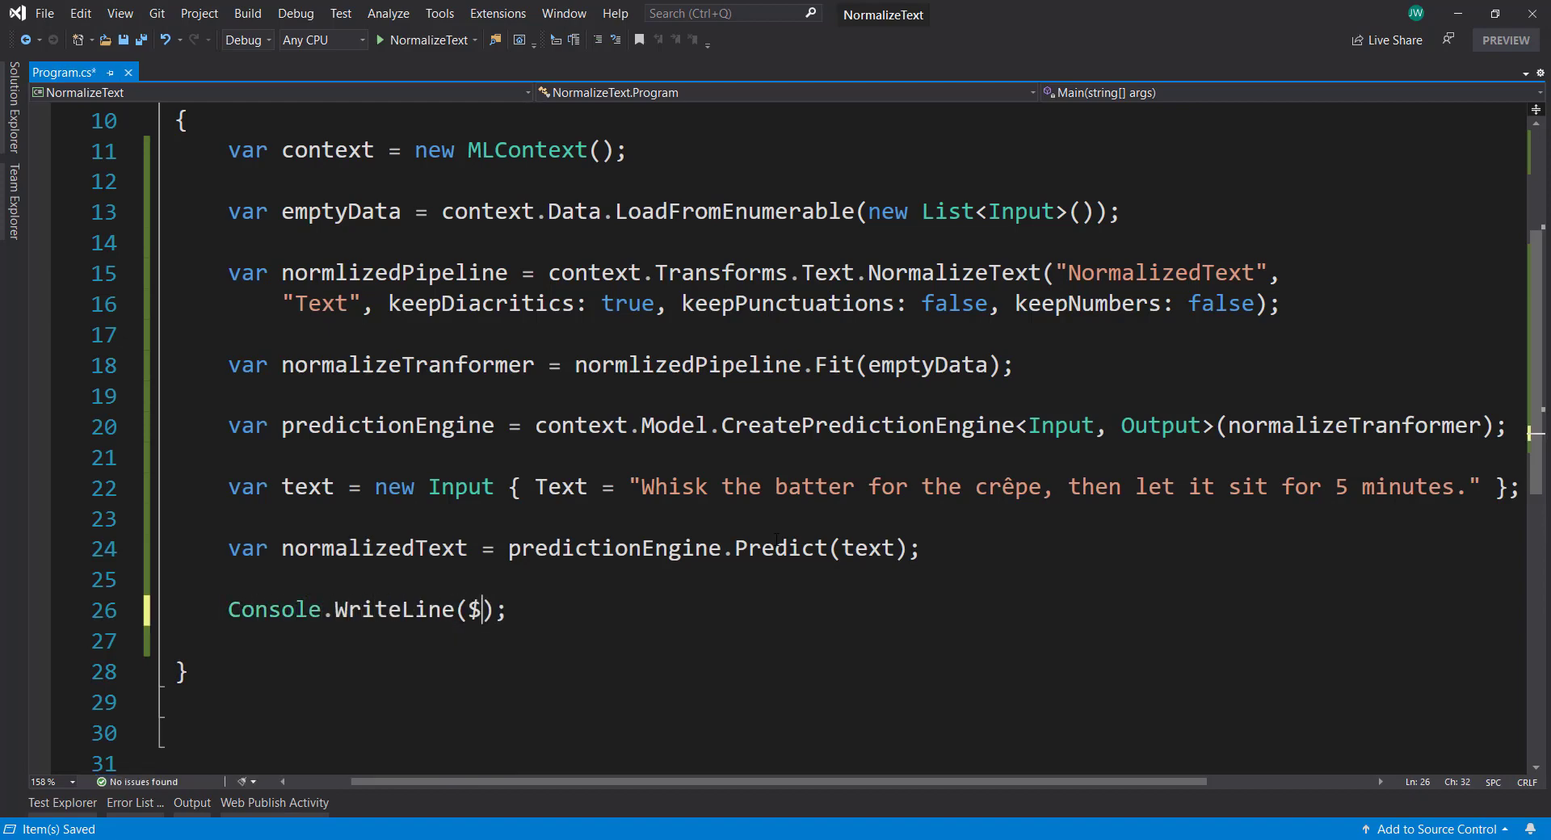
pyautogui.write('"Origin')
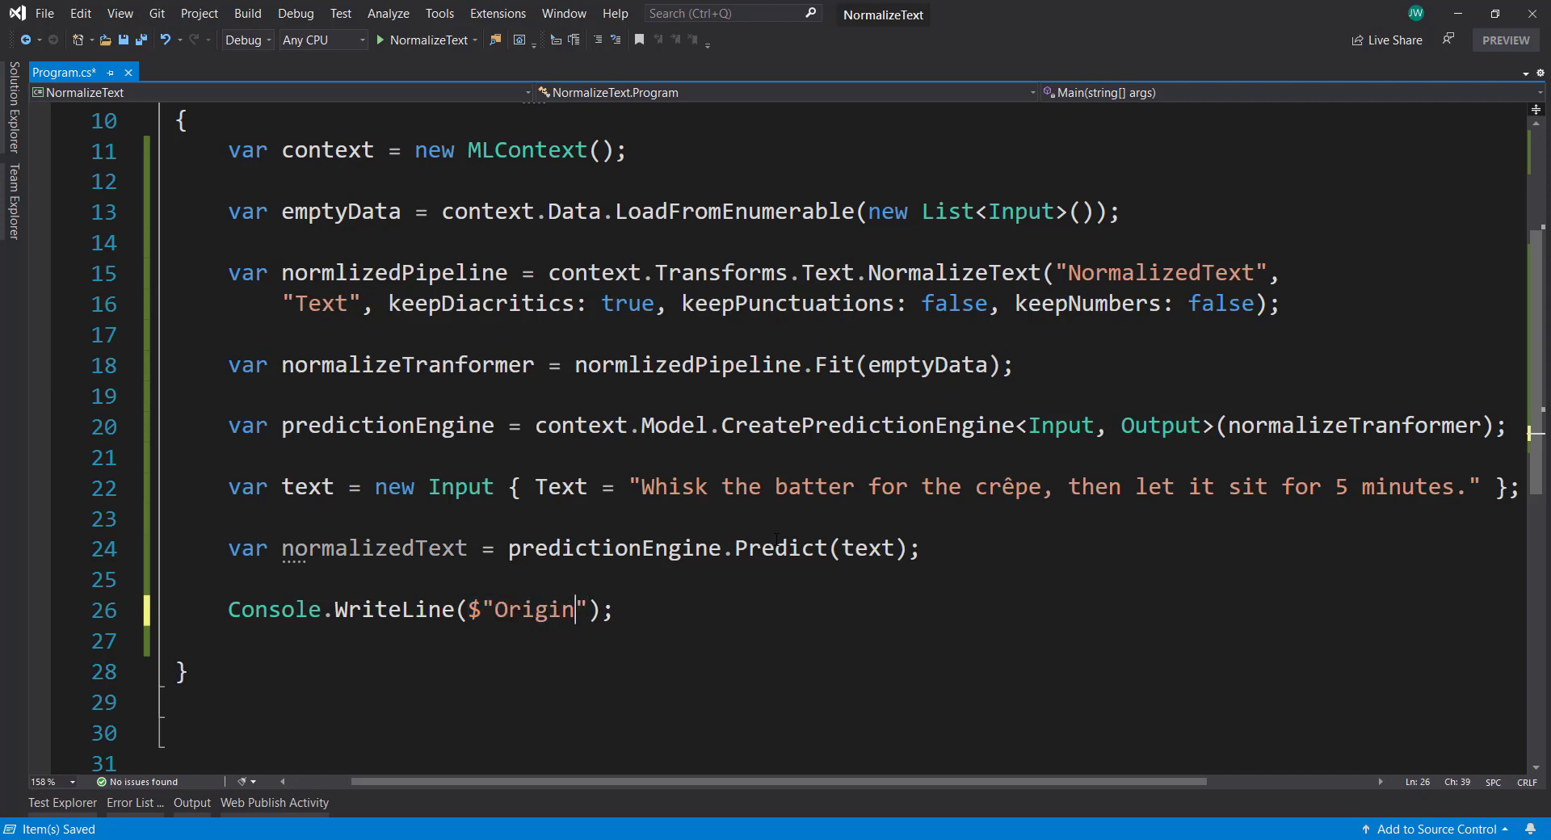
pyautogui.write('al text - ')
pyautogui.write('{}')
pyautogui.write('text.T')
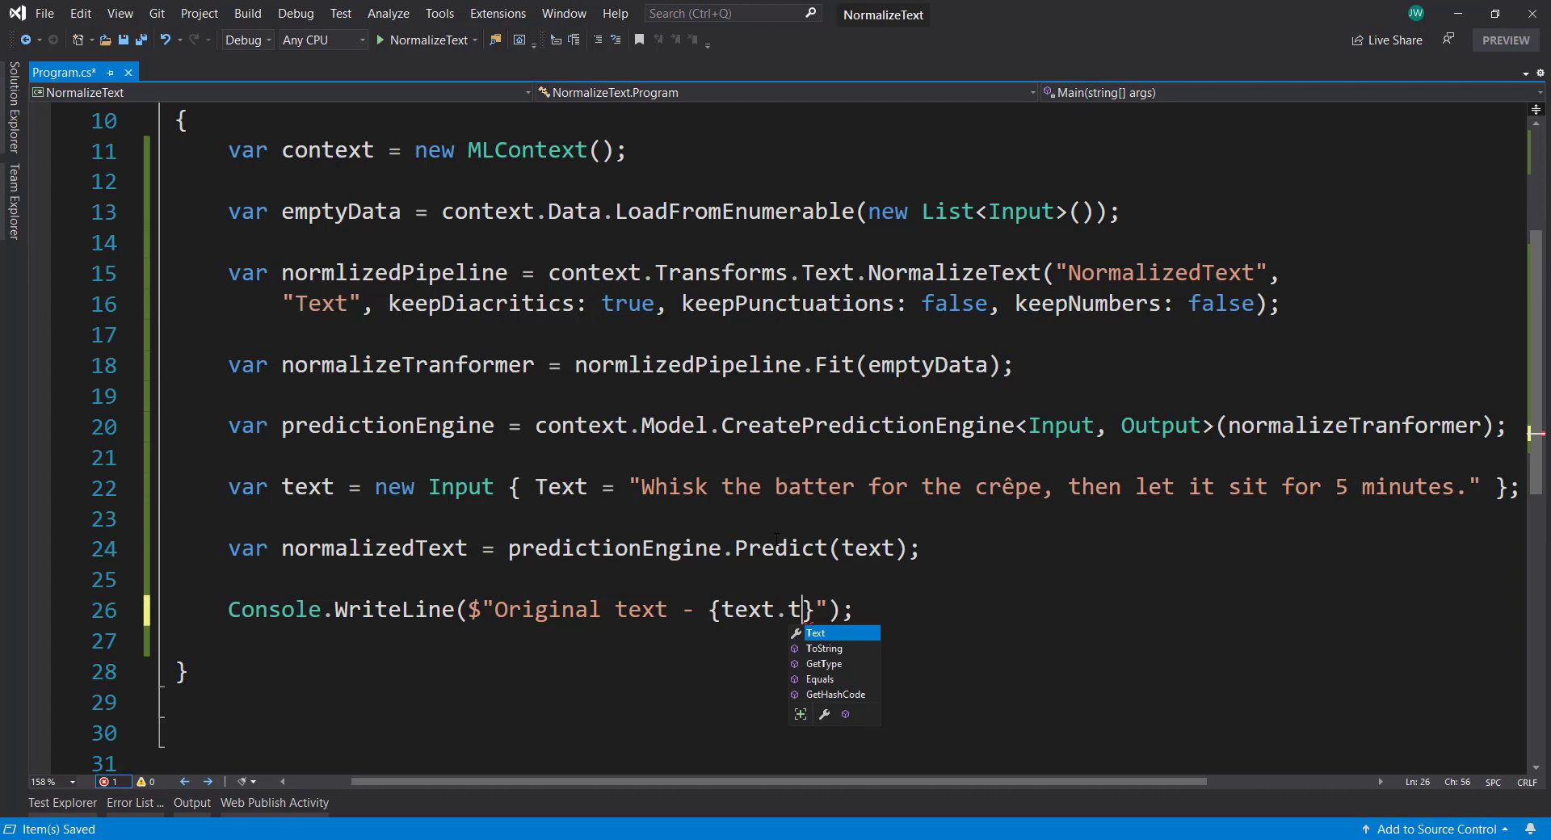
pyautogui.write('ext')
pyautogui.hotkey('ctrl', 'd')
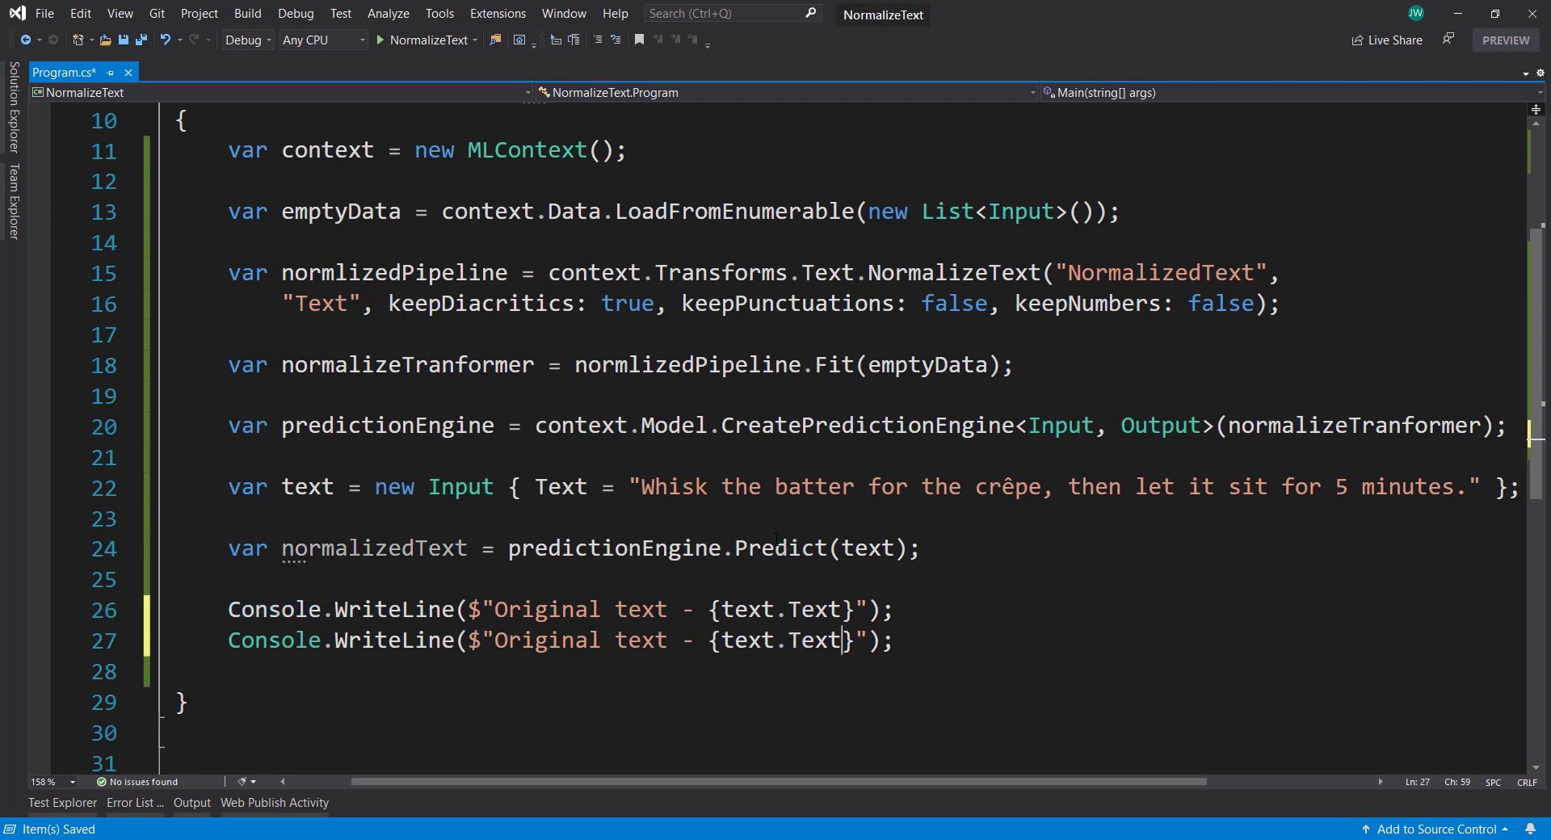
pyautogui.hotkey('shift', 'Right')
pyautogui.hotkey('shift', 'Right')
pyautogui.hotkey('ctrl', 'shift', 'Left')
pyautogui.hotkey('ctrl', 'shift', 'Left')
pyautogui.hotkey('ctrl', 'shift', 'Left')
pyautogui.hotkey('shift', 'Left')
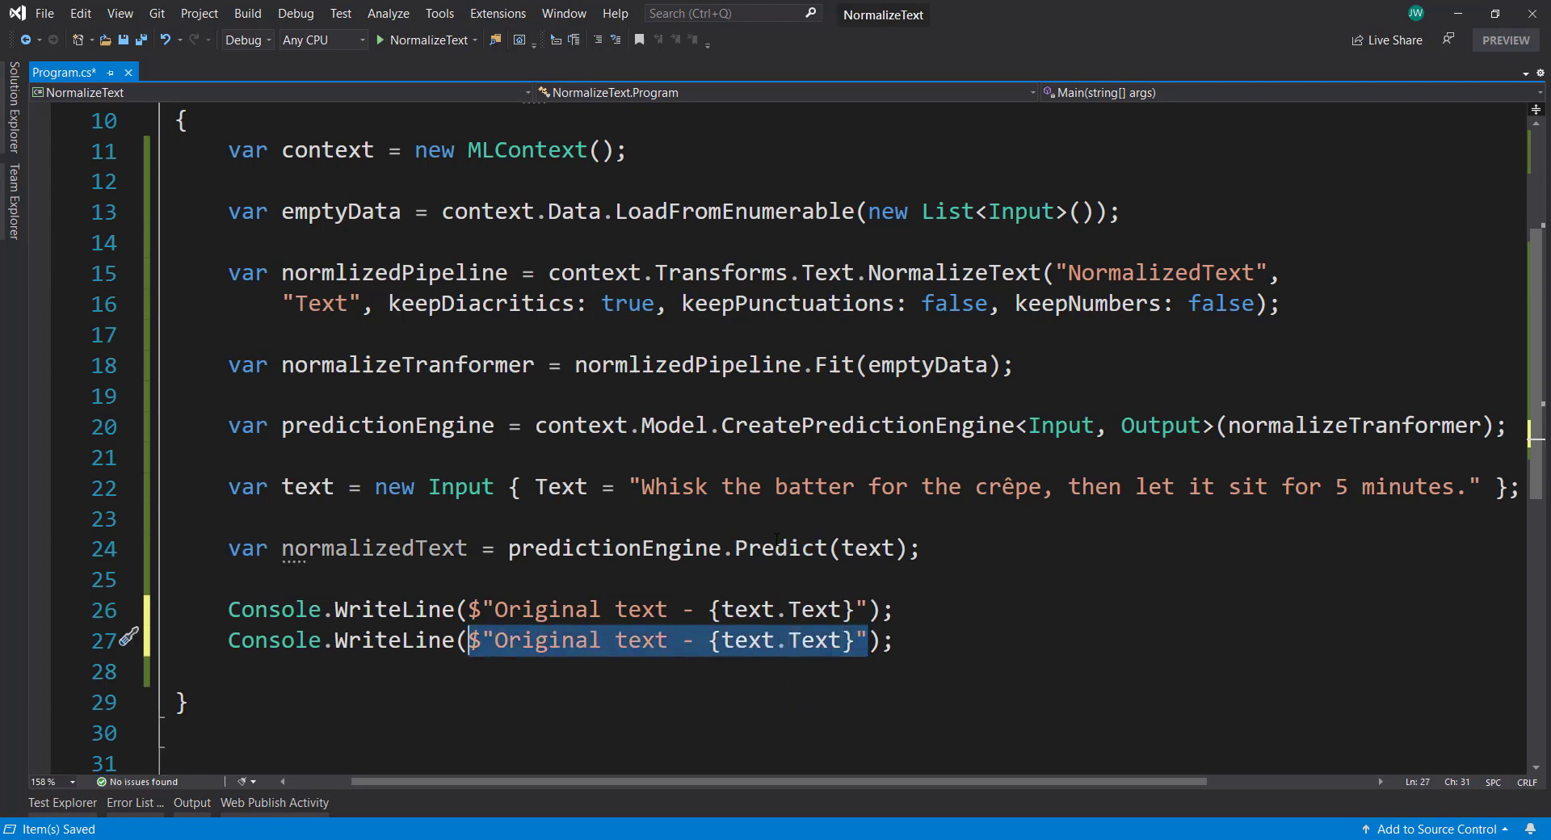
pyautogui.write('Envi')
pyautogui.press('Tab')
pyautogui.write('.NewL')
pyautogui.press('Tab')
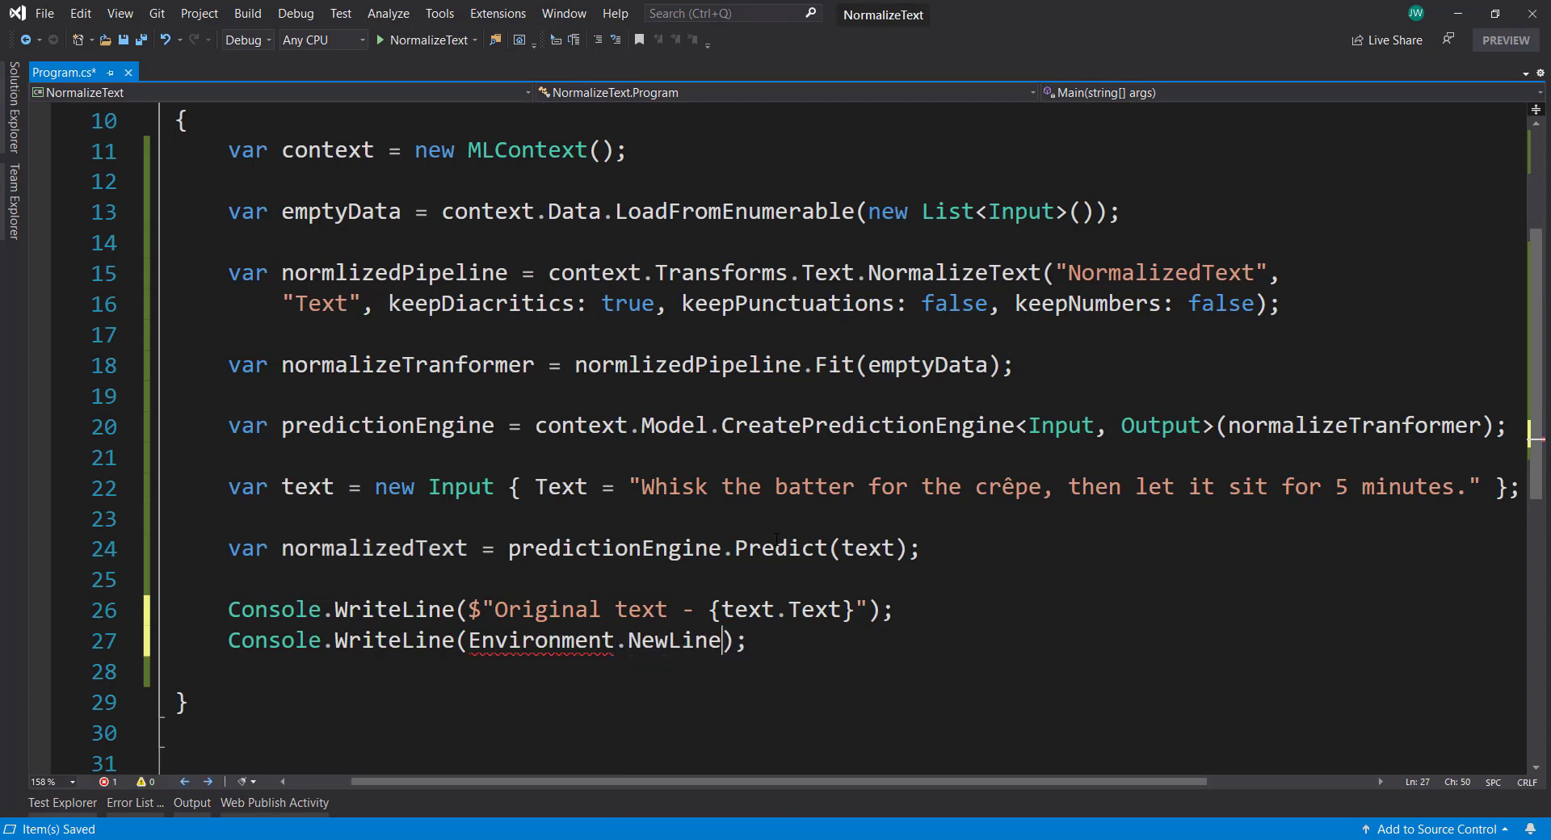
# Print normalizedText.NormalizedText, save, and run the program
pyautogui.hotkey('ctrl', 'd')
pyautogui.hotkey('ctrl', 'shift', 'Left')
pyautogui.hotkey('ctrl', 'shift', 'Left')
pyautogui.hotkey('ctrl', 'shift', 'Left')
pyautogui.write('$"')
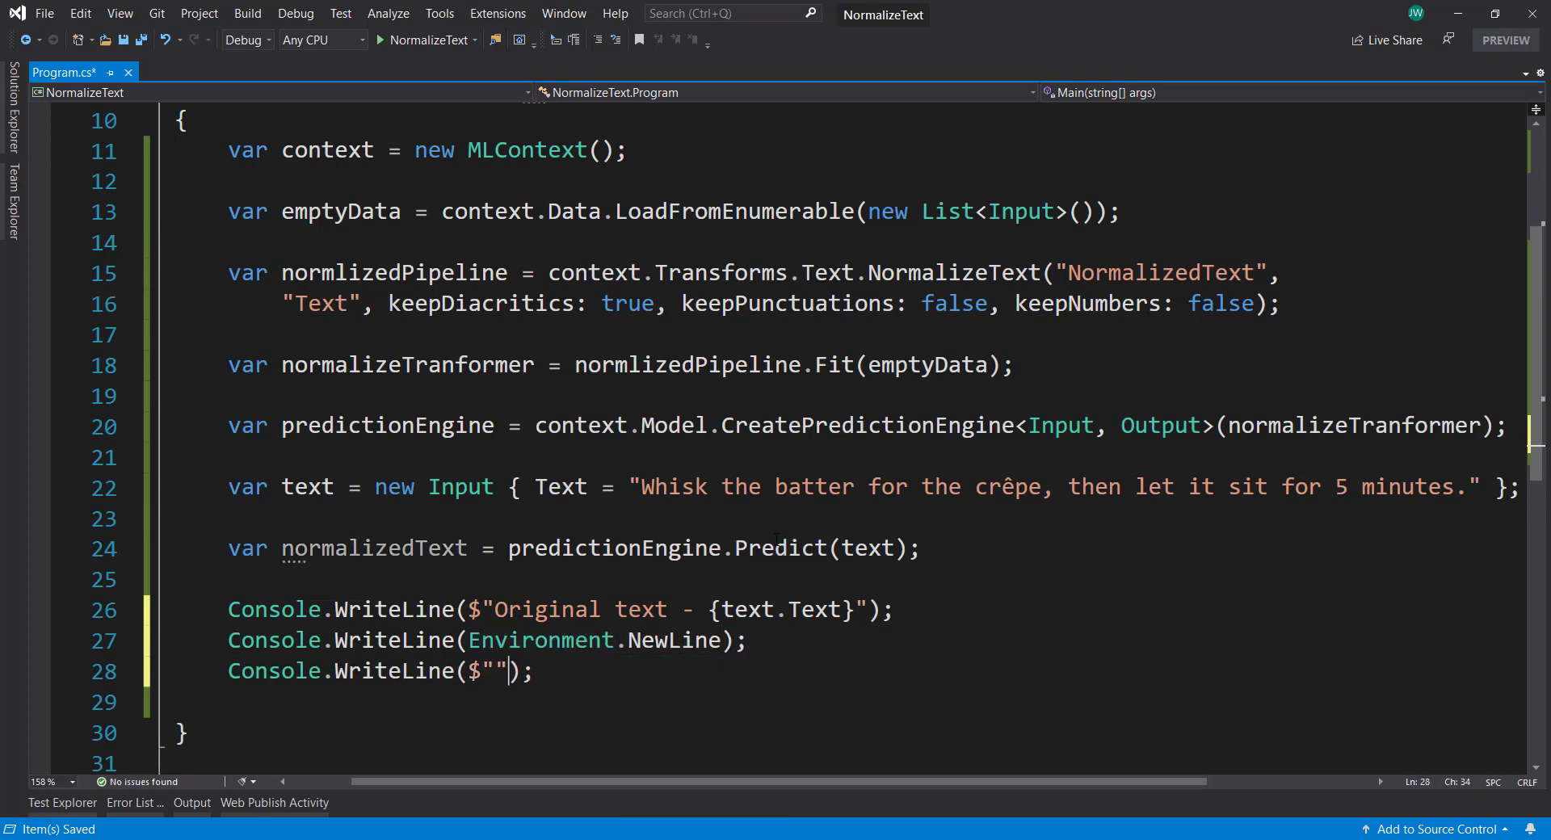
pyautogui.write('Norm')
pyautogui.write('alied')
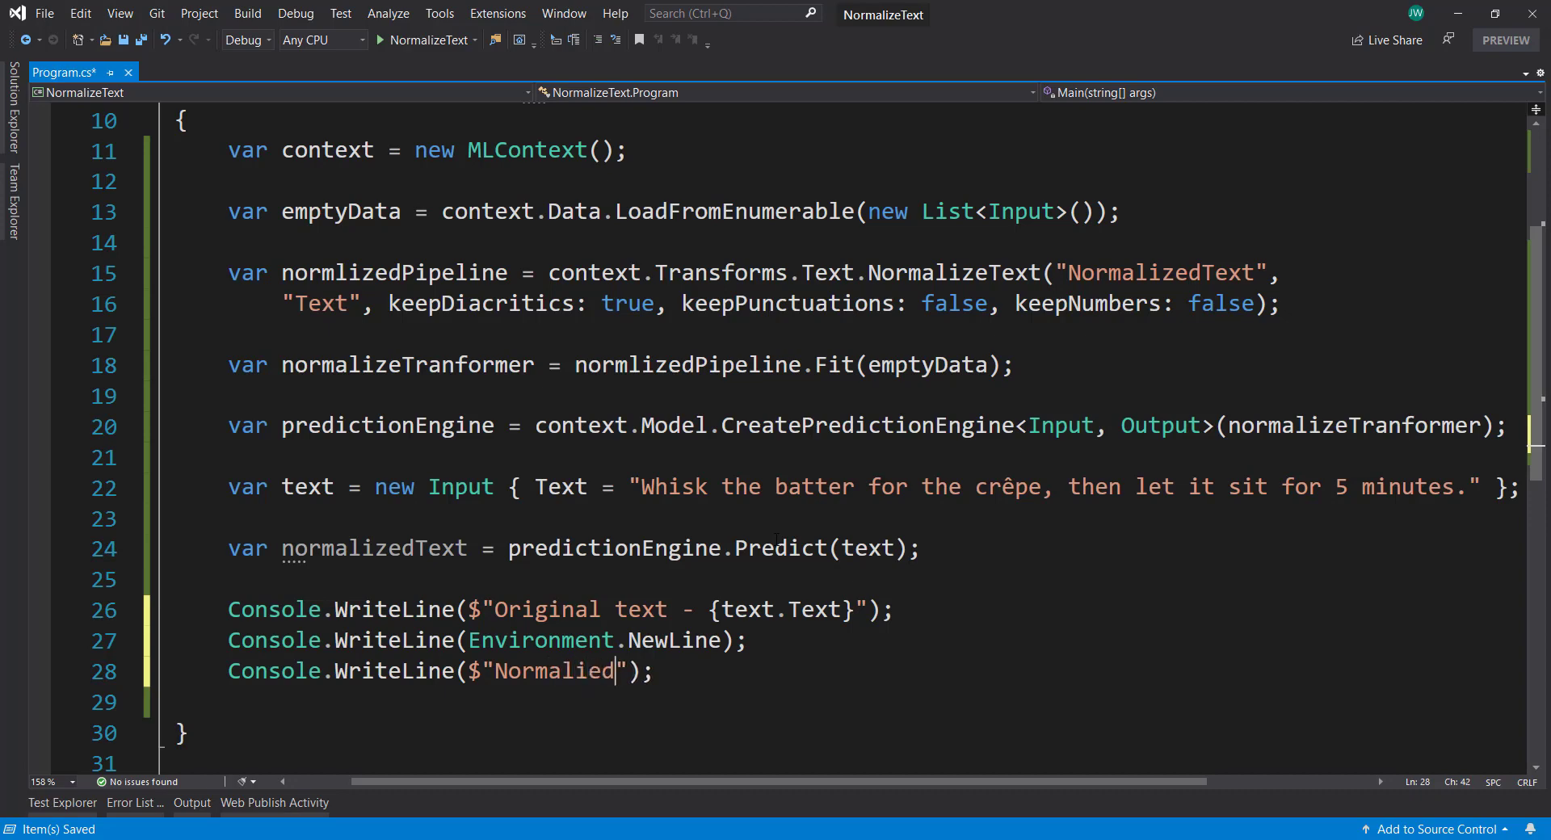
pyautogui.write(' text - {}')
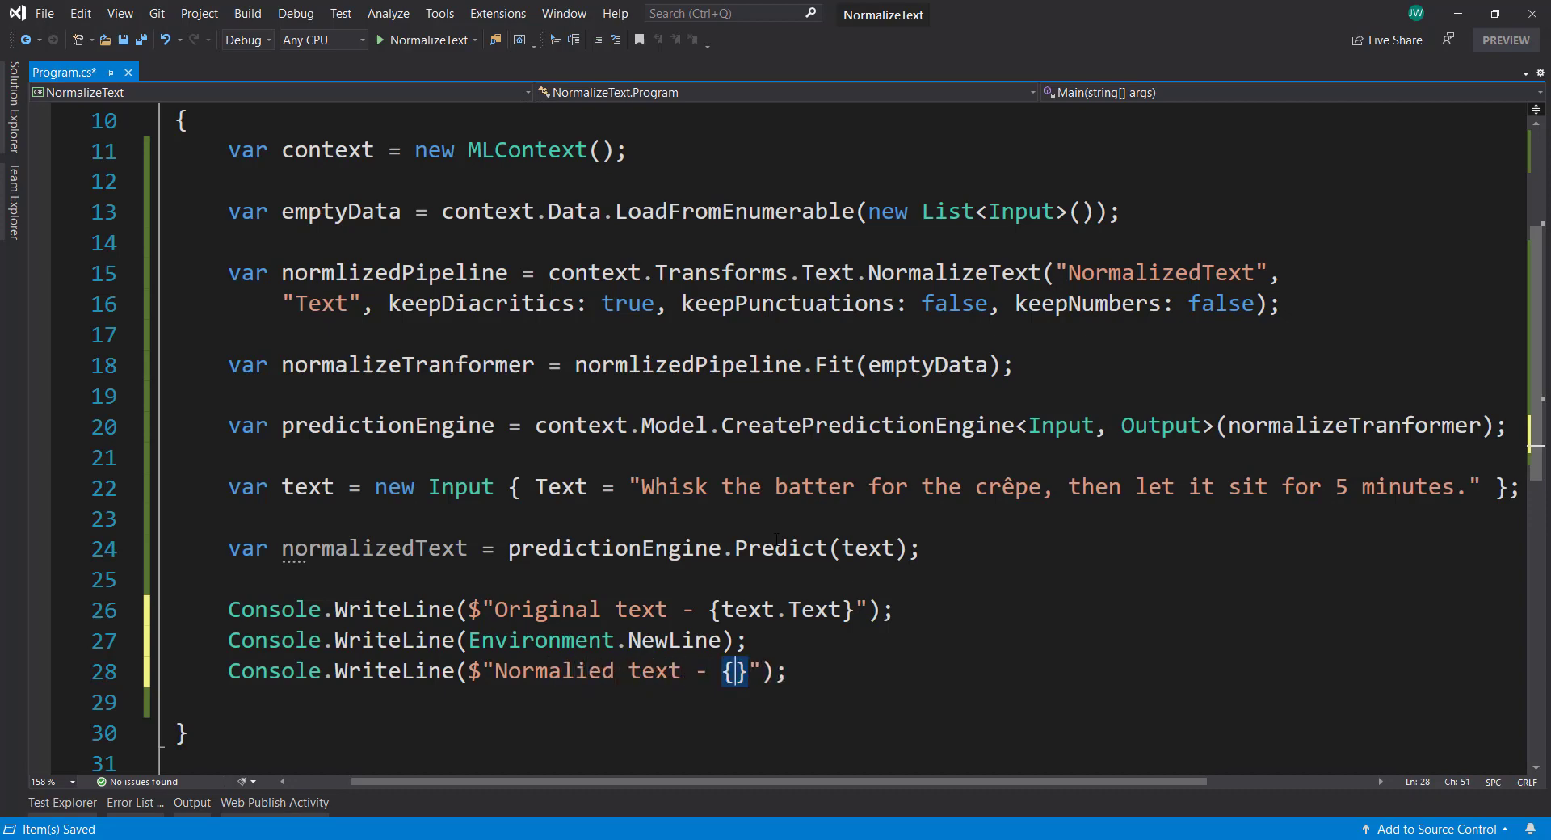
pyautogui.write('no')
pyautogui.press('Tab')
pyautogui.write('.')
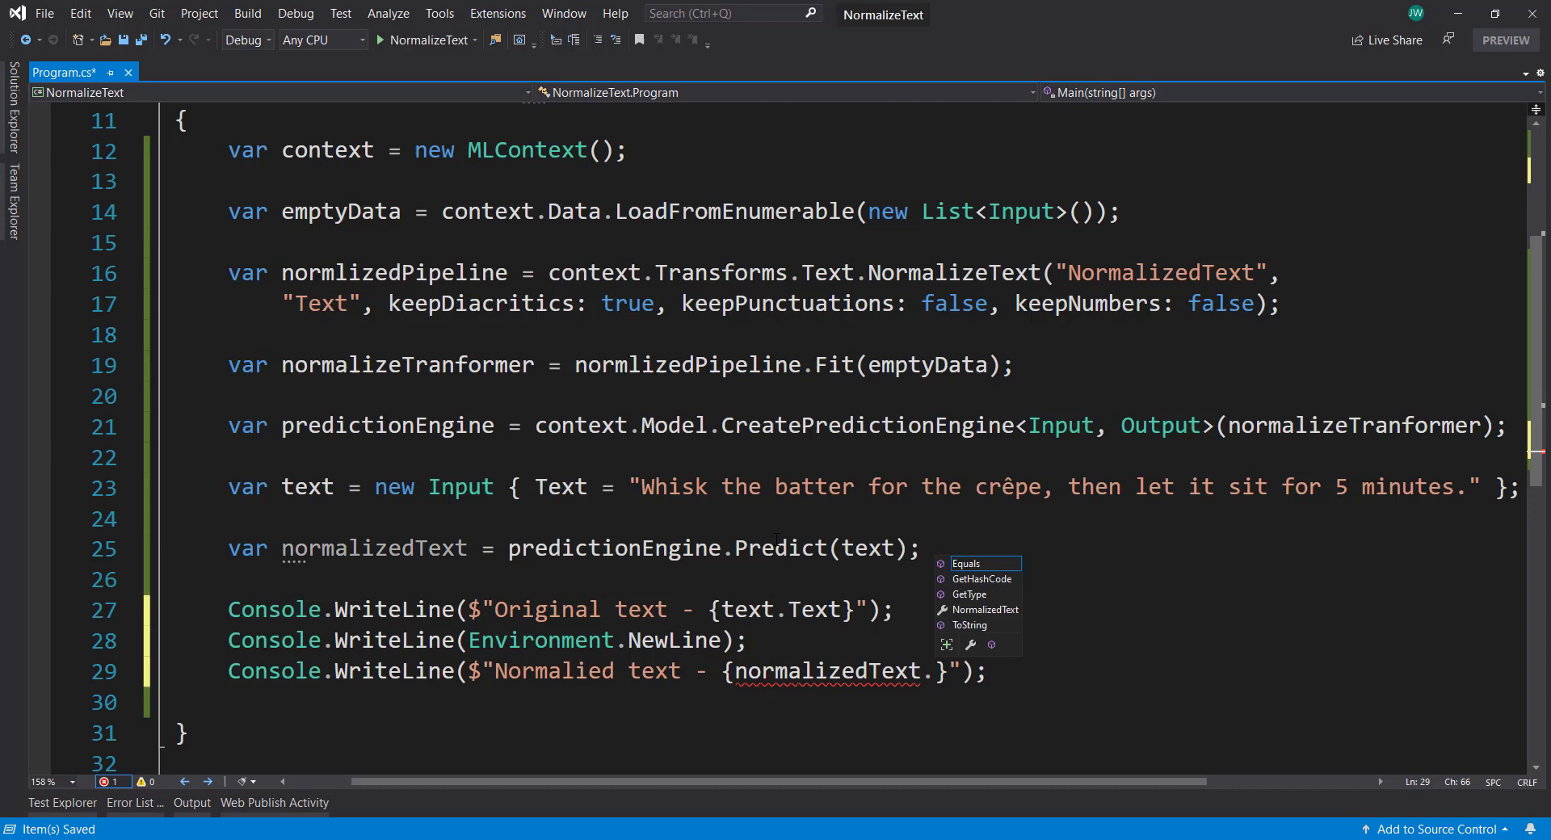
pyautogui.write('nor')
pyautogui.press('Tab')
pyautogui.hotkey('ctrl', 's')
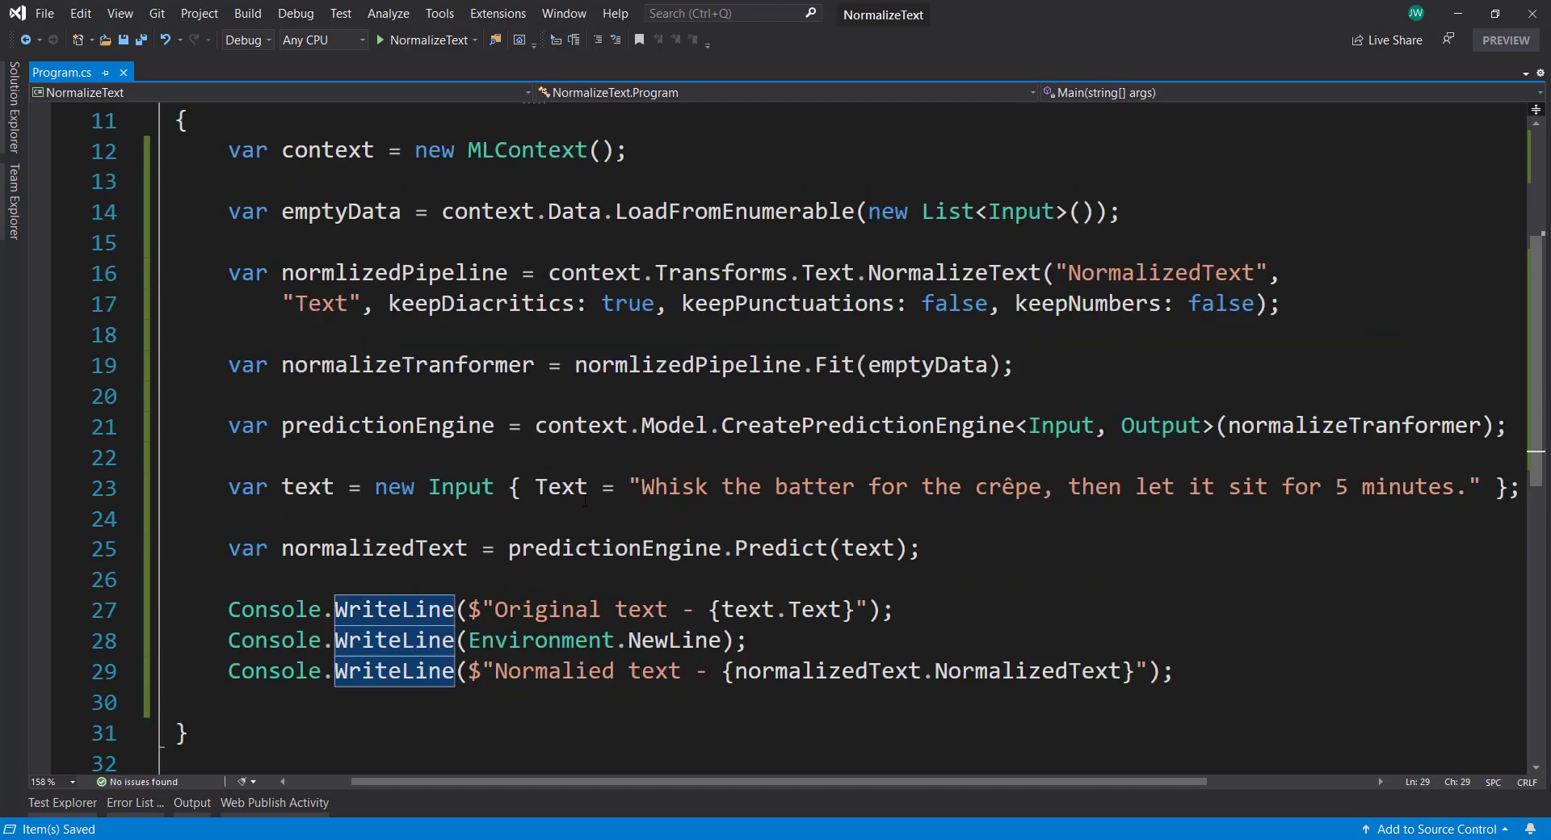
pyautogui.click(425, 38)
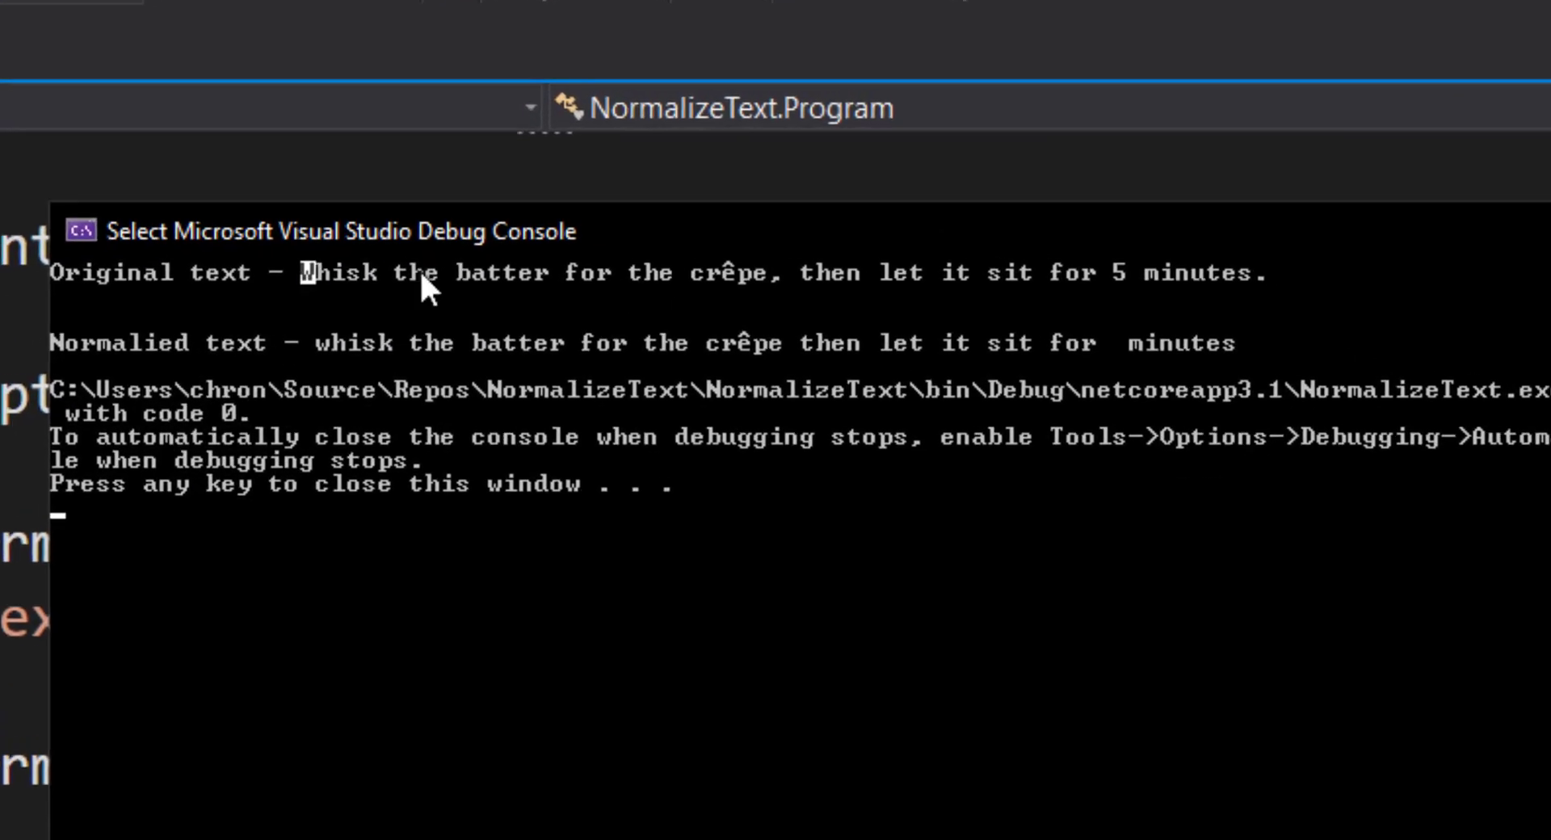
pyautogui.moveTo(419, 160); pyautogui.dragTo(766, 161)
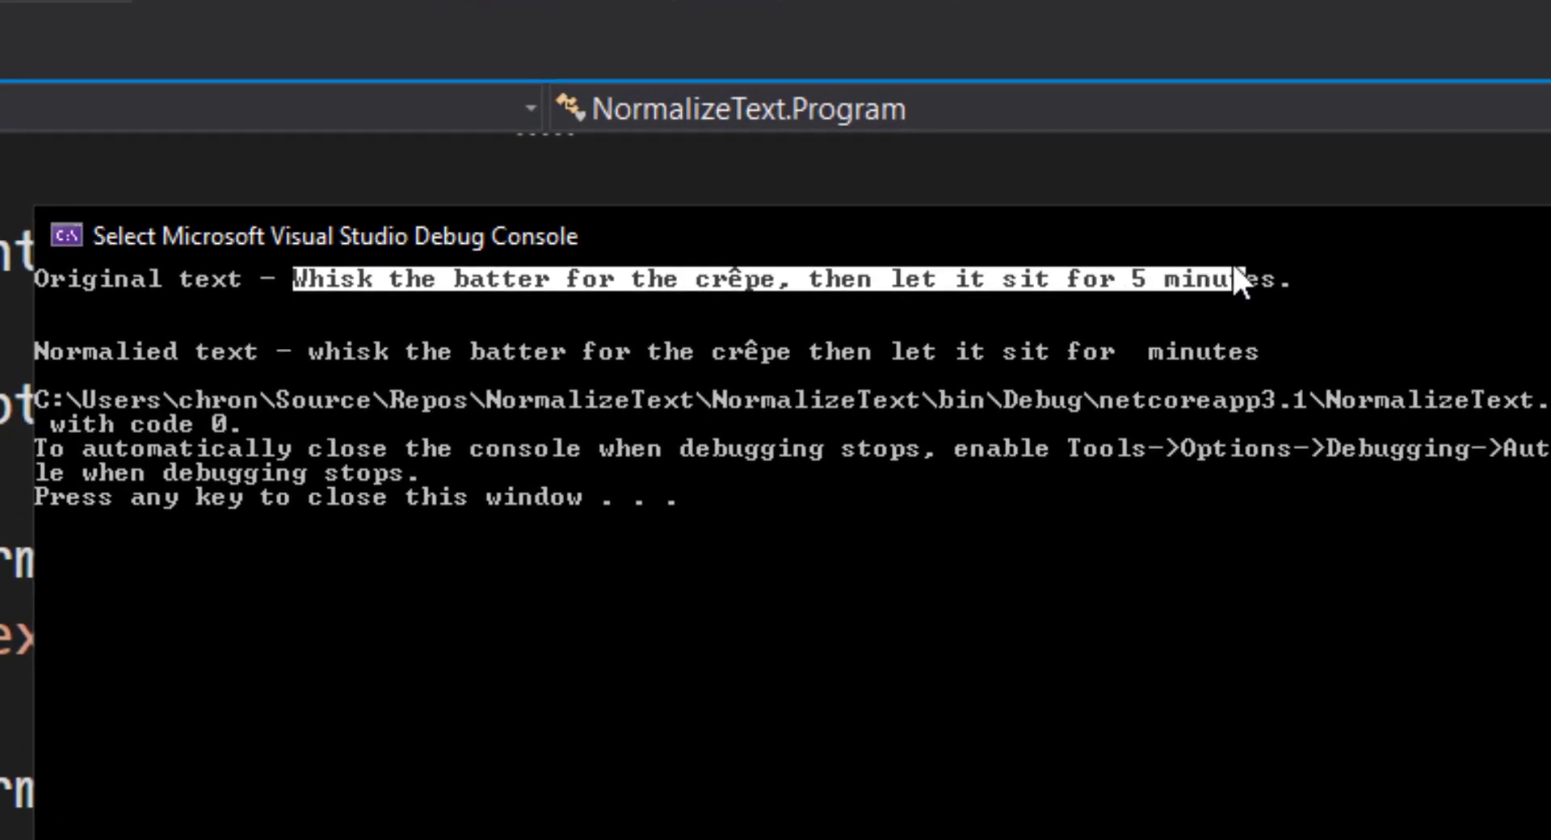
pyautogui.click(752, 593)
pyautogui.moveTo(305, 351); pyautogui.dragTo(1181, 352)
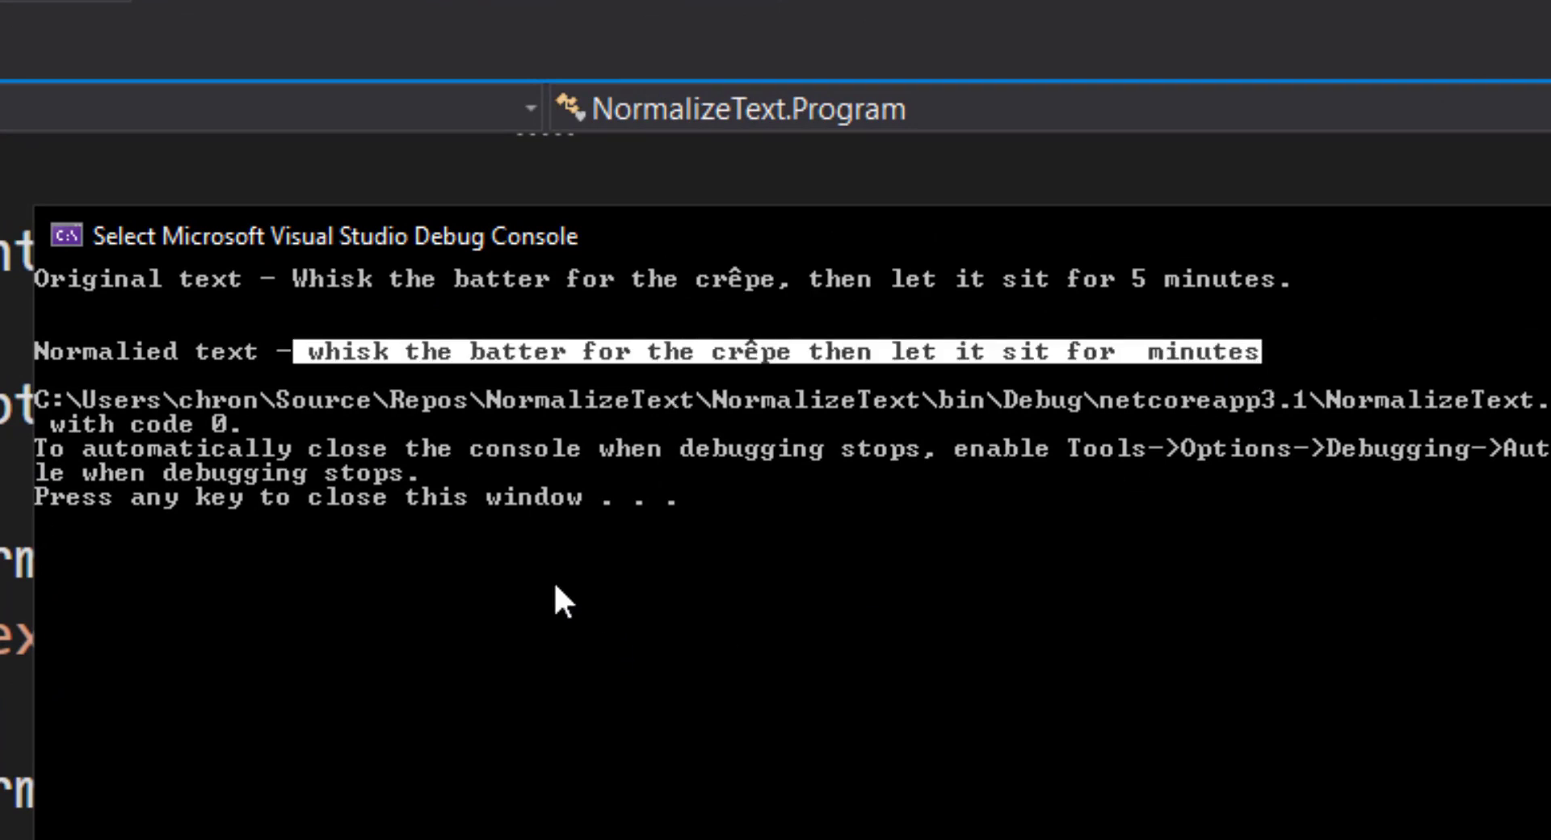
pyautogui.click(783, 569)
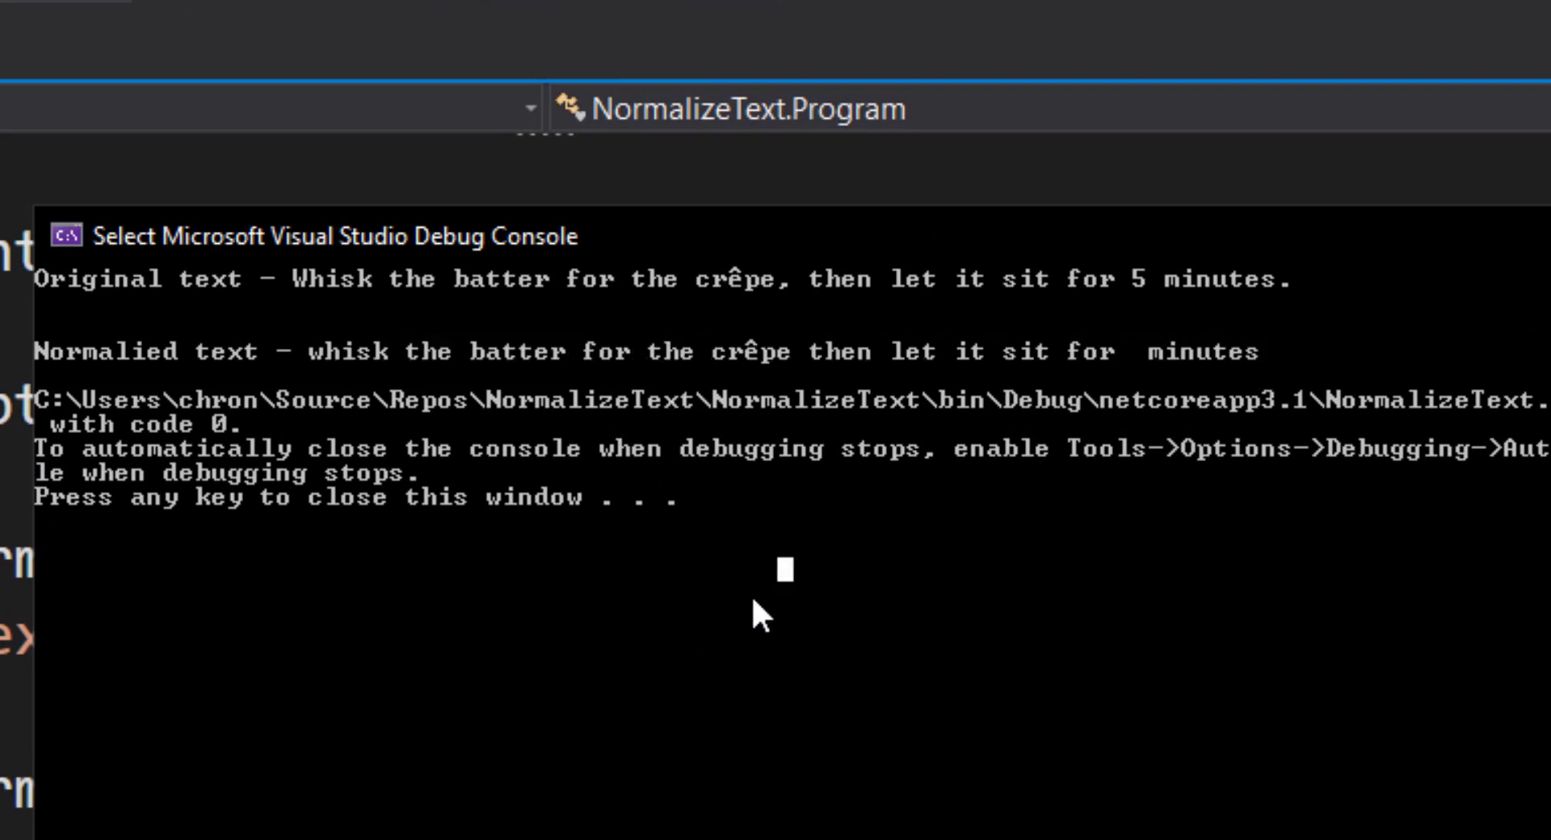
pyautogui.click(746, 353)
pyautogui.click(1124, 446)
pyautogui.click(1130, 353)
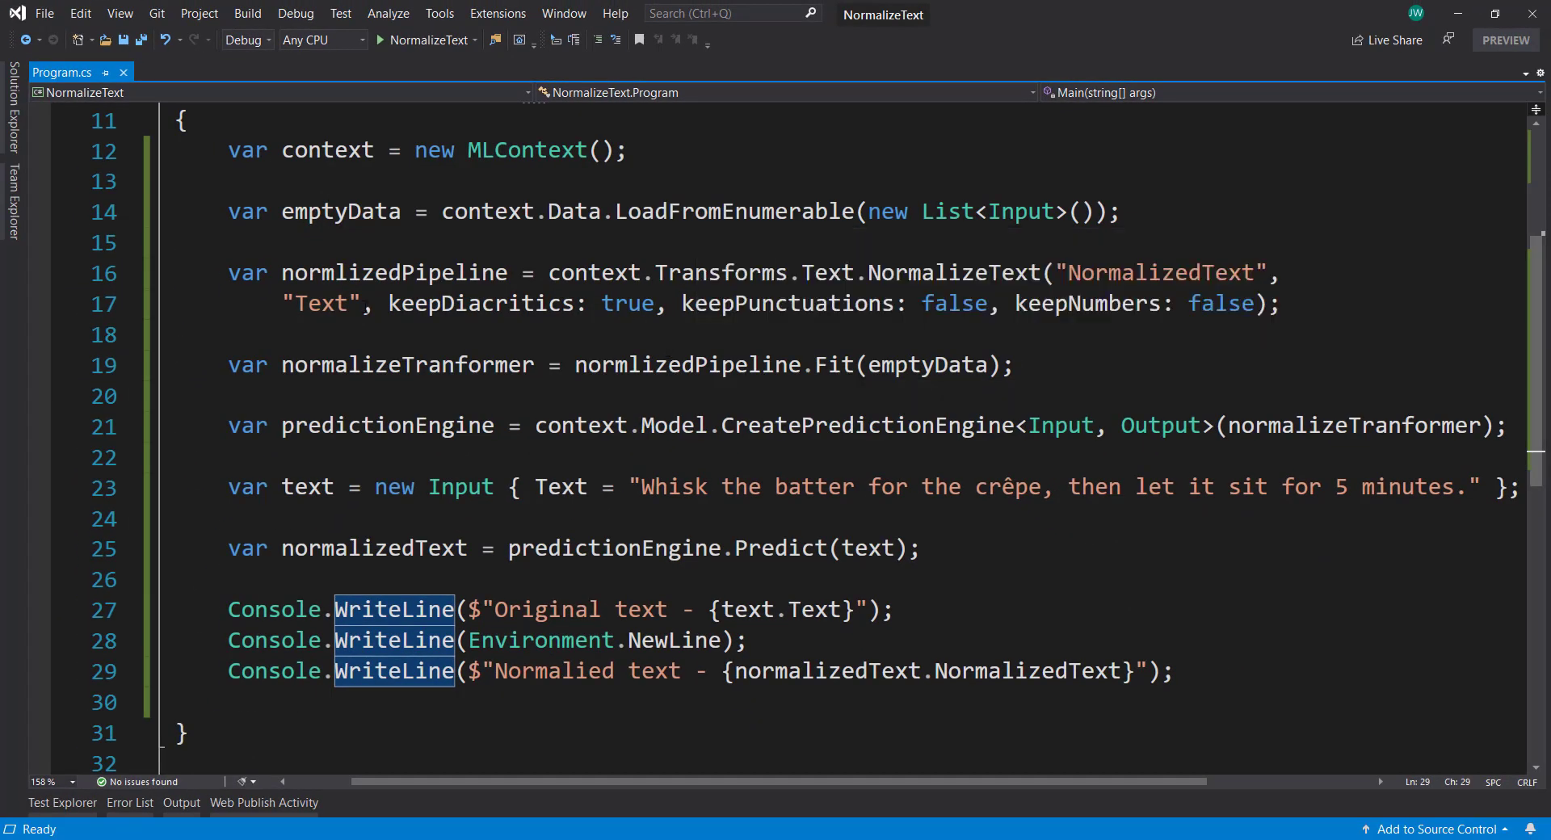
# Change keepDiacritics to false and keepNumbers to true, then save
pyautogui.doubleClick(626, 304)
pyautogui.write('false')
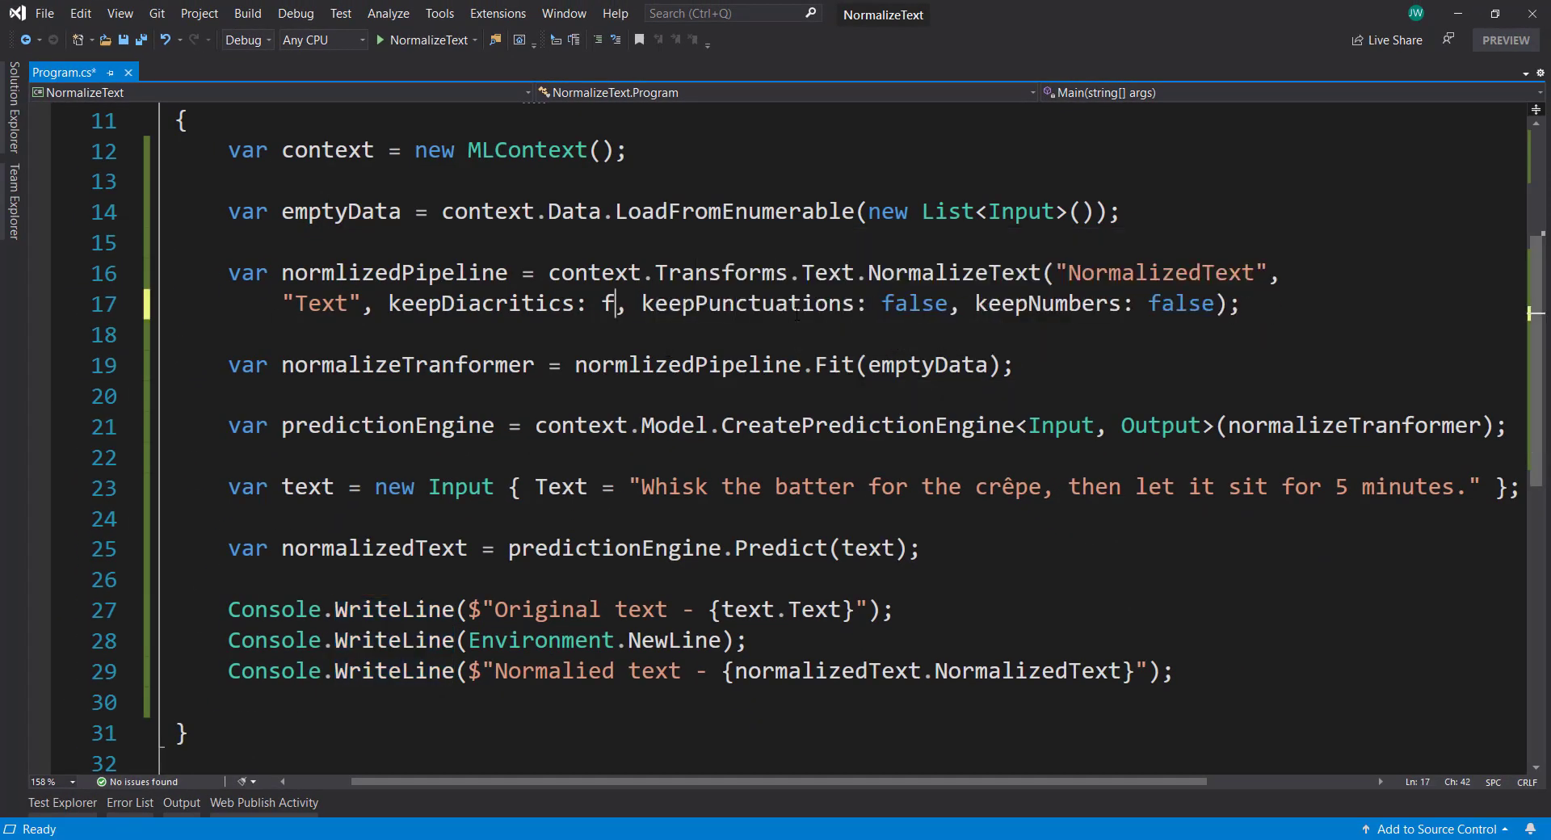
pyautogui.write('alse')
pyautogui.doubleClick(970, 303)
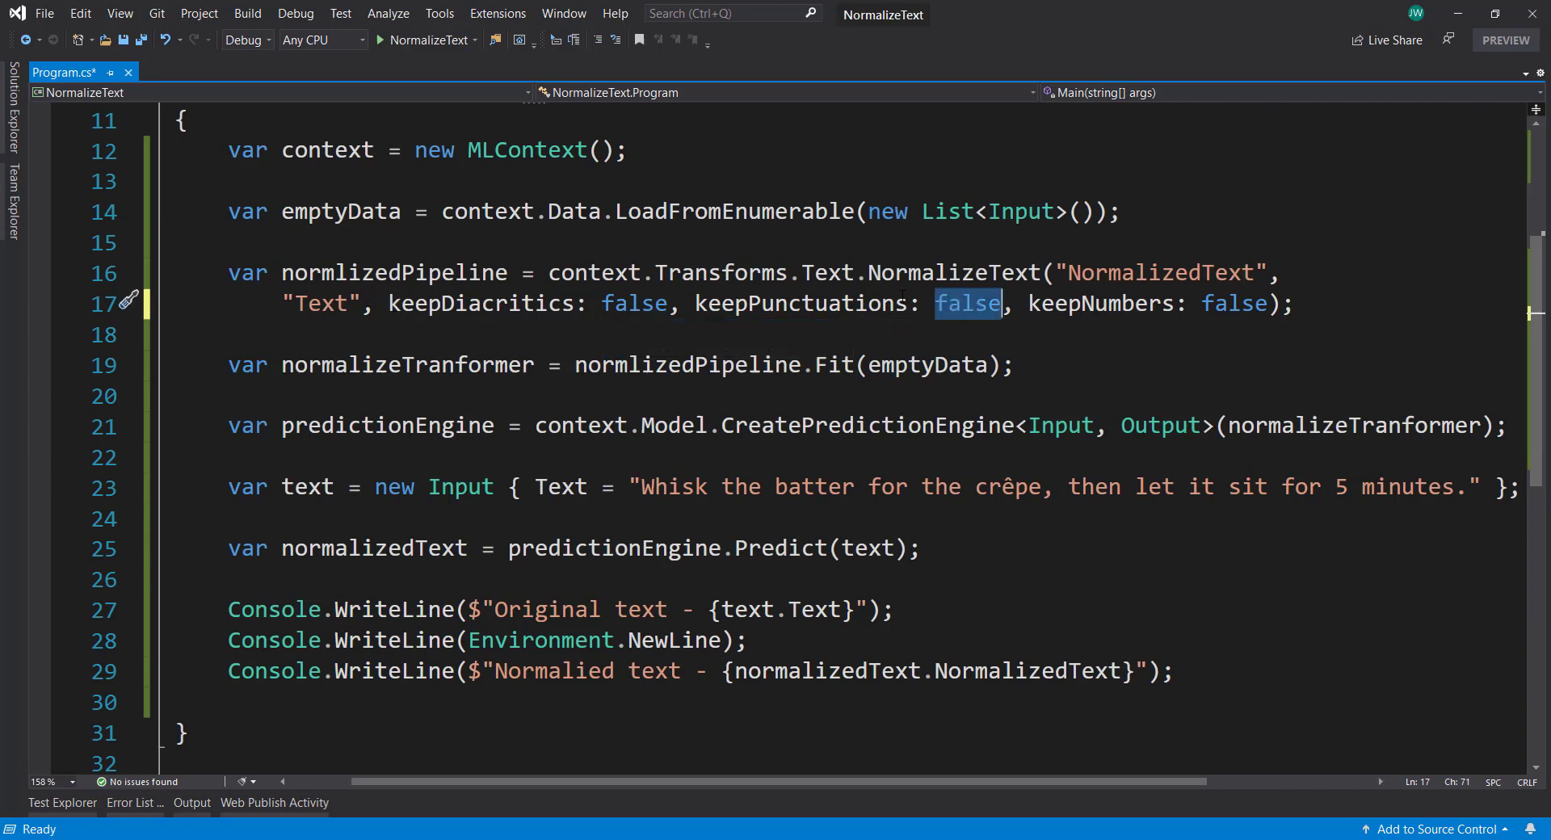
pyautogui.doubleClick(1232, 304)
pyautogui.write('true')
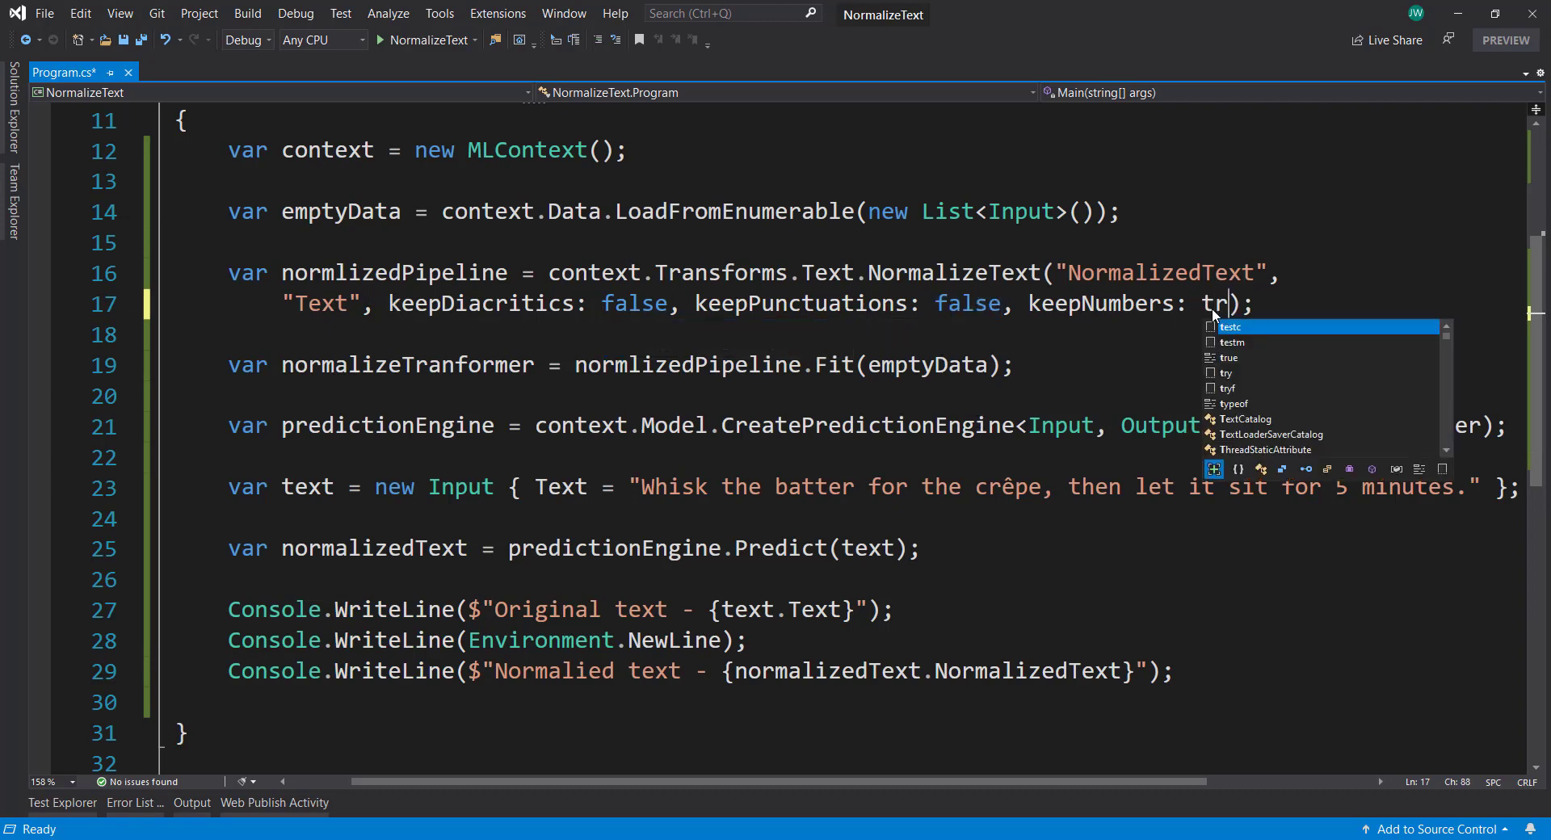
pyautogui.hotkey('ctrl', 's')
# Insert CaseMode.Upper as the third argument and rerun the program
pyautogui.click(388, 304)
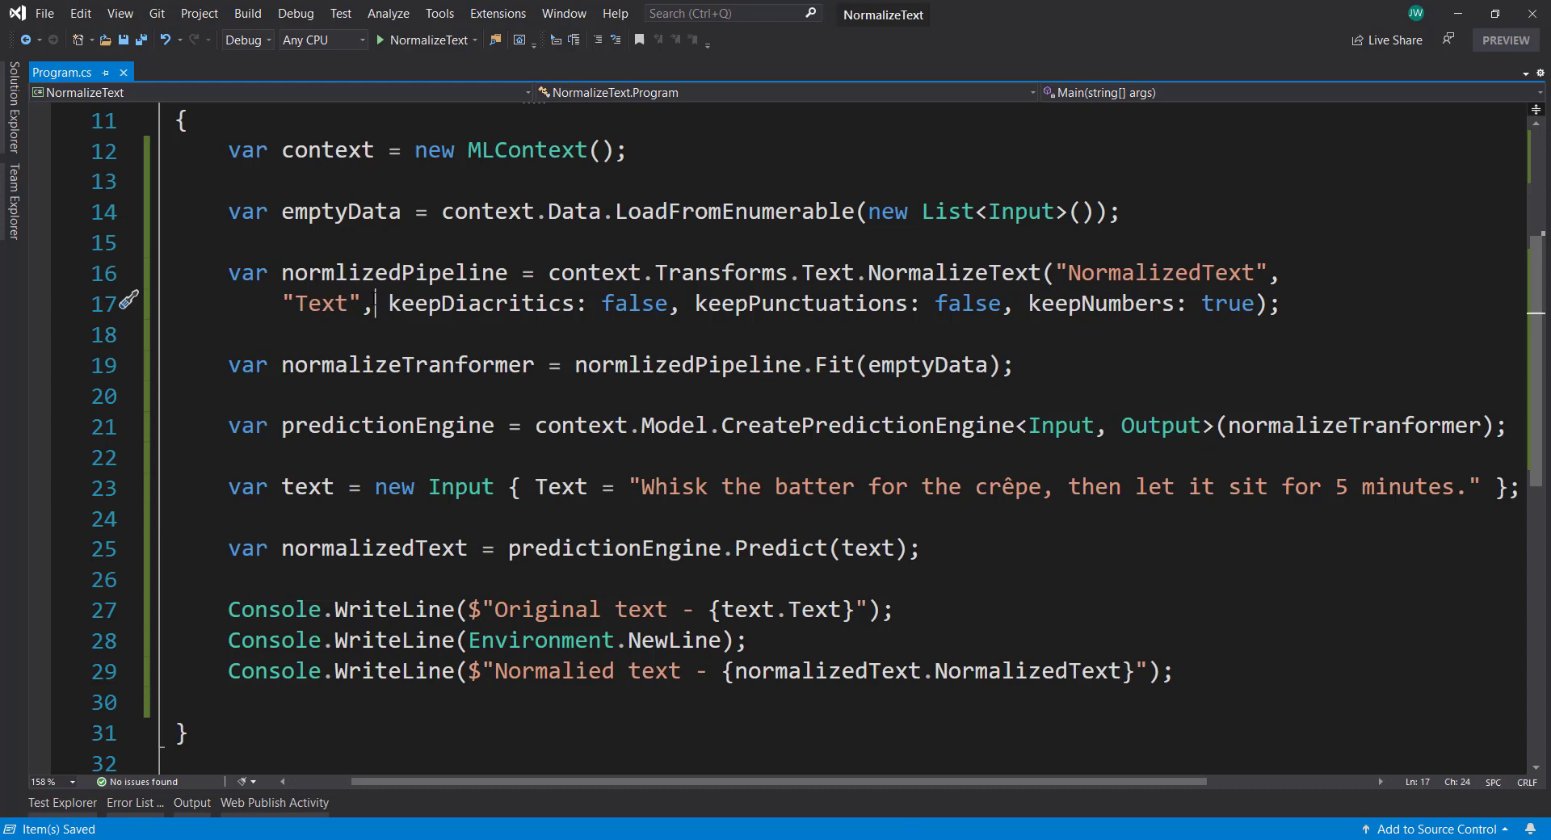
pyautogui.press('Tab')
pyautogui.write('.')
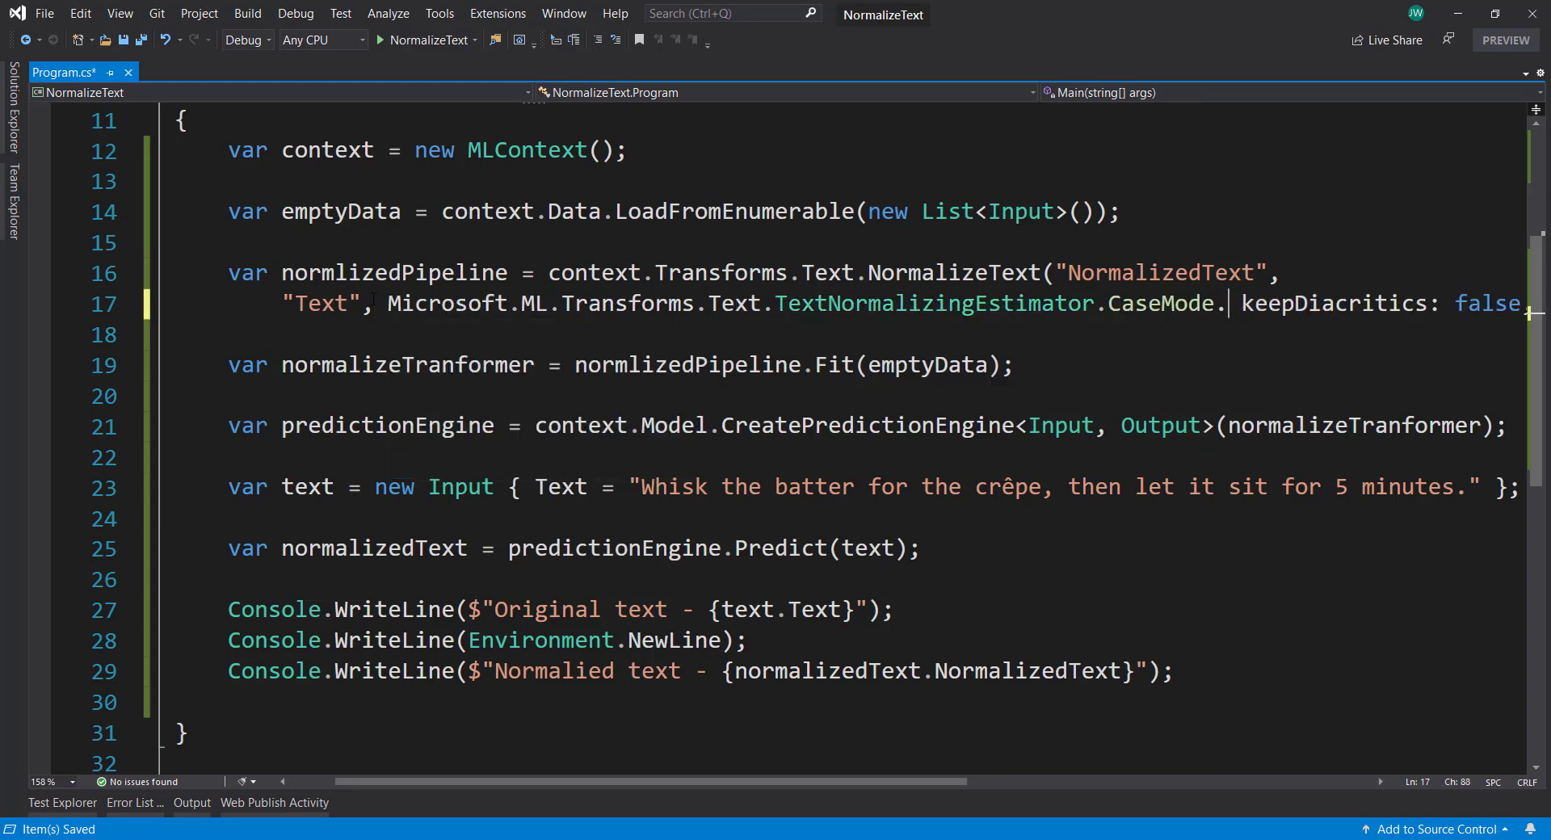
pyautogui.write('up')
pyautogui.press('Tab')
pyautogui.write(',')
pyautogui.press('Return')
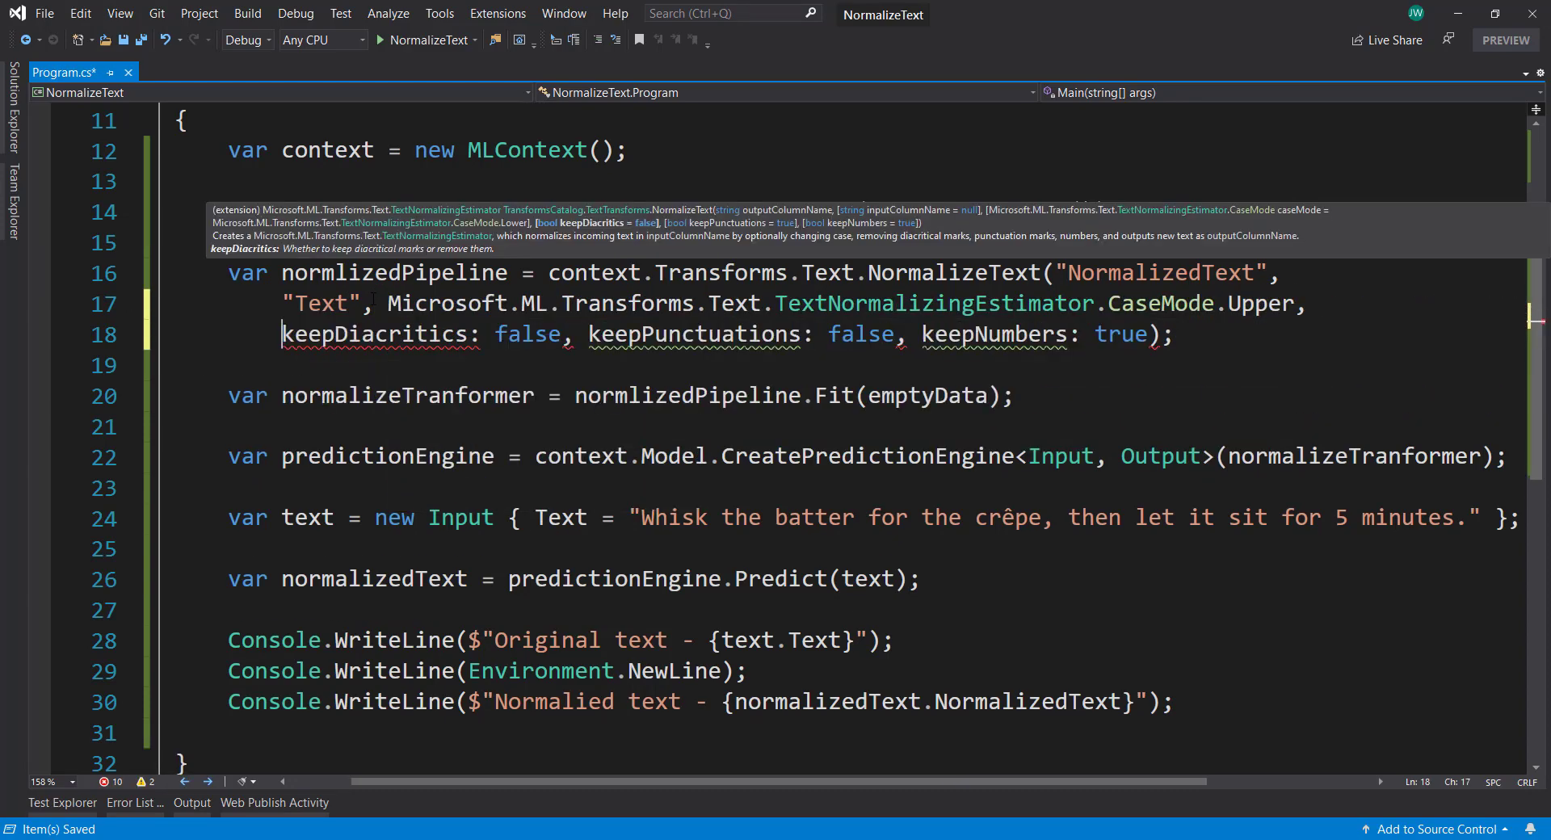
pyautogui.click(424, 40)
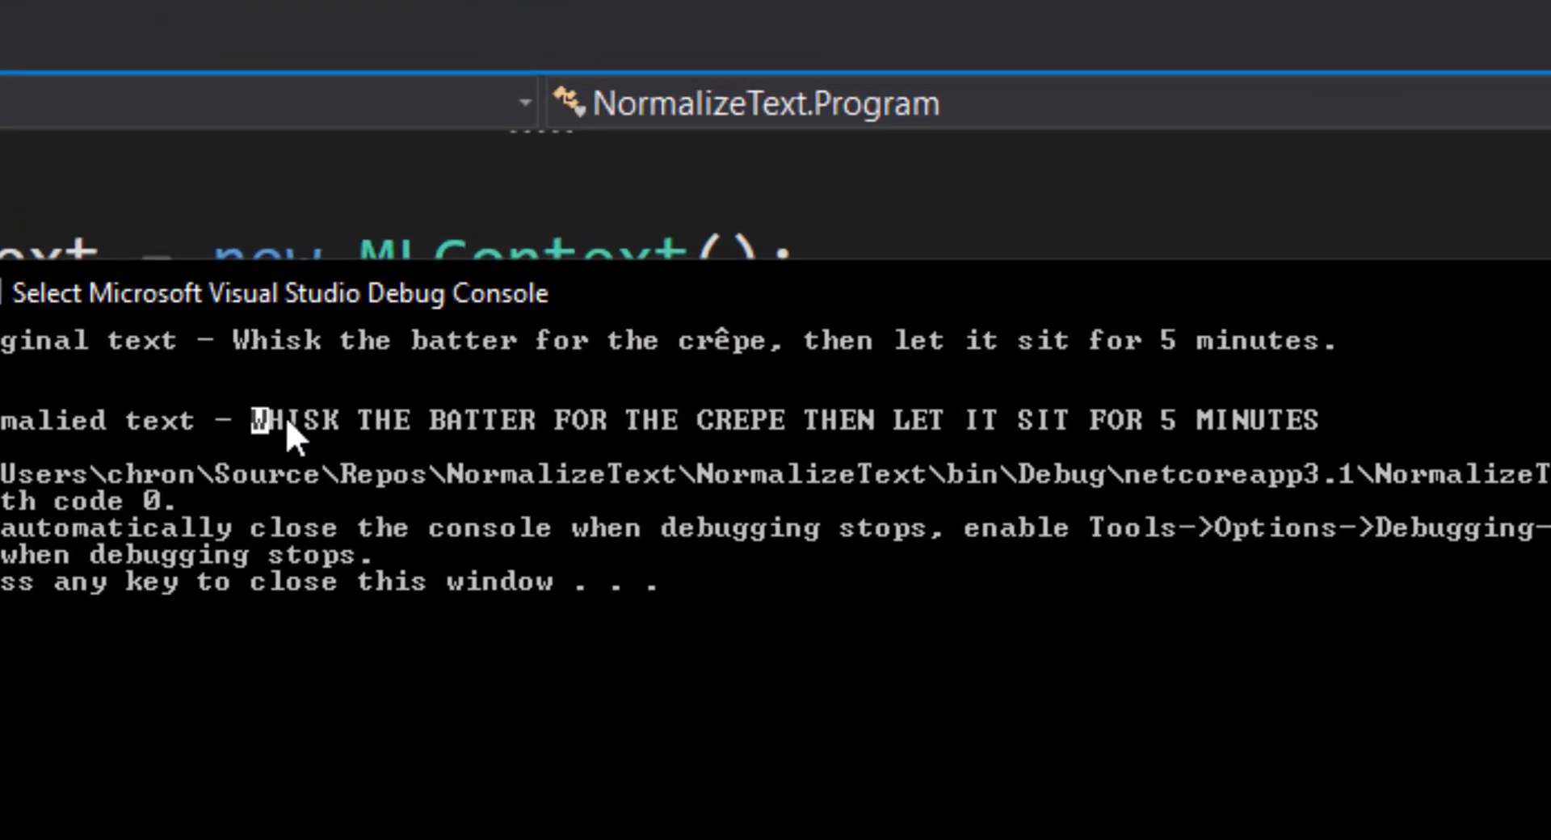
pyautogui.moveTo(284, 416); pyautogui.dragTo(1015, 447)
pyautogui.click(741, 419)
pyautogui.doubleClick(740, 421)
pyautogui.click(1082, 420)
pyautogui.click(1167, 420)
pyautogui.click(1308, 414)
pyautogui.click(1157, 554)
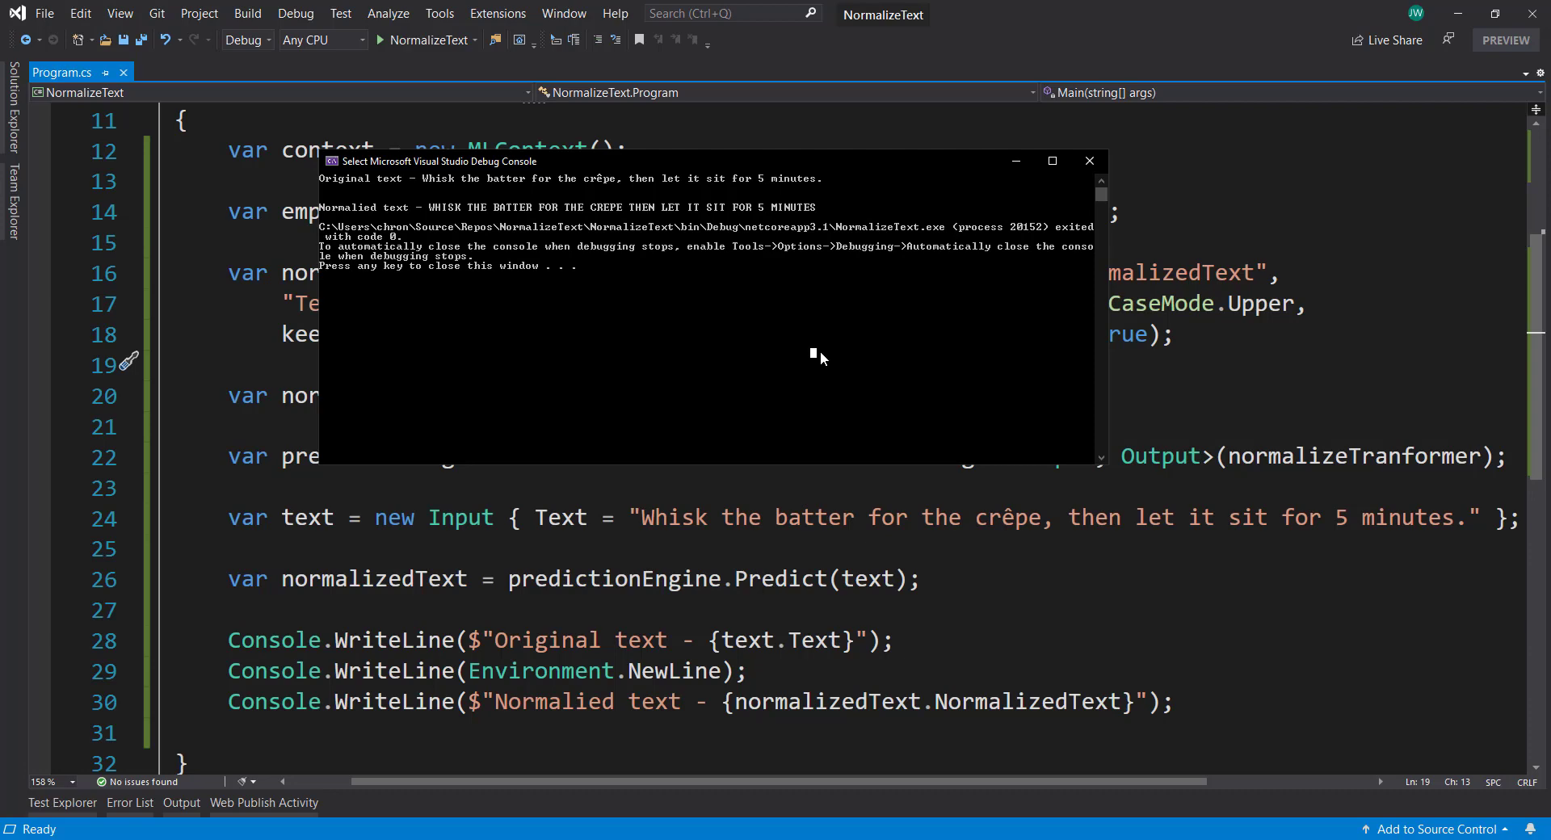
# Dismiss the debug console and briefly review the normalizer pipeline lines 16–18 in Program.cs
pyautogui.press('Return')
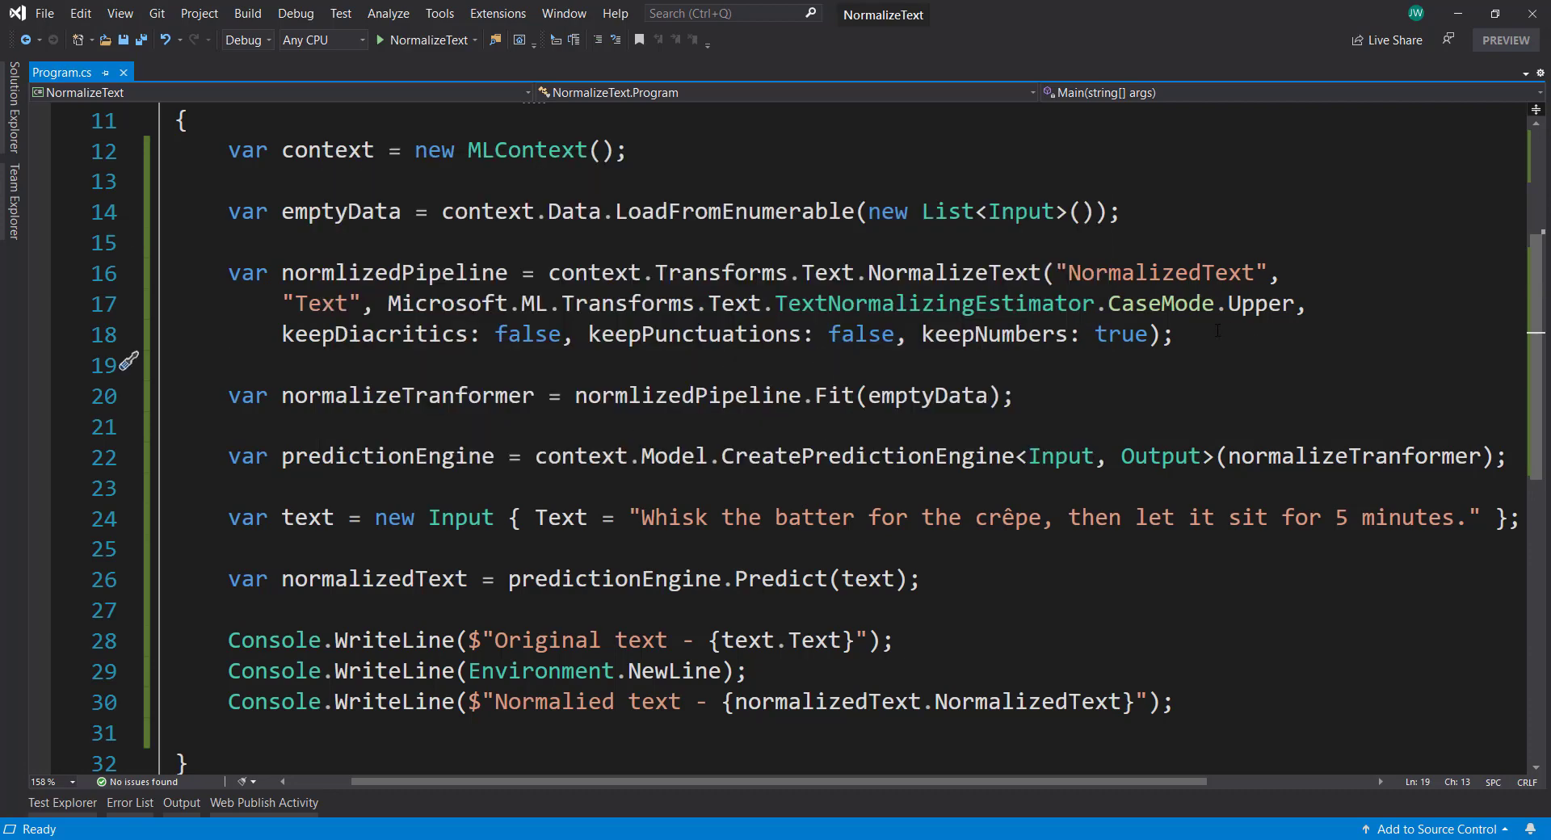
pyautogui.moveTo(1172, 334); pyautogui.dragTo(229, 273)
pyautogui.click(228, 365)
pyautogui.press('Down')
pyautogui.press('Down')
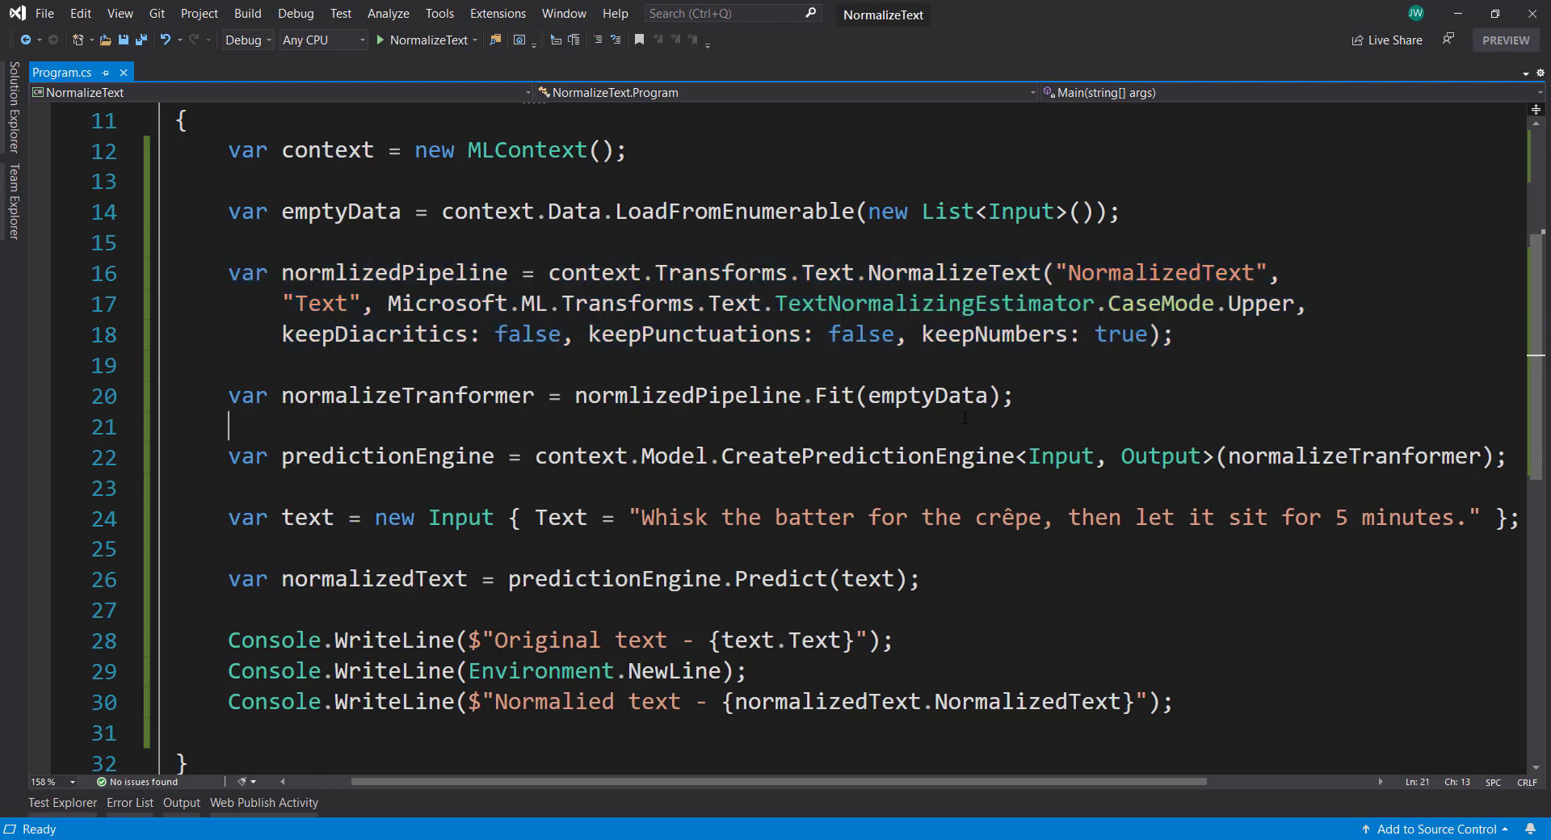